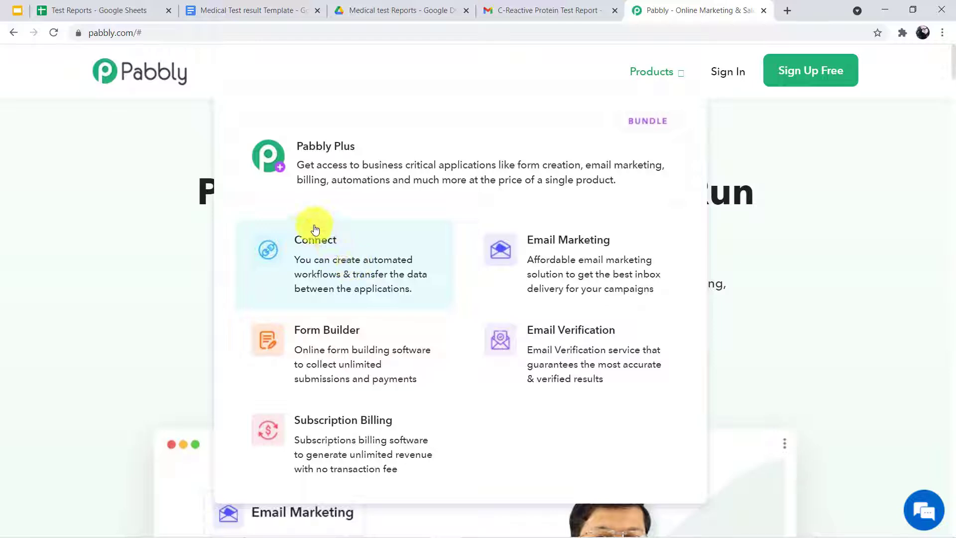
Open Pabbly Connect from the Pabbly website through the account's All Apps page
click(311, 263)
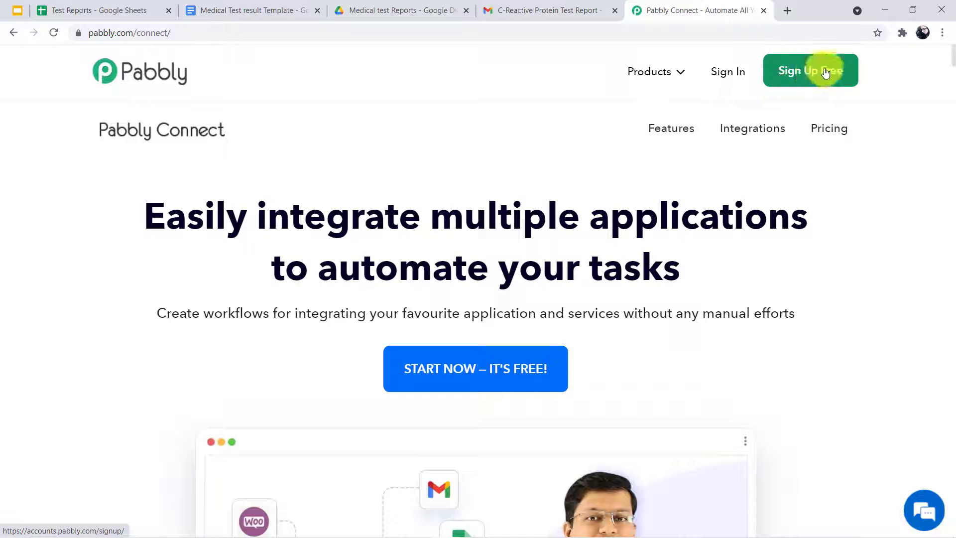
click(717, 80)
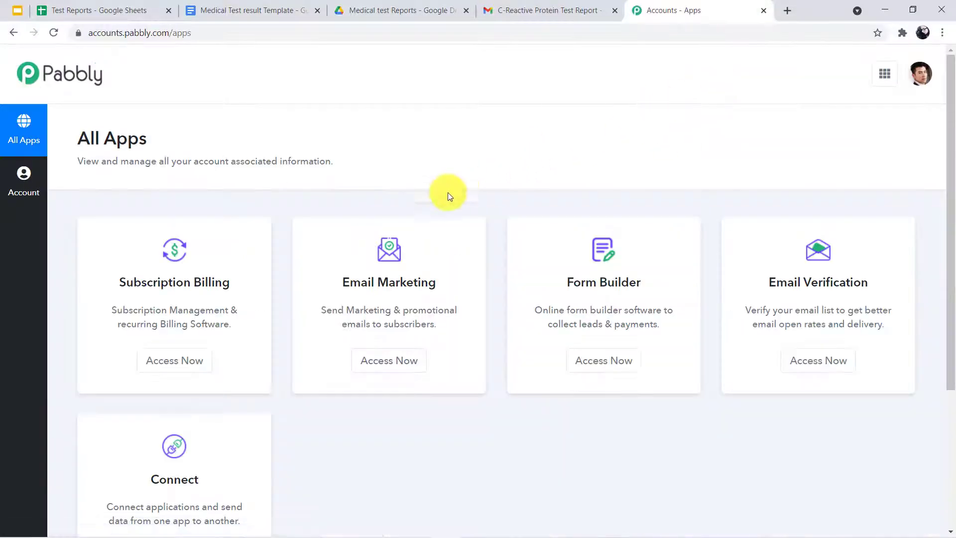
scroll(262, 275, down, 1)
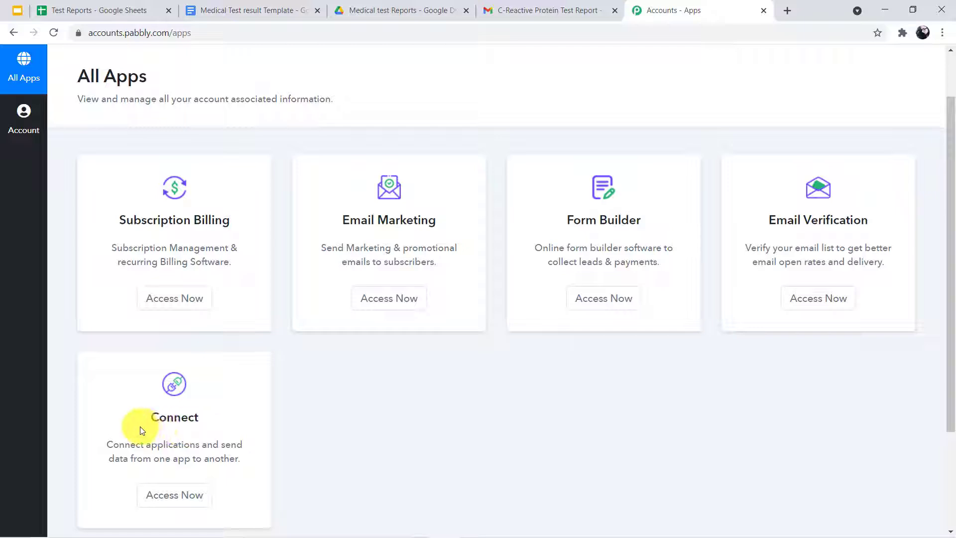
click(167, 496)
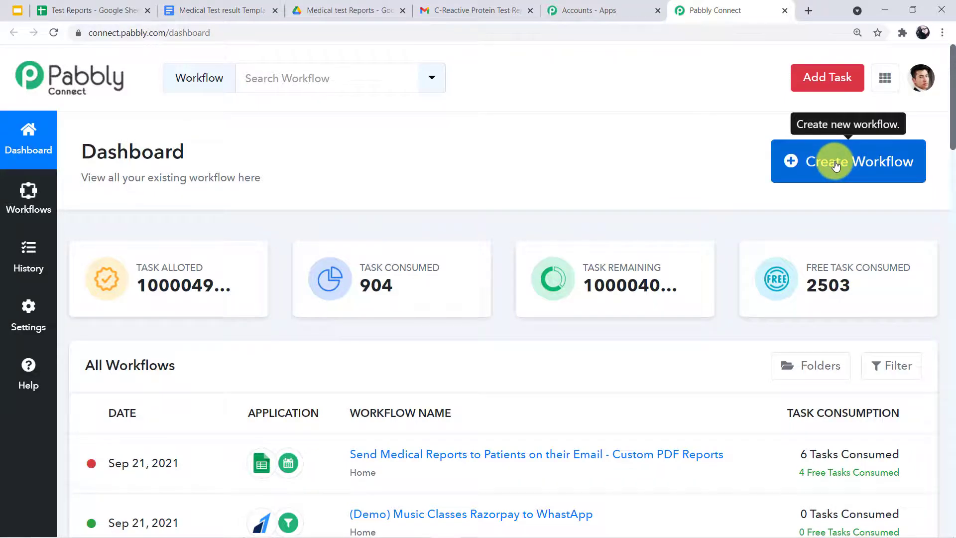
Create a new workflow named 'Google Sheets to WhatsApp'
click(836, 166)
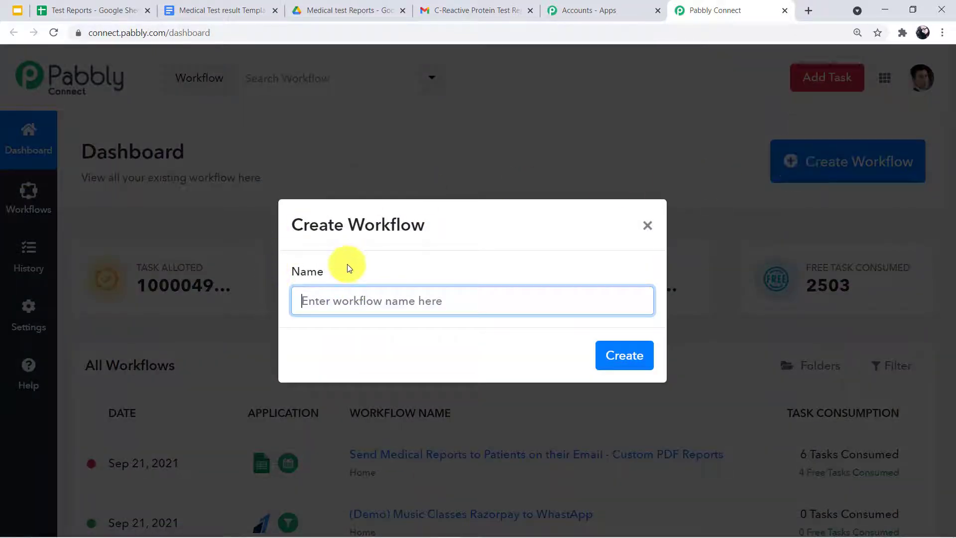
click(357, 299)
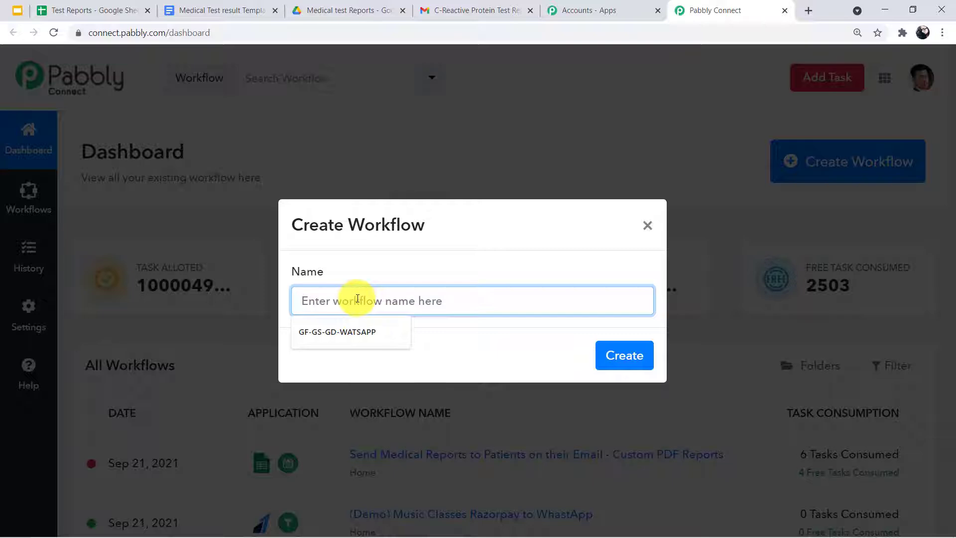
text(G)
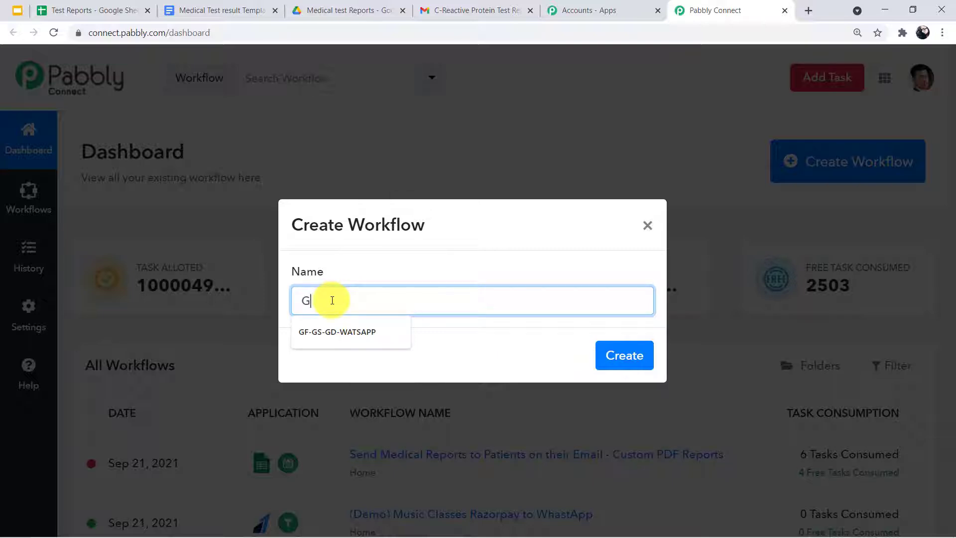
text(oogle)
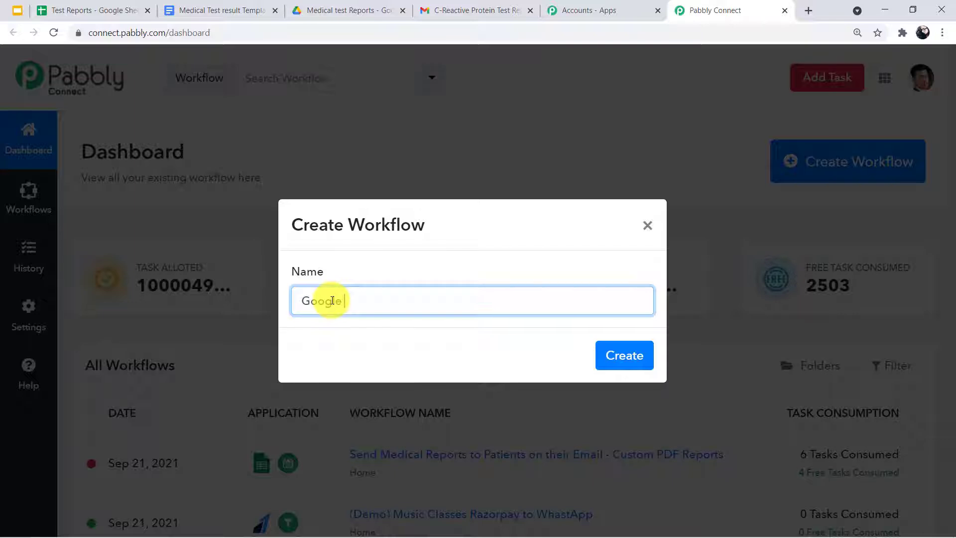
text( Sheets)
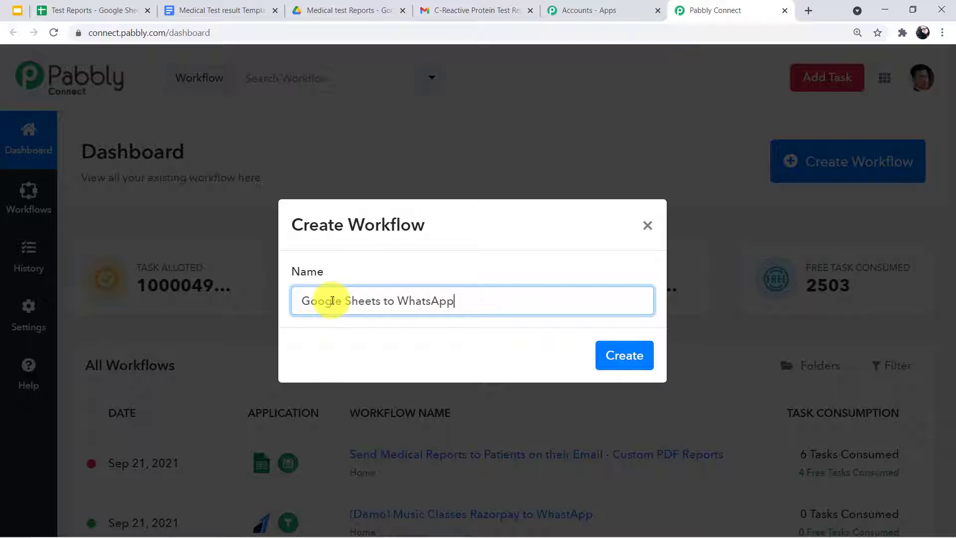
text( to WhatsApp)
click(623, 357)
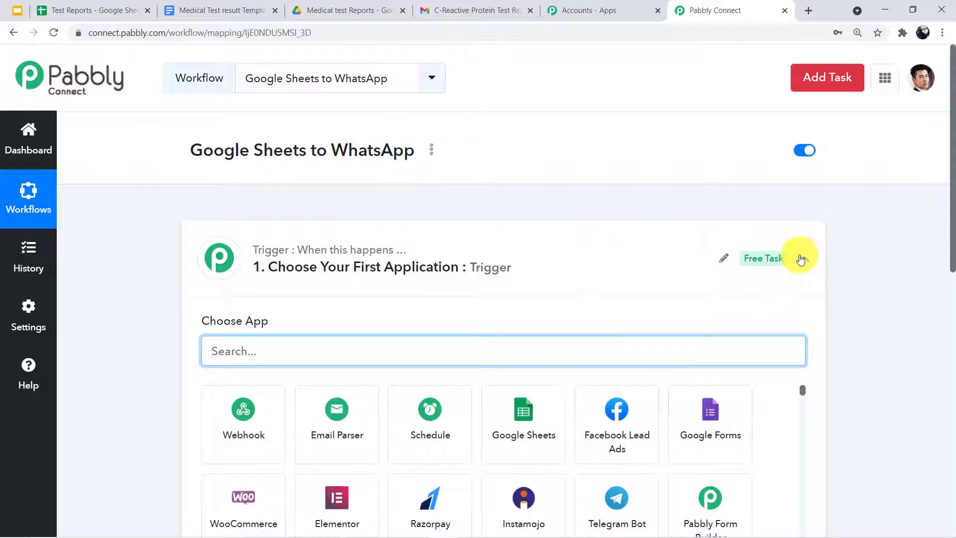
click(804, 259)
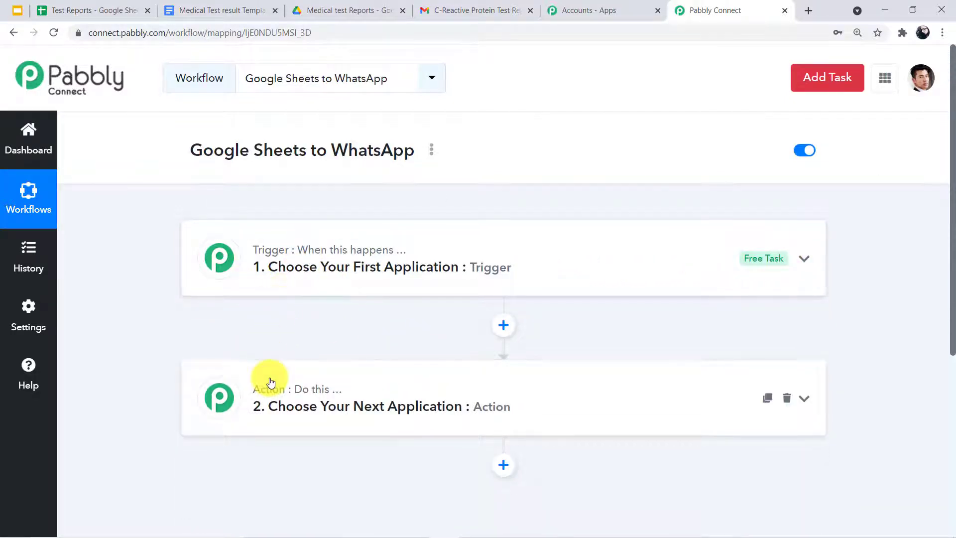
mouse_move(277, 394)
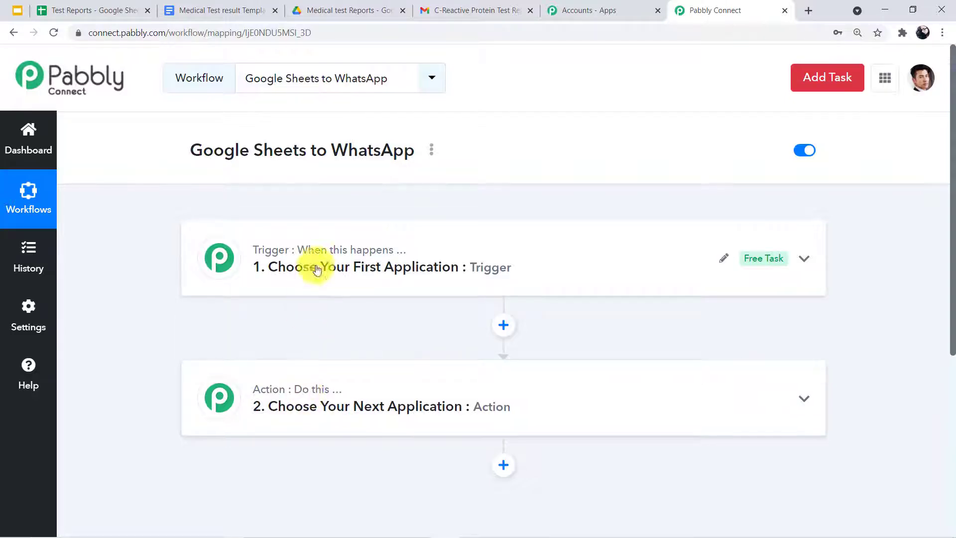
scroll(491, 231, down, 1)
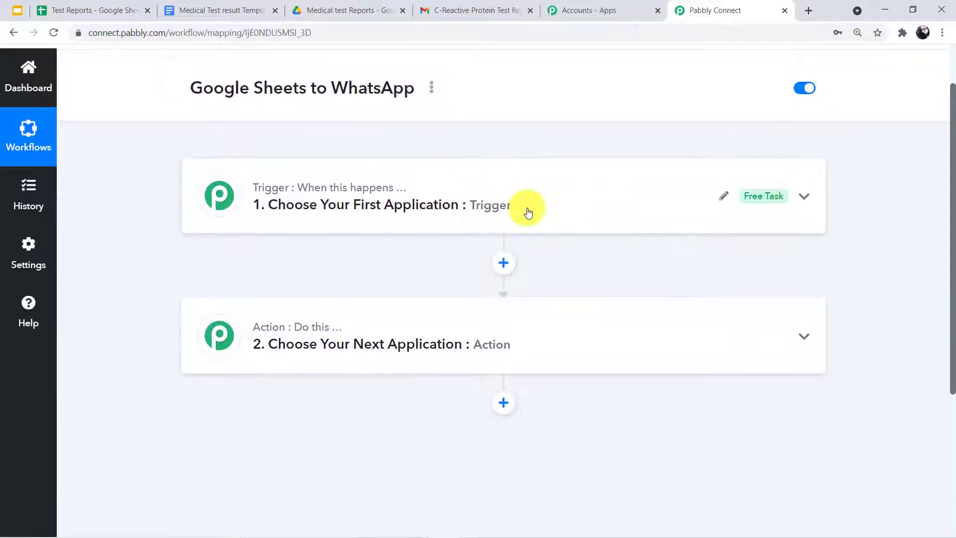
click(483, 218)
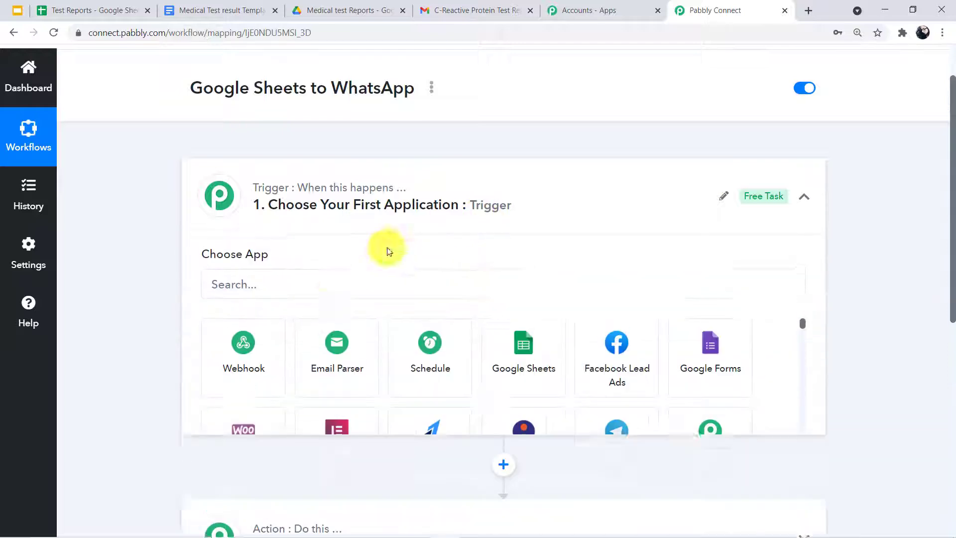
Set the trigger to Google Sheets' New Spreadsheet Row, then go to the Test Reports sheet
click(320, 288)
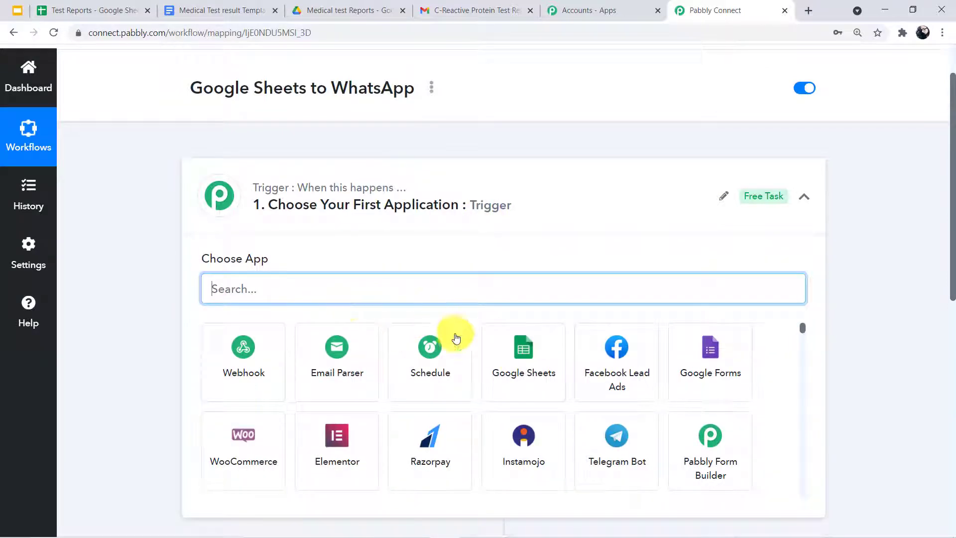
click(528, 364)
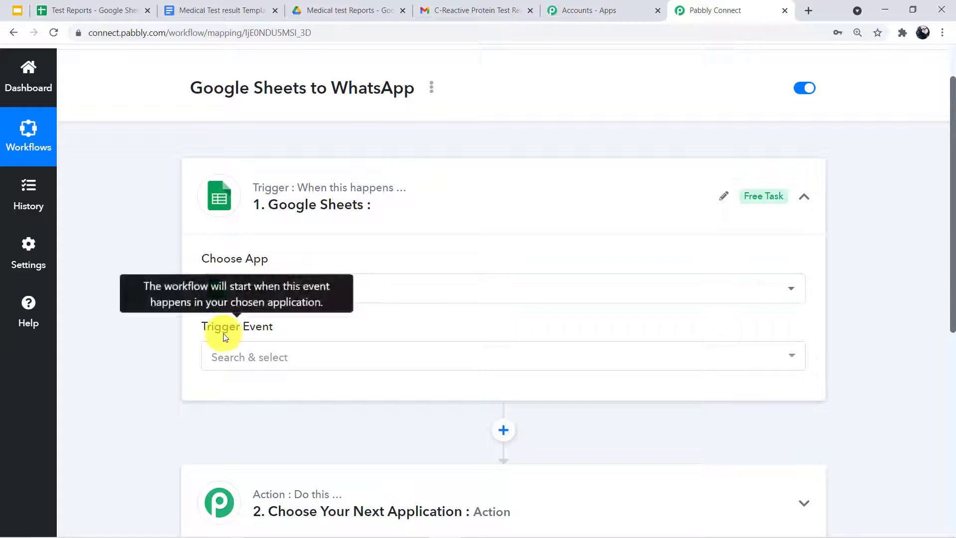
click(232, 356)
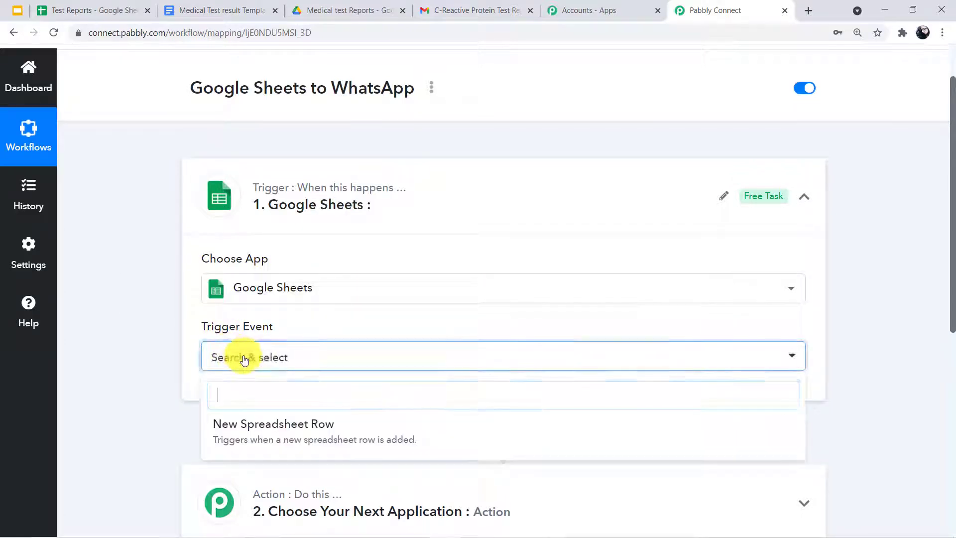
click(283, 439)
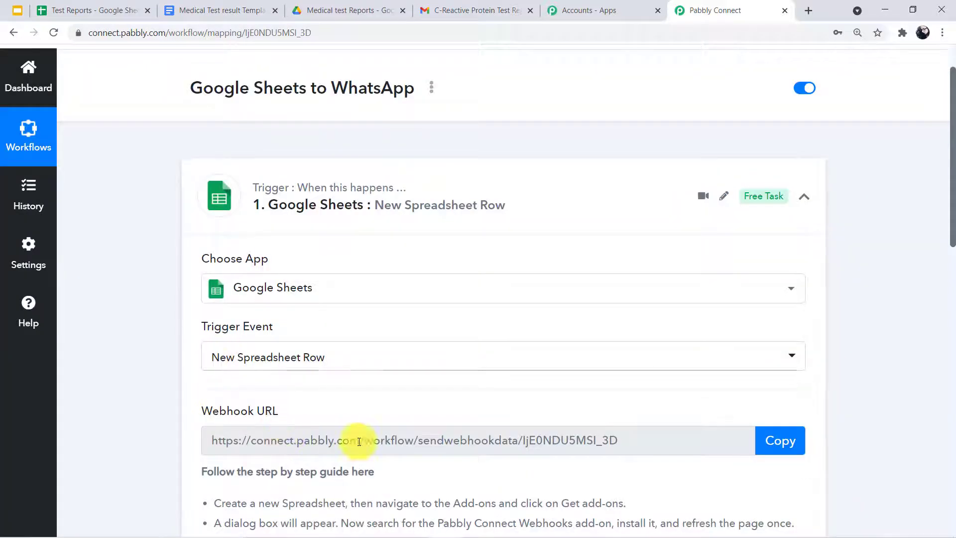
scroll(278, 384, down, 3)
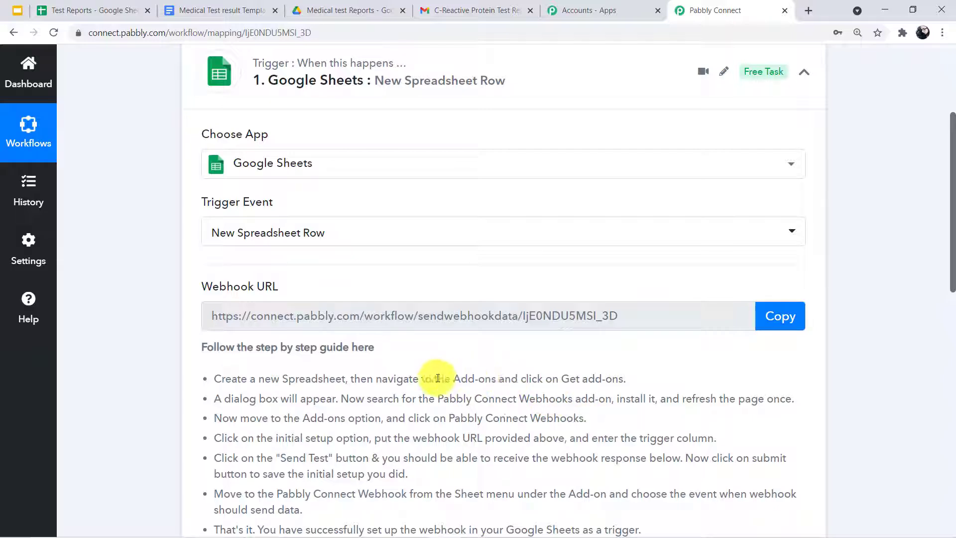
click(96, 10)
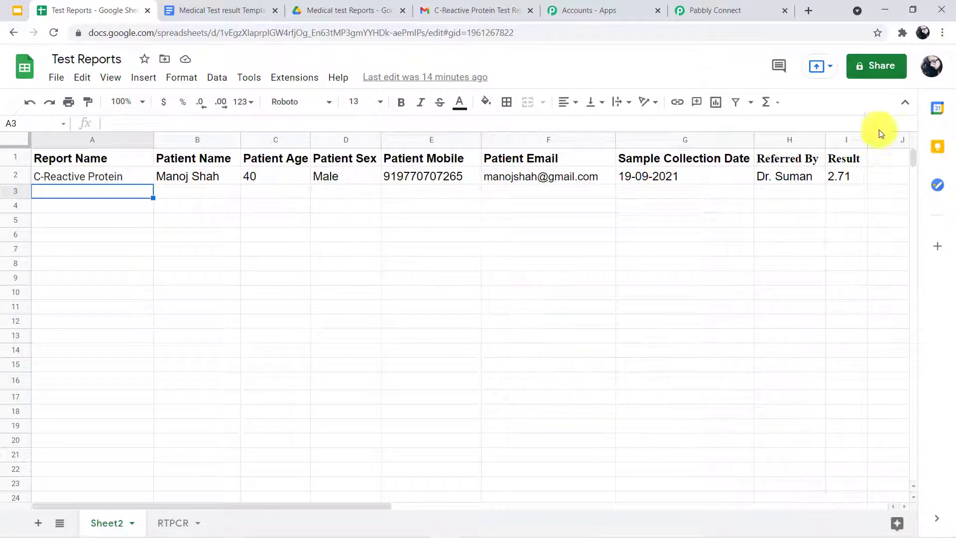
Copy the trigger's webhook URL from the Pabbly workflow
click(697, 10)
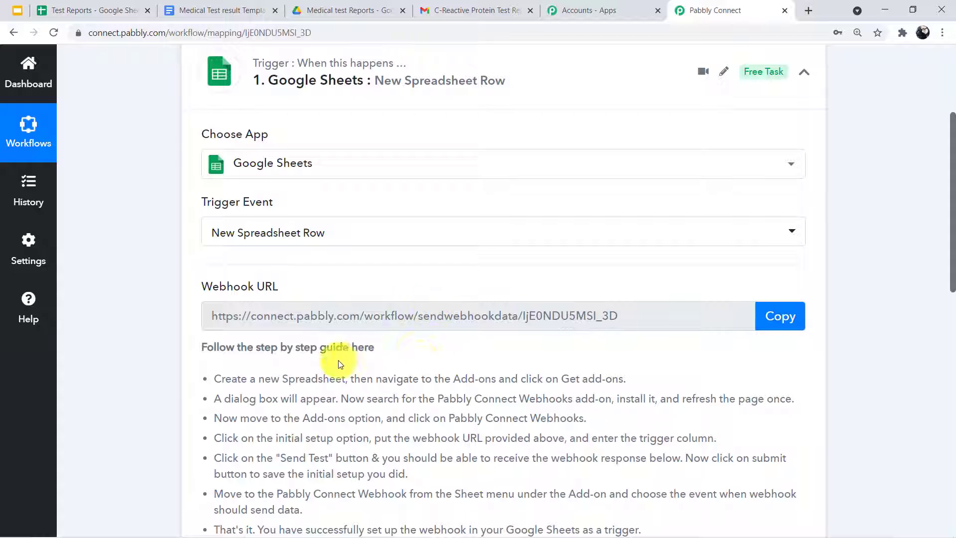
click(780, 316)
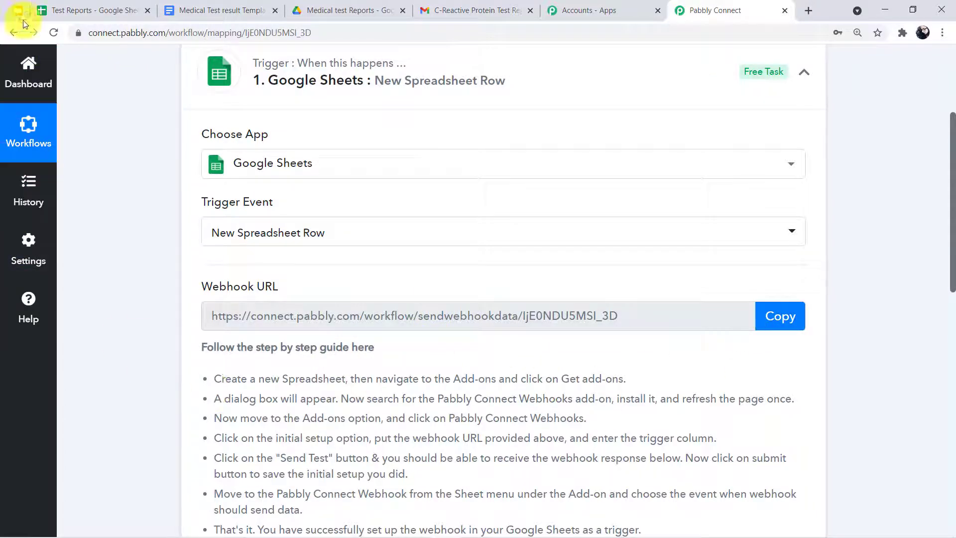
click(106, 10)
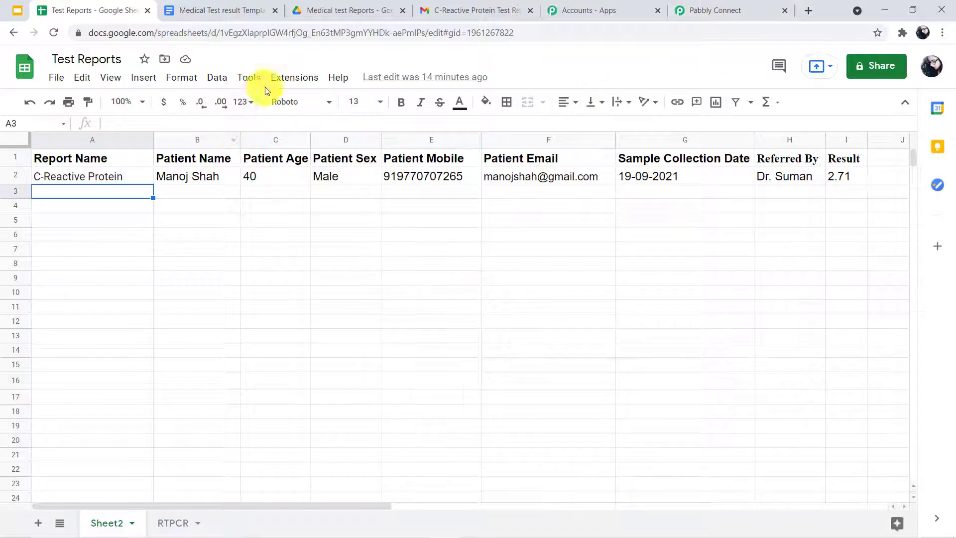
Check that the Pabbly Connect Webhooks add-on is installed in the Marketplace, then close it
click(282, 76)
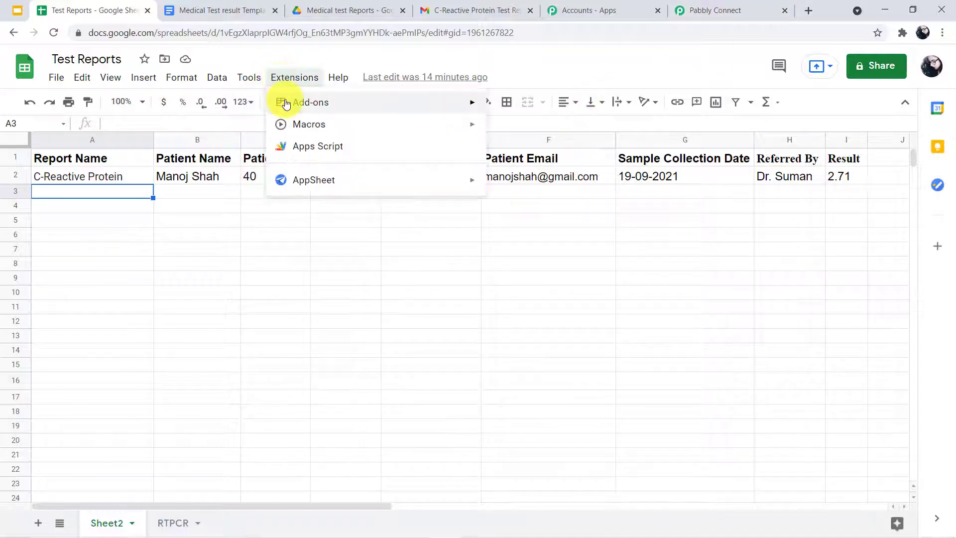
mouse_move(286, 105)
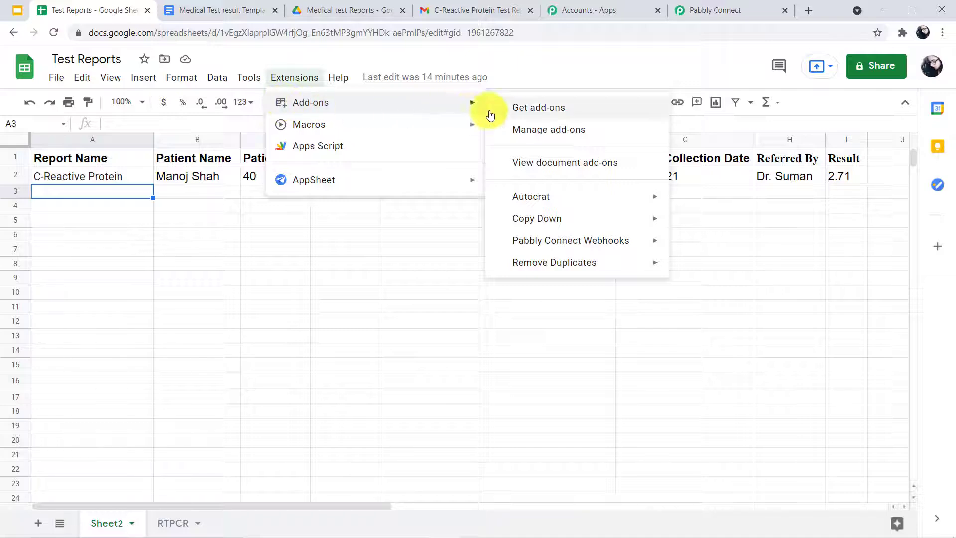
click(529, 107)
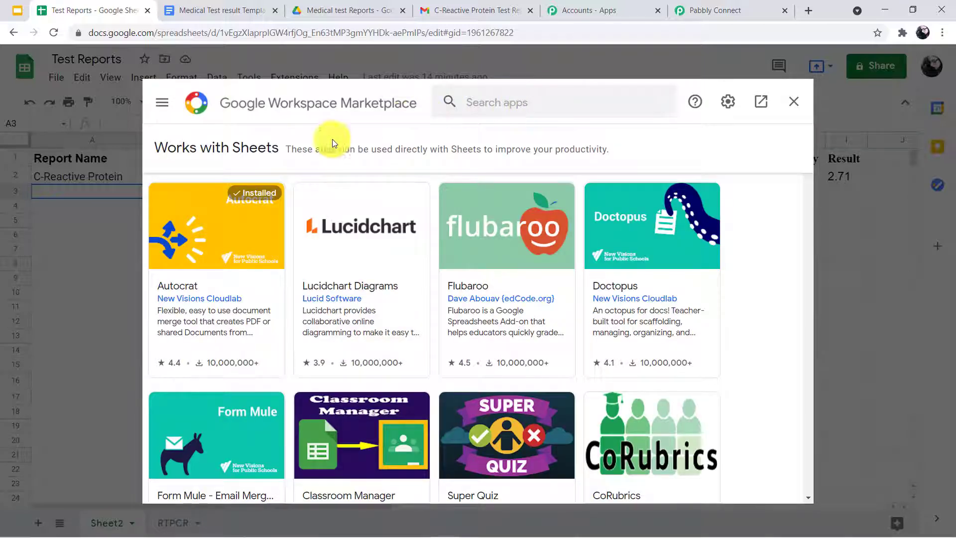
click(539, 103)
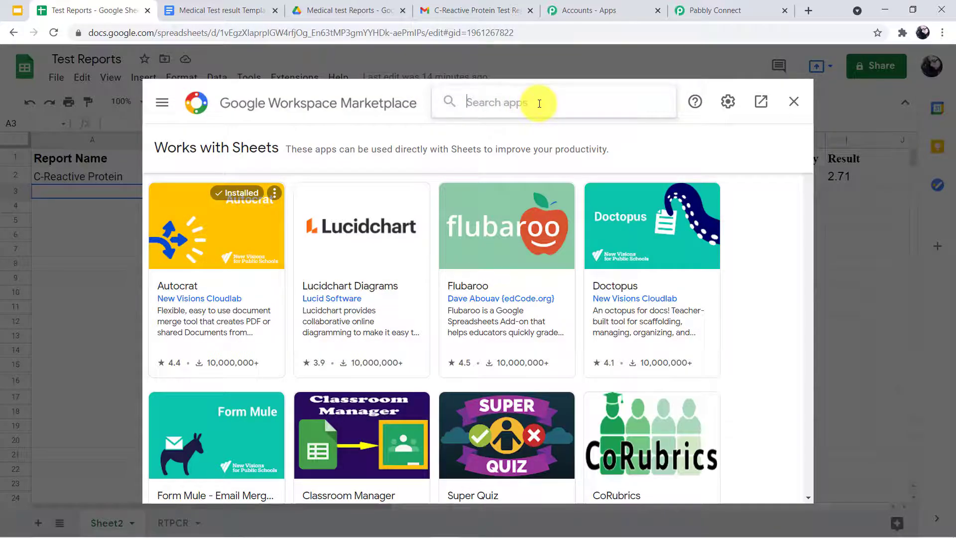
text(pabb)
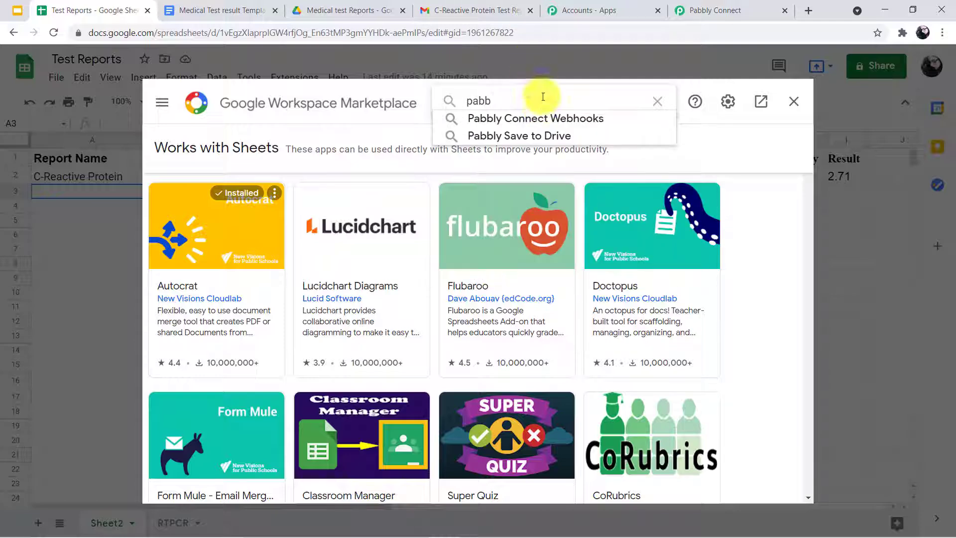
click(536, 122)
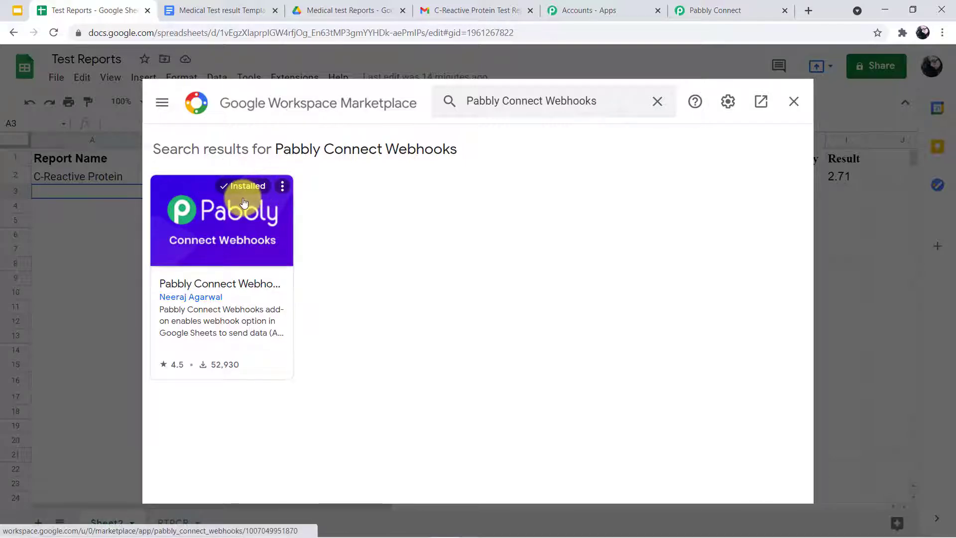
click(792, 102)
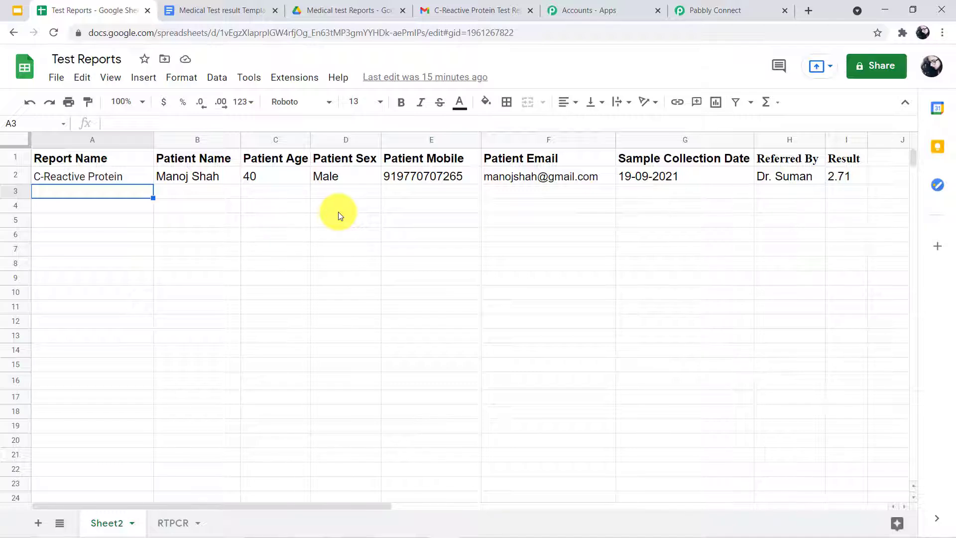
Reload the sheet and open Pabbly Connect Webhooks' Initial Setup from Extensions > Add-ons
click(54, 32)
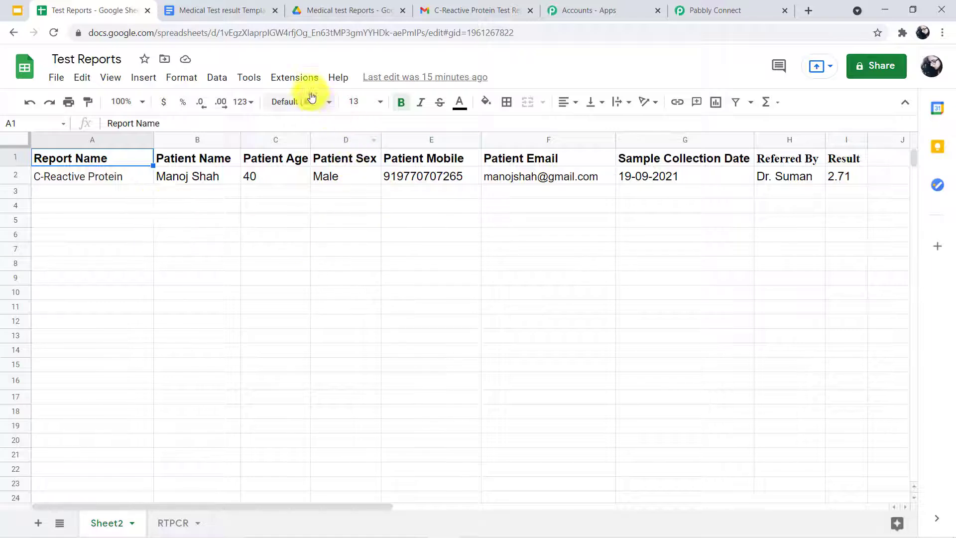
click(295, 74)
mouse_move(298, 102)
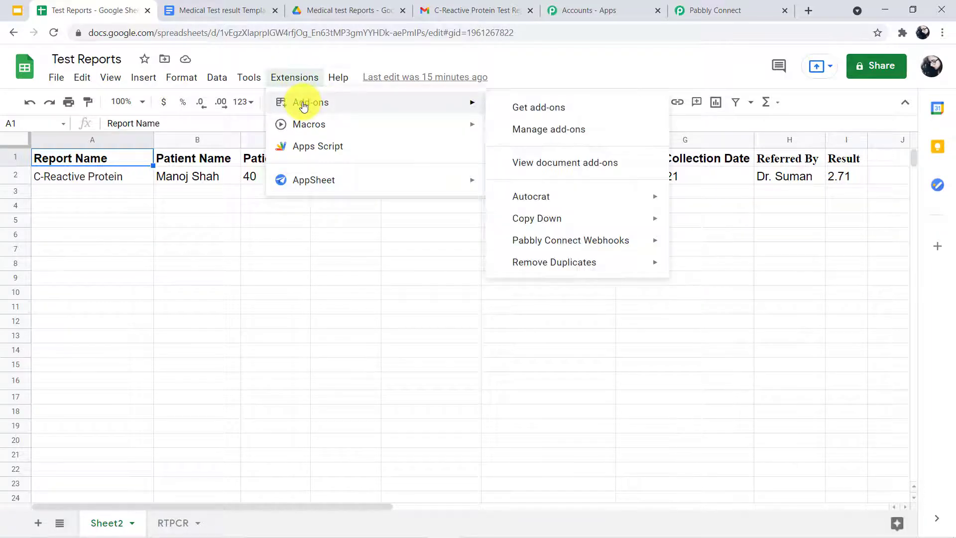
mouse_move(576, 244)
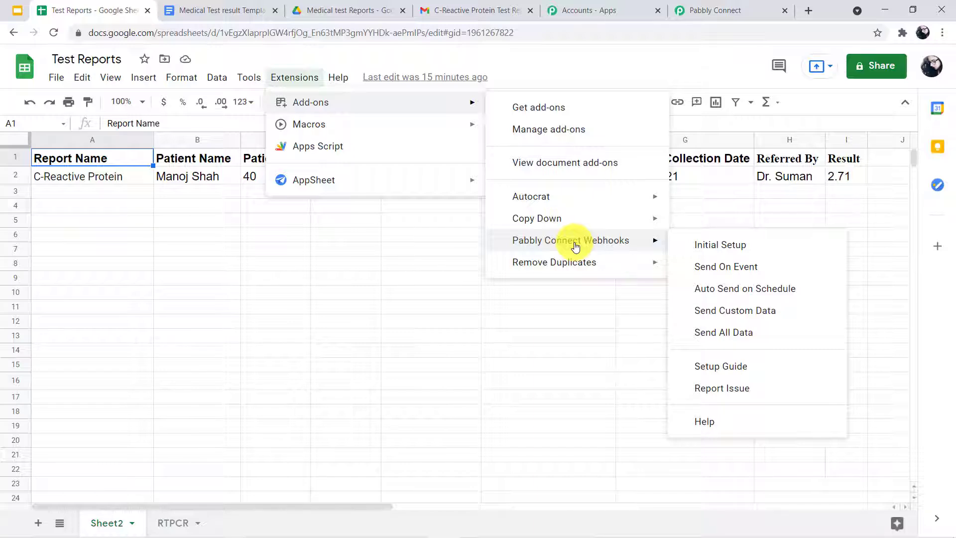
click(714, 250)
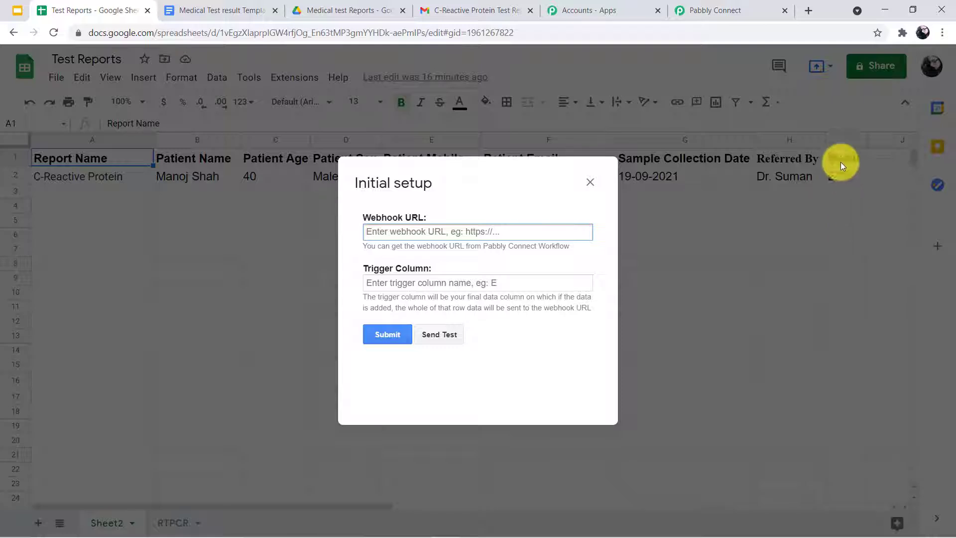
Enter I as the Trigger Column
click(520, 287)
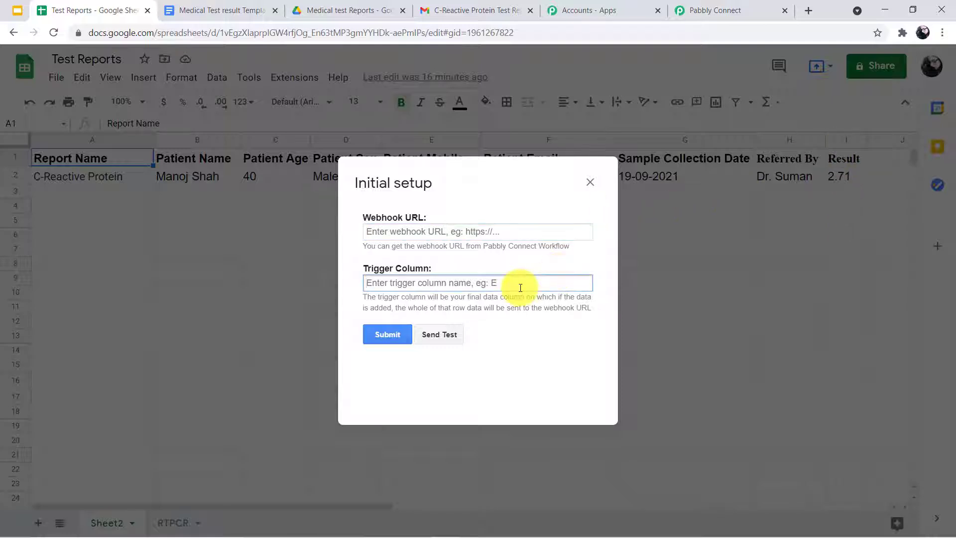
text(I)
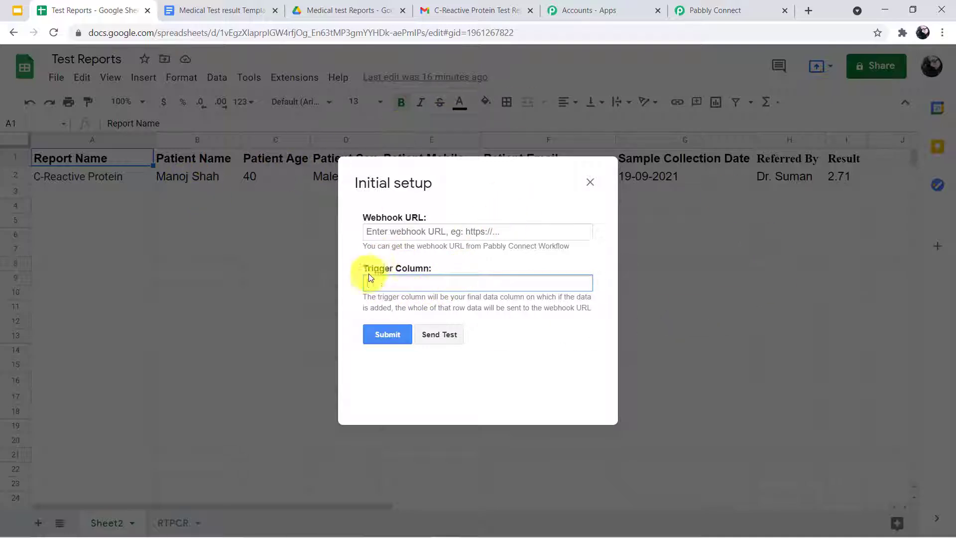
text(I)
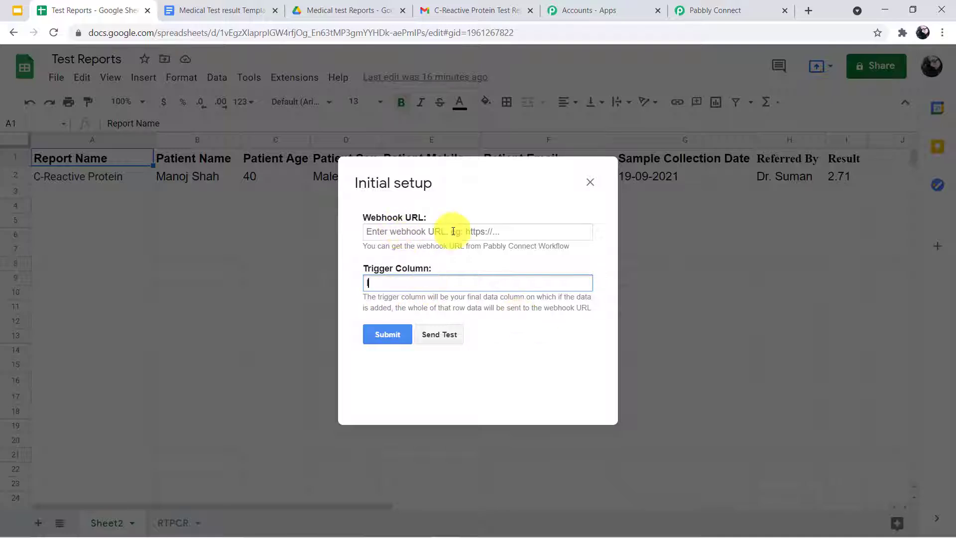
Paste the Pabbly workflow's webhook URL into the Webhook URL field
click(762, 4)
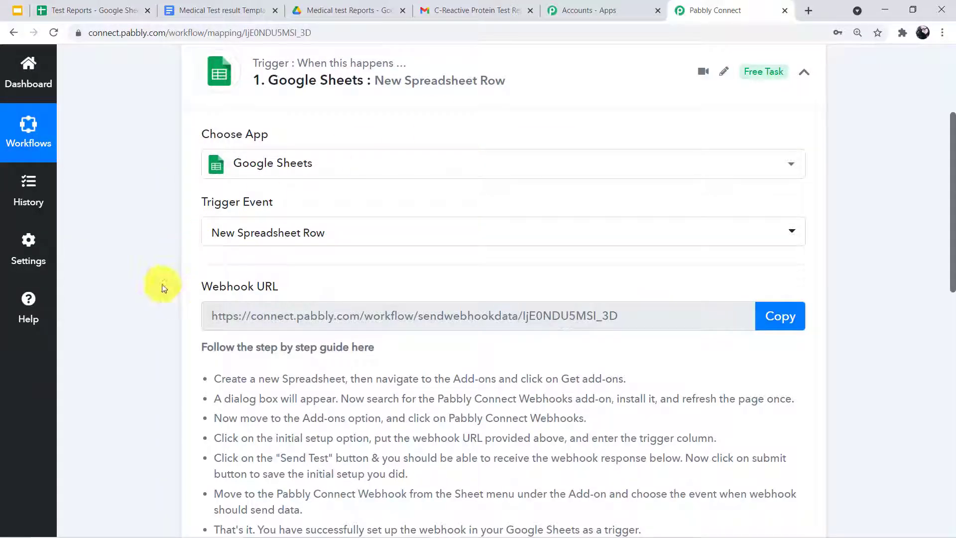
click(780, 316)
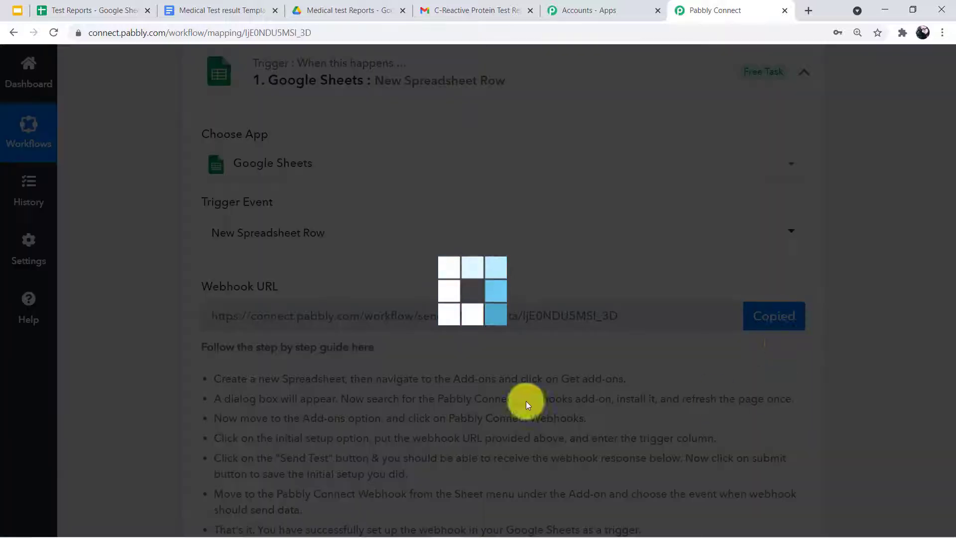
click(97, 8)
click(376, 230)
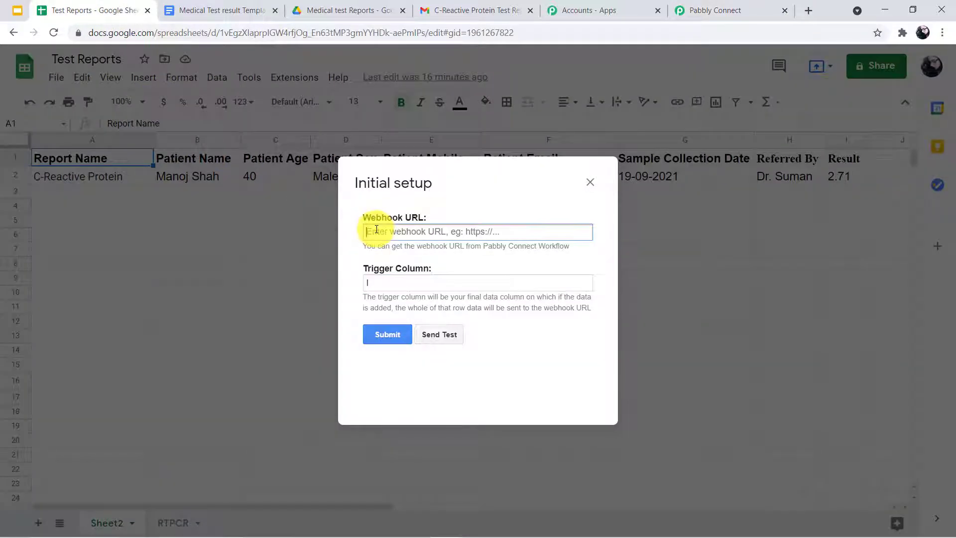
key(ctrl+v)
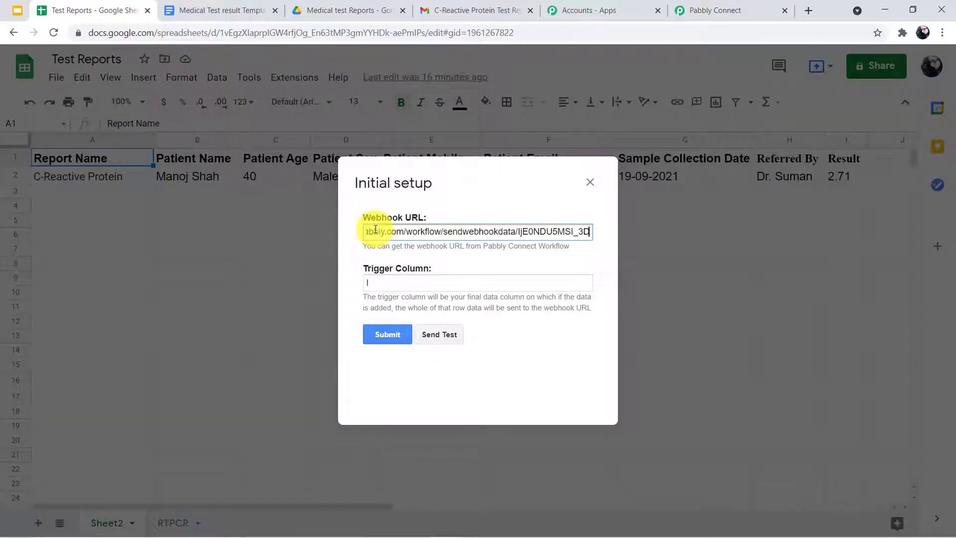
Send the row as test data and view the response in Pabbly Connect
click(431, 338)
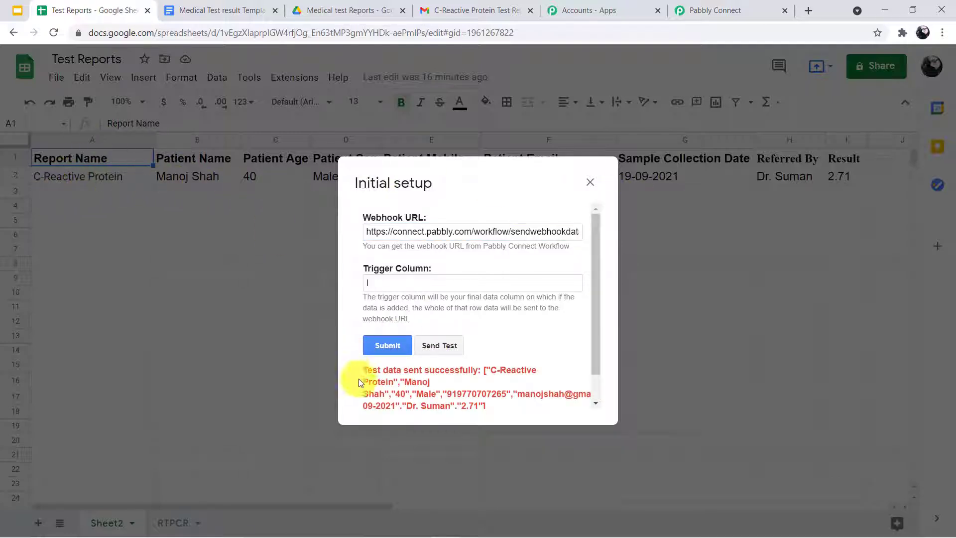
scroll(440, 393, down, 1)
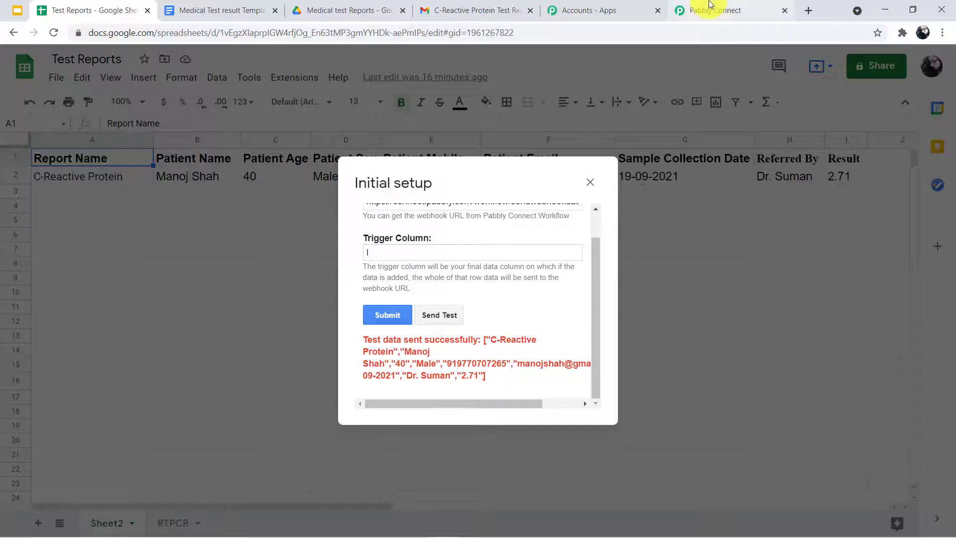
click(711, 10)
scroll(358, 510, down, 8)
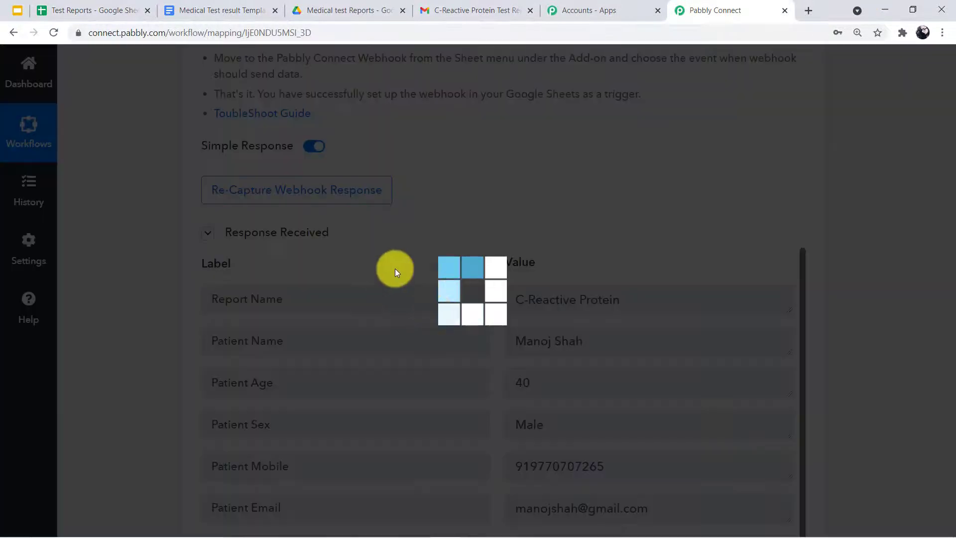
Review the response fields through Result 2.71 and RowIndex 2, then return to Test Reports
scroll(358, 284, down, 3)
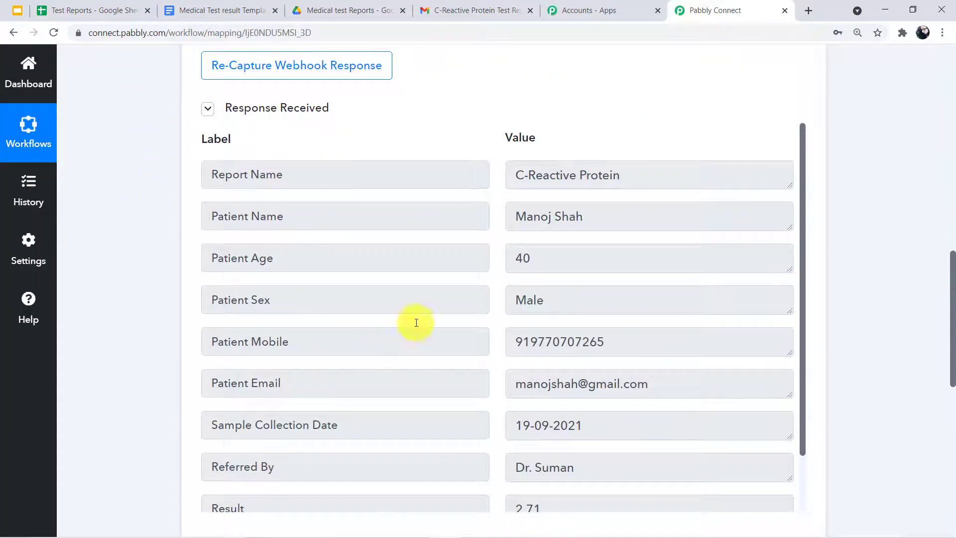
scroll(465, 295, down, 2)
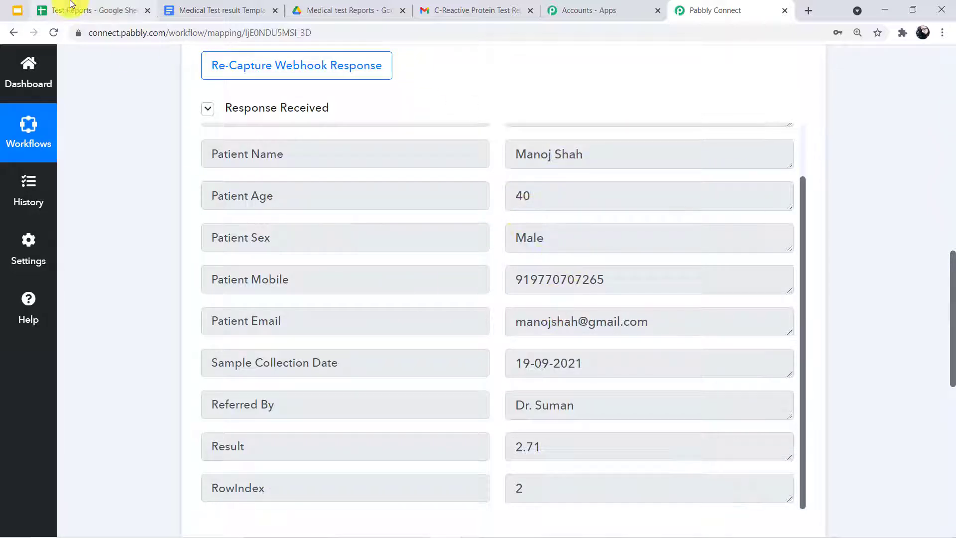
click(87, 10)
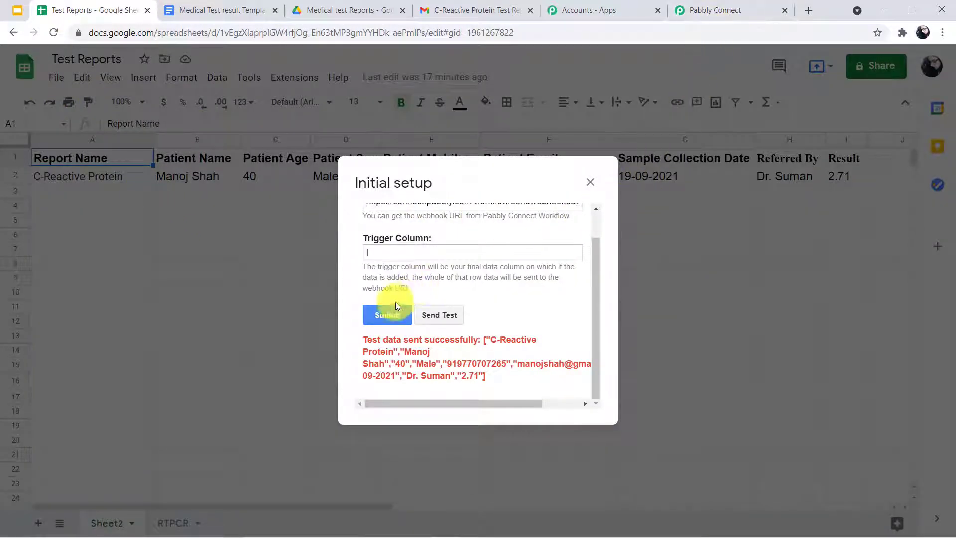
Submit the webhook setup and enable the add-on's Send On Event option
click(373, 315)
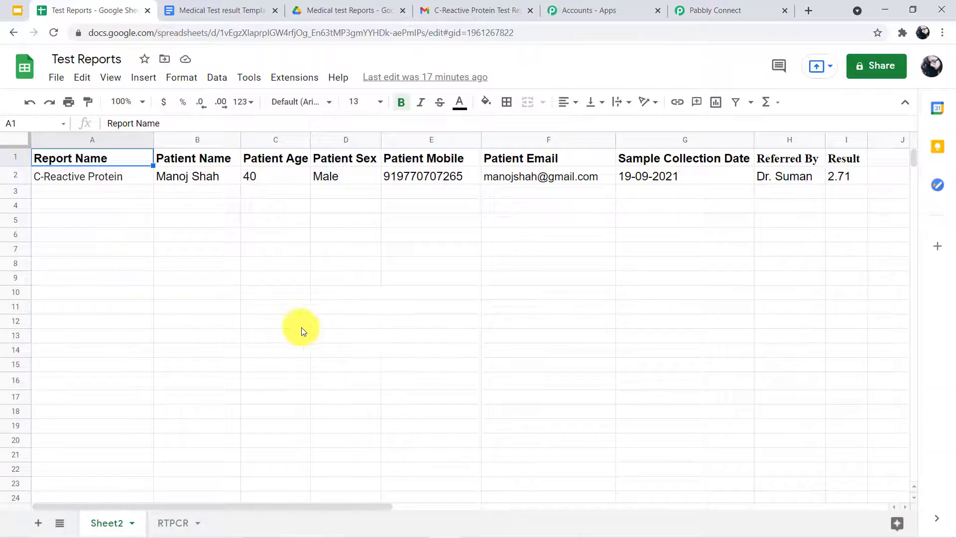
click(307, 78)
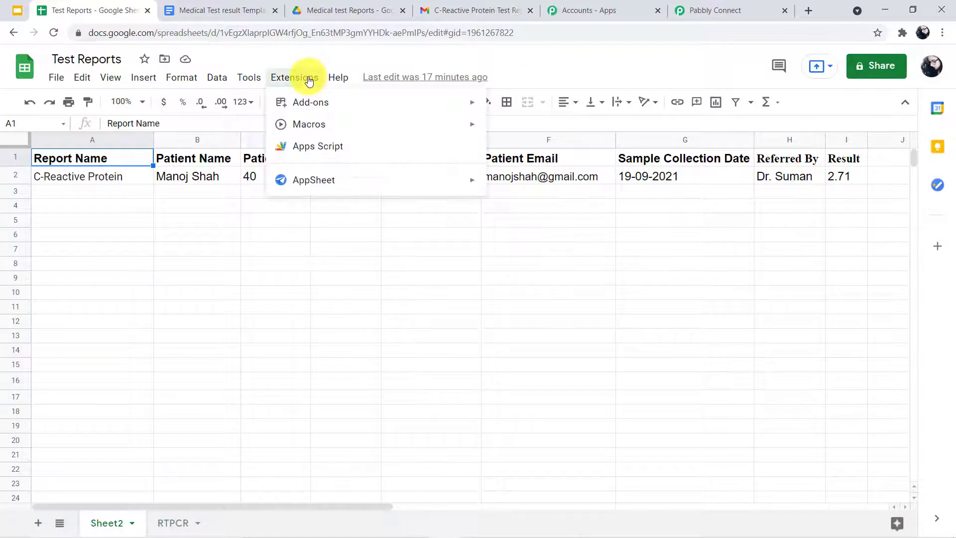
mouse_move(295, 110)
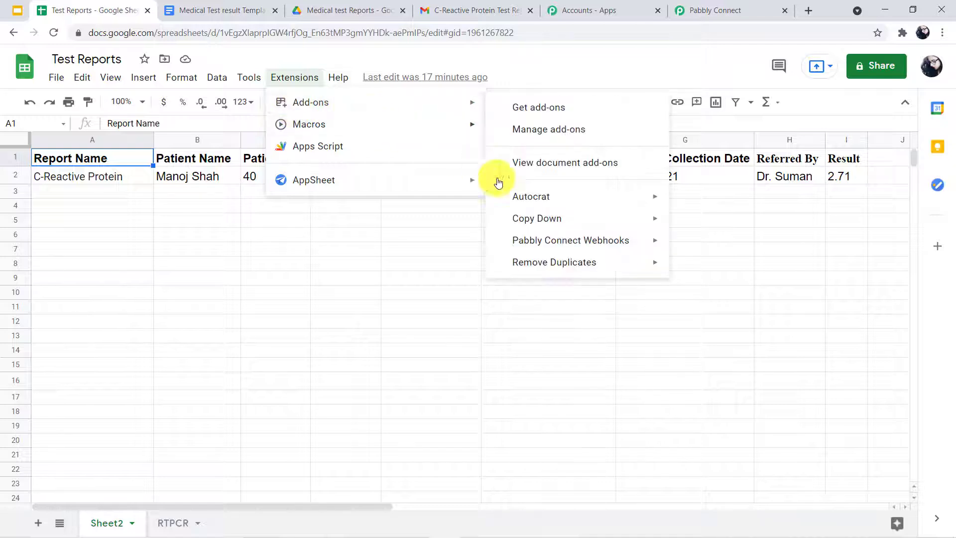
mouse_move(550, 244)
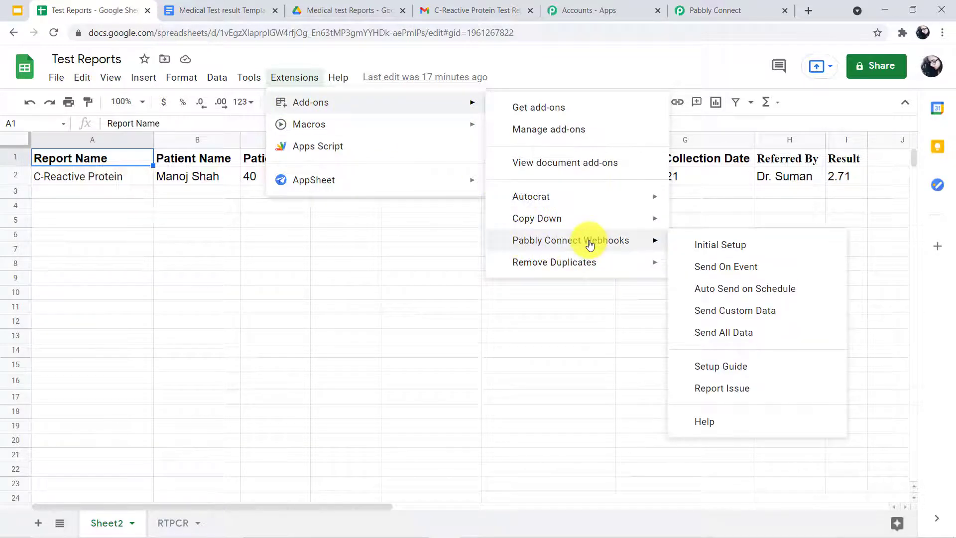
click(735, 277)
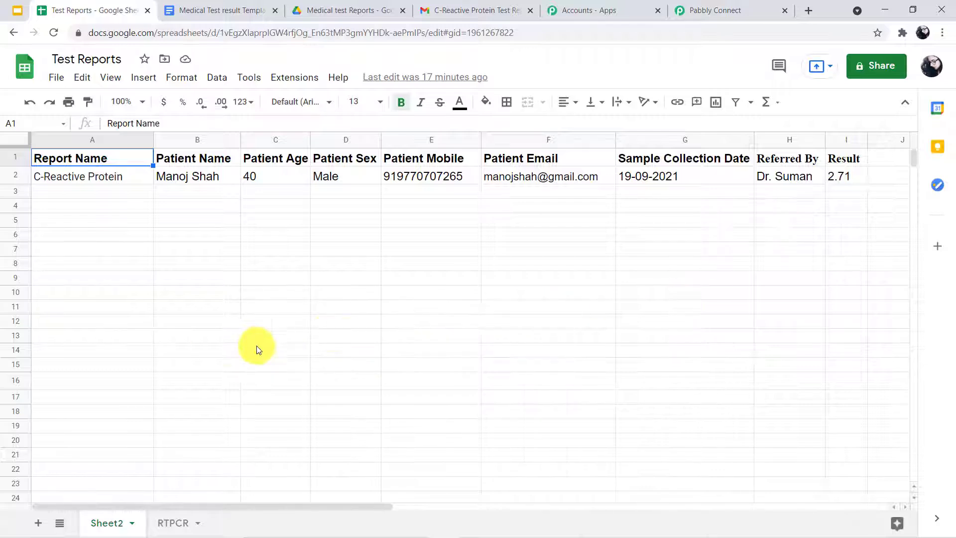
click(711, 5)
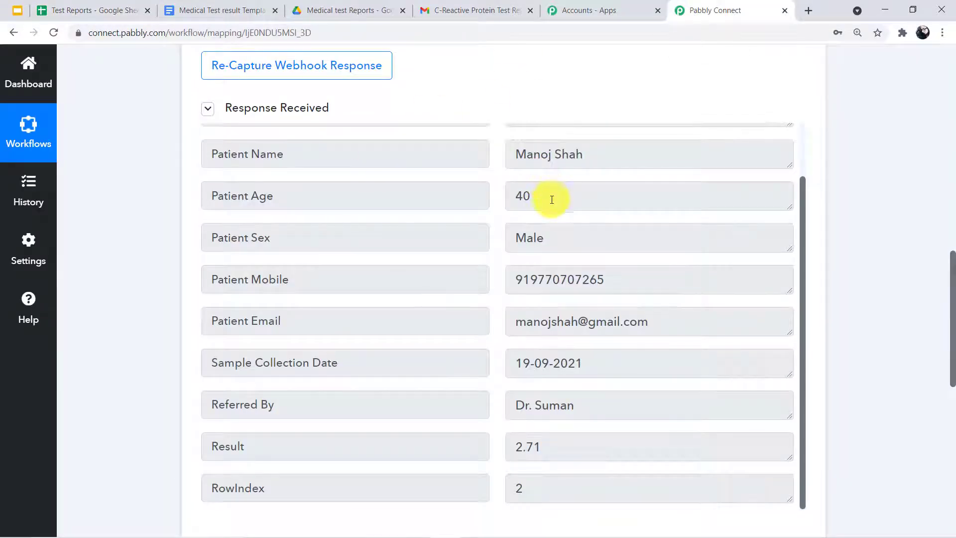
scroll(529, 219, down, 1)
scroll(492, 220, up, 10)
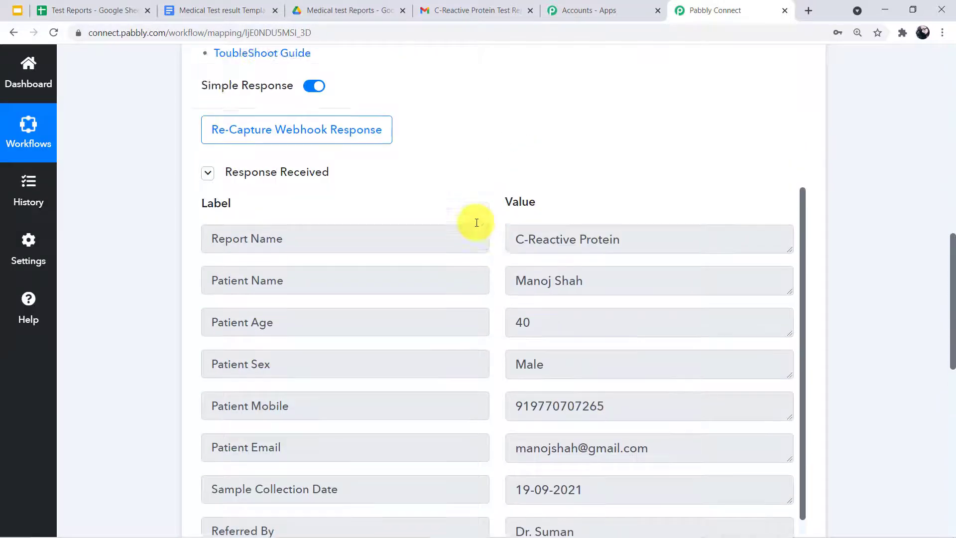
scroll(363, 299, up, 5)
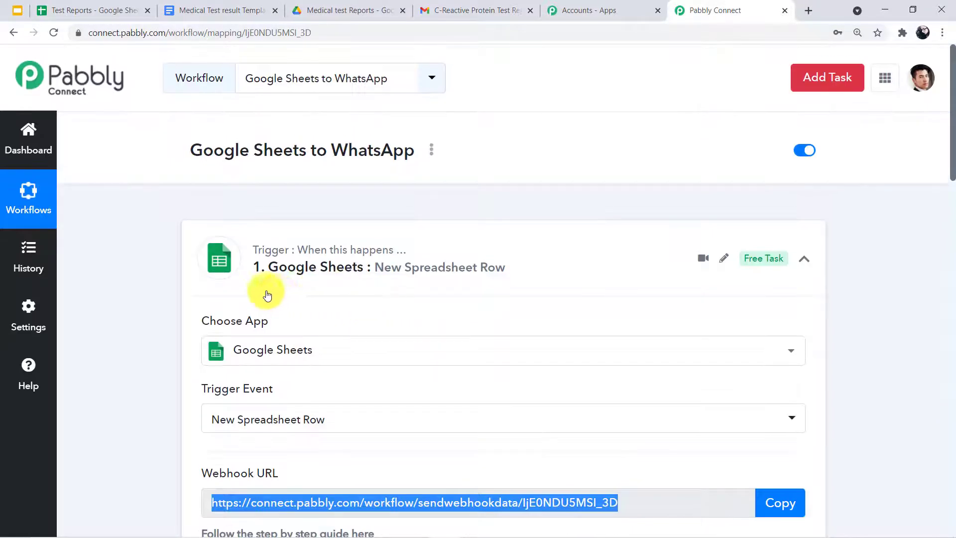
scroll(297, 289, down, 15)
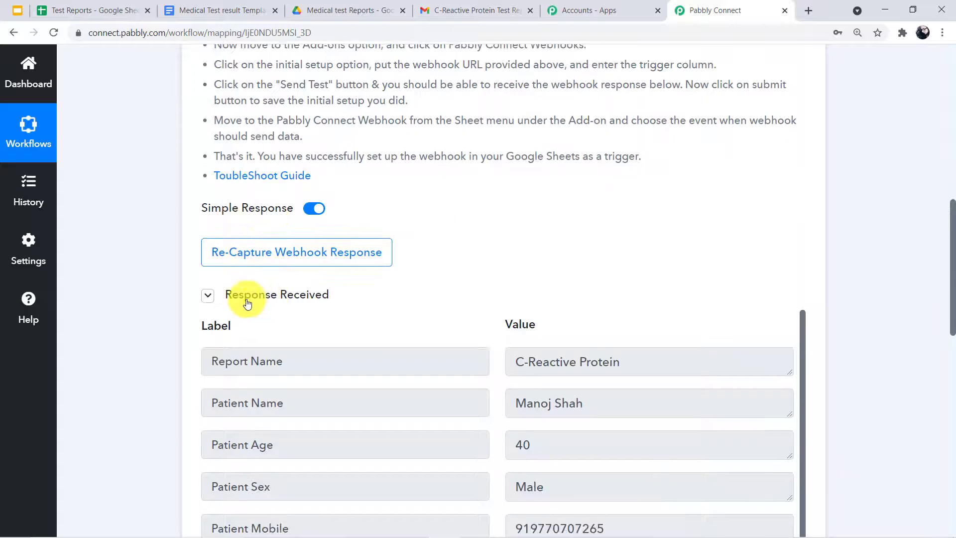
scroll(572, 256, down, 3)
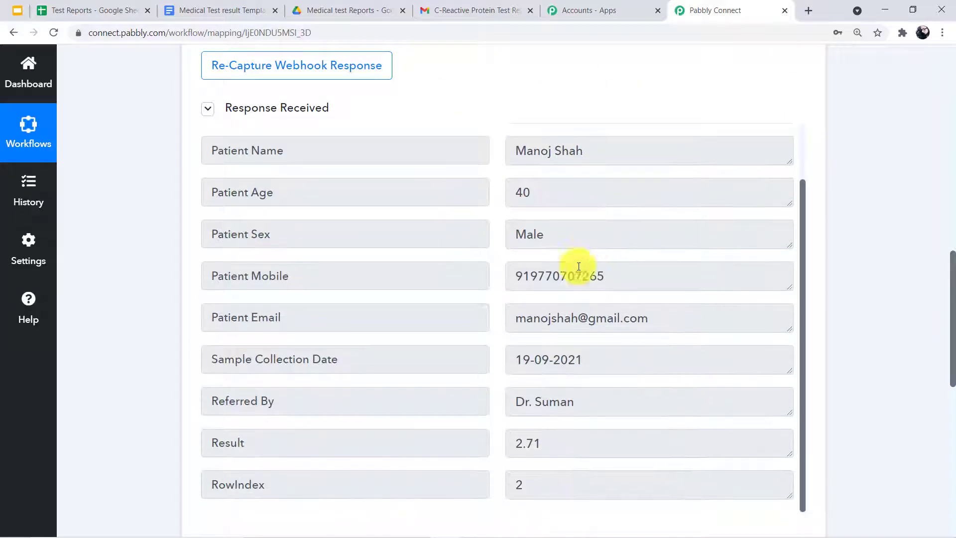
scroll(582, 313, down, 3)
scroll(580, 301, up, 2)
scroll(547, 248, down, 3)
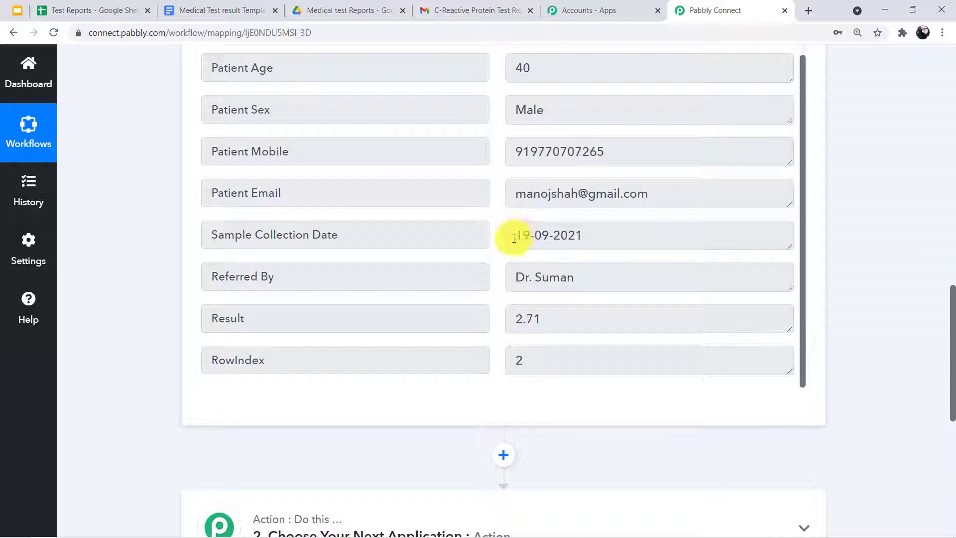
drag(514, 238, 614, 239)
click(595, 256)
drag(530, 236, 266, 213)
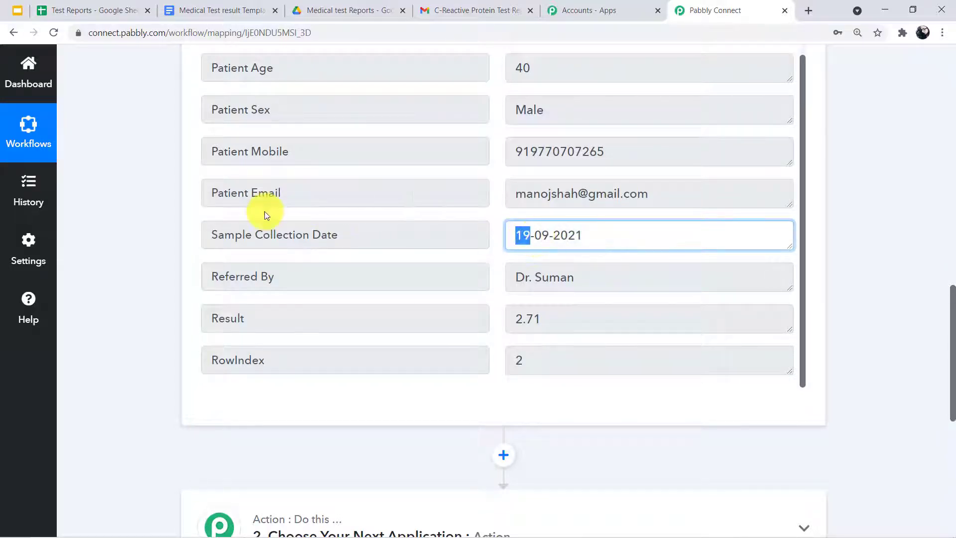
scroll(505, 244, up, 5)
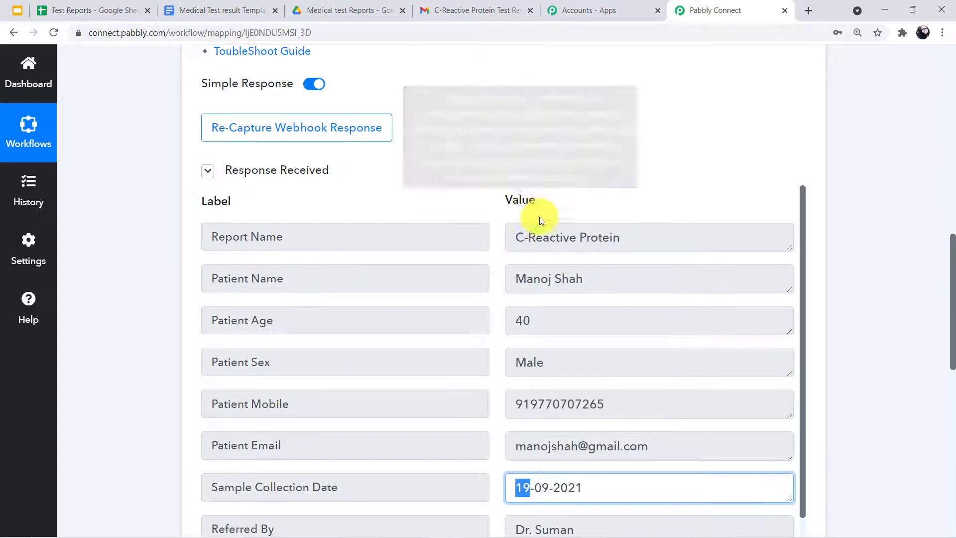
scroll(533, 209, down, 1)
scroll(528, 232, down, 4)
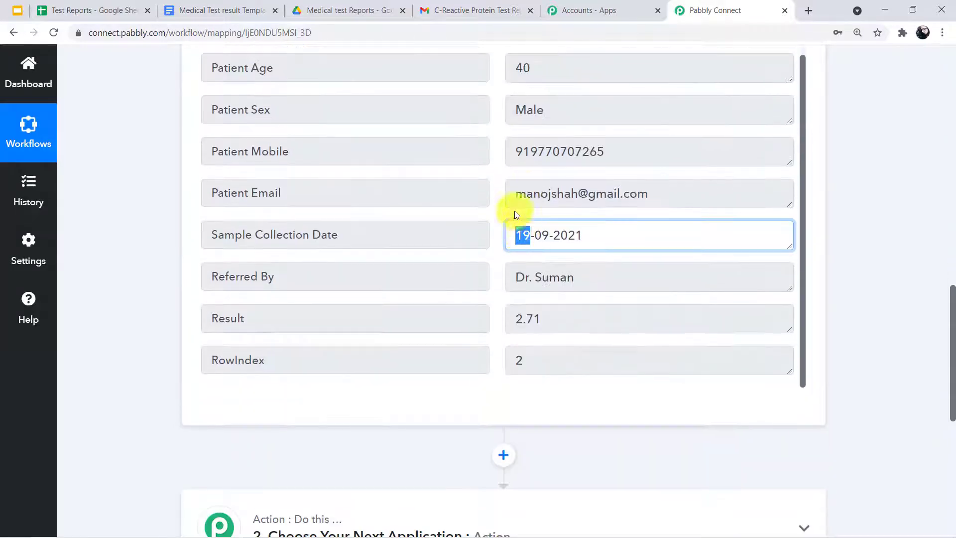
click(499, 208)
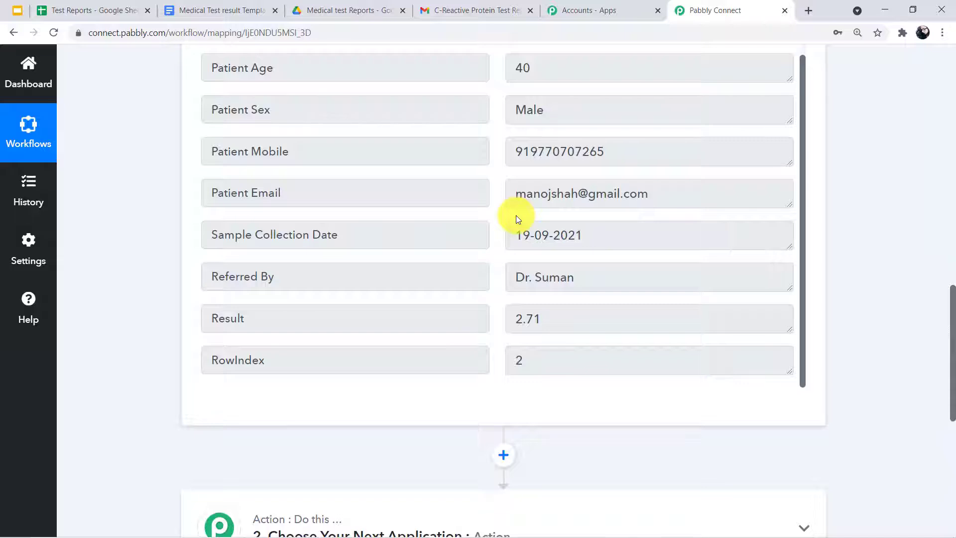
scroll(516, 215, down, 1)
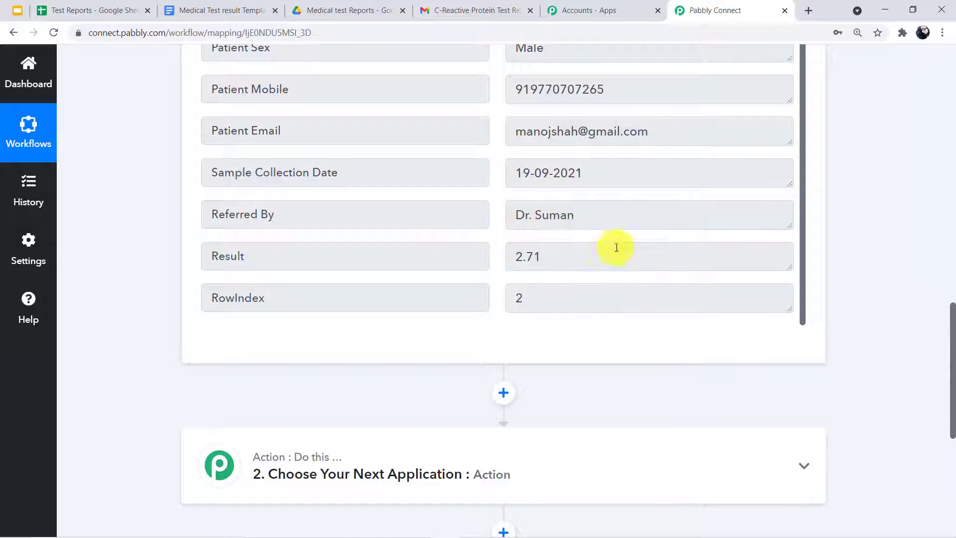
scroll(502, 175, down, 1)
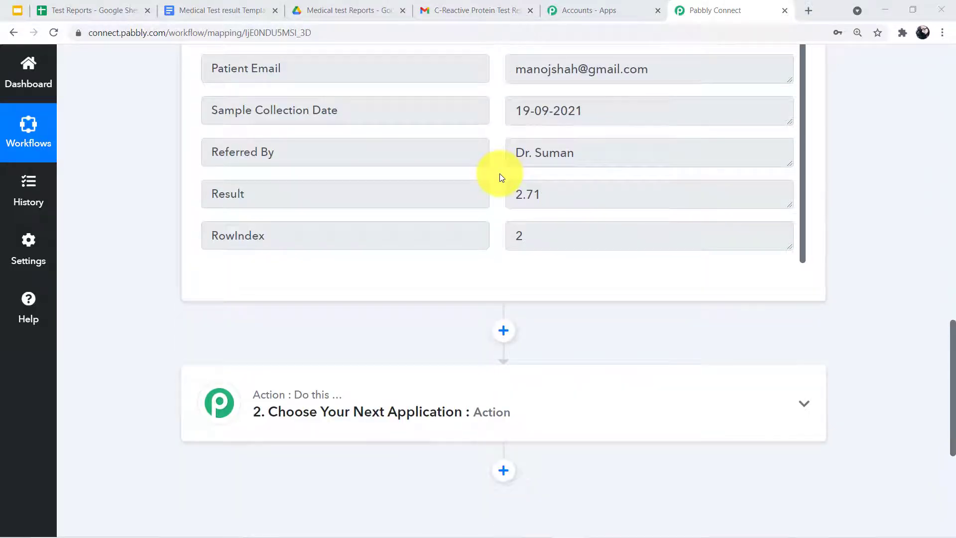
scroll(499, 169, up, 1)
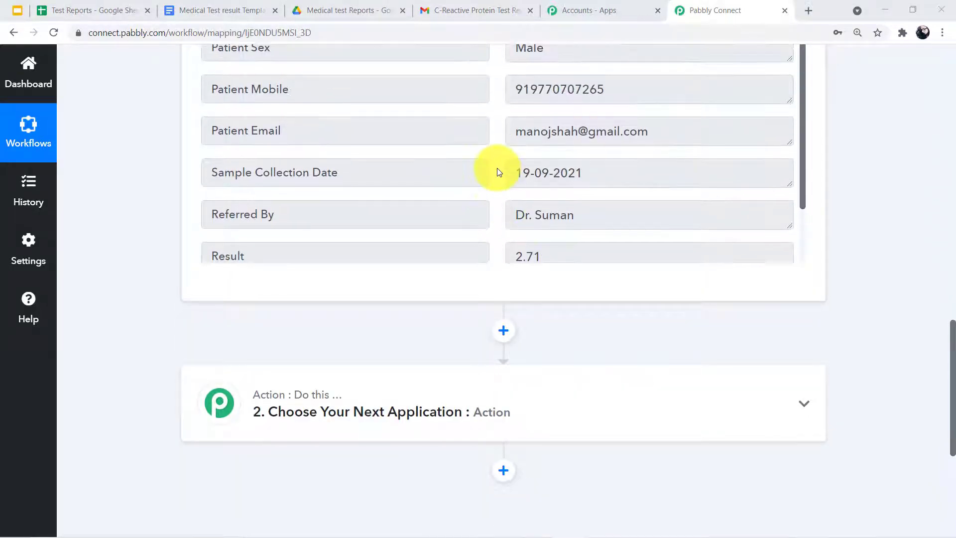
scroll(498, 209, down, 1)
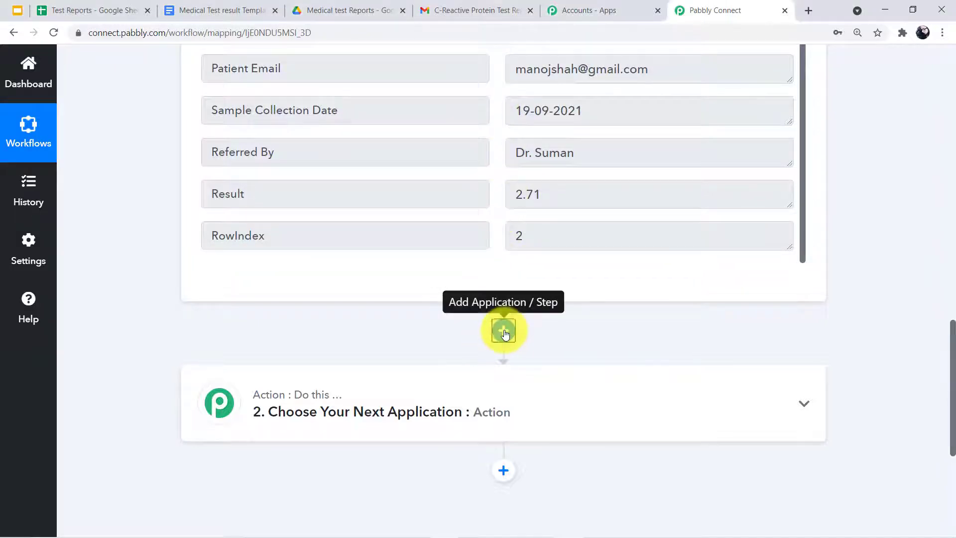
Add a Date/Time Formatter step with the Current Date event after the trigger, and connect it
click(503, 330)
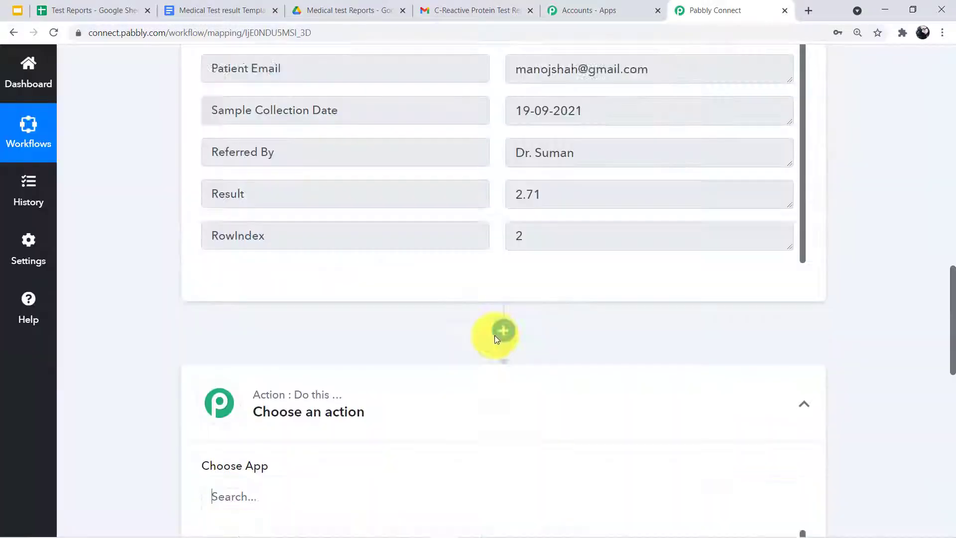
scroll(279, 328, down, 1)
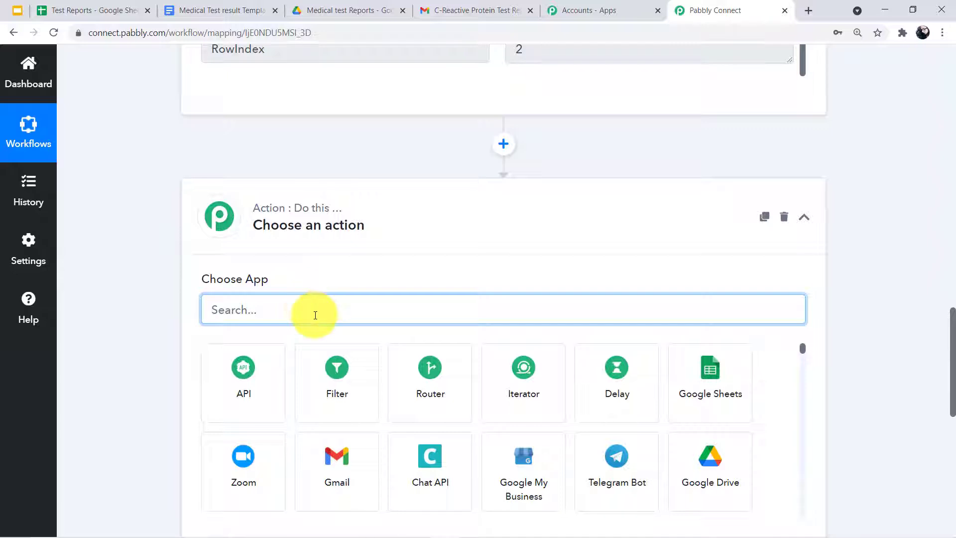
text(Dat)
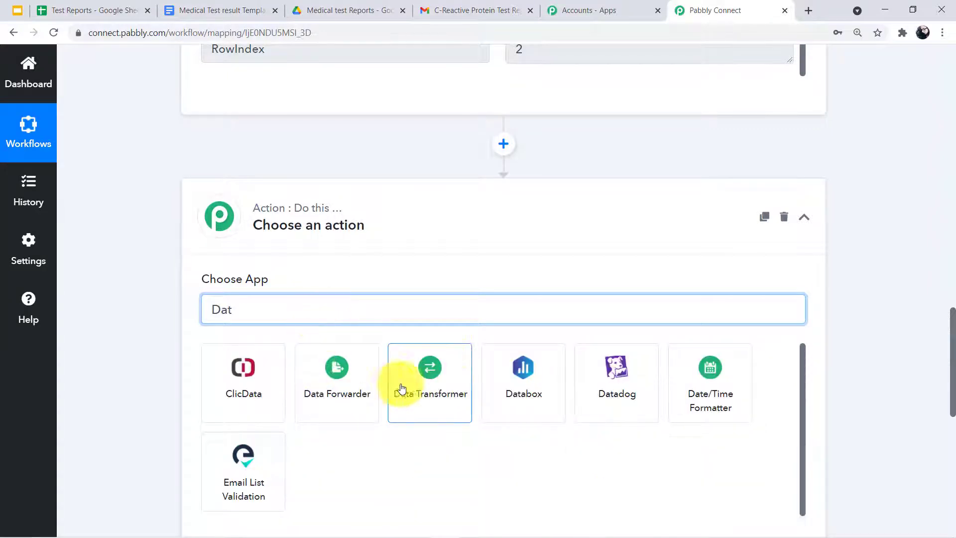
click(721, 397)
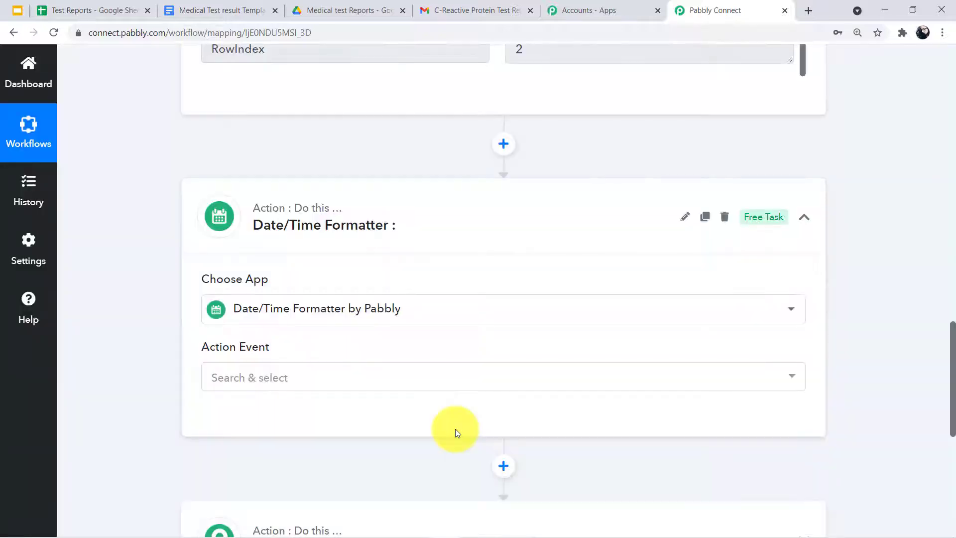
scroll(252, 363, down, 1)
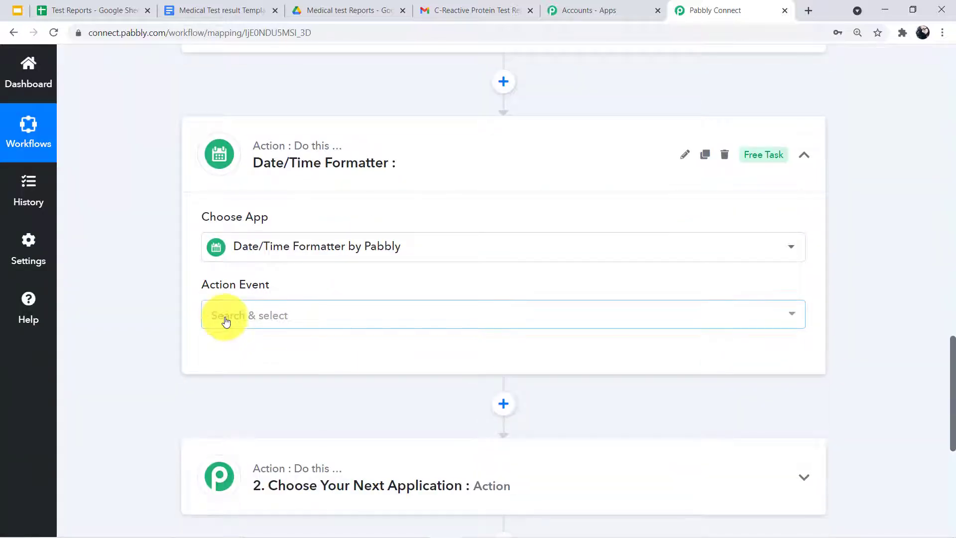
click(225, 320)
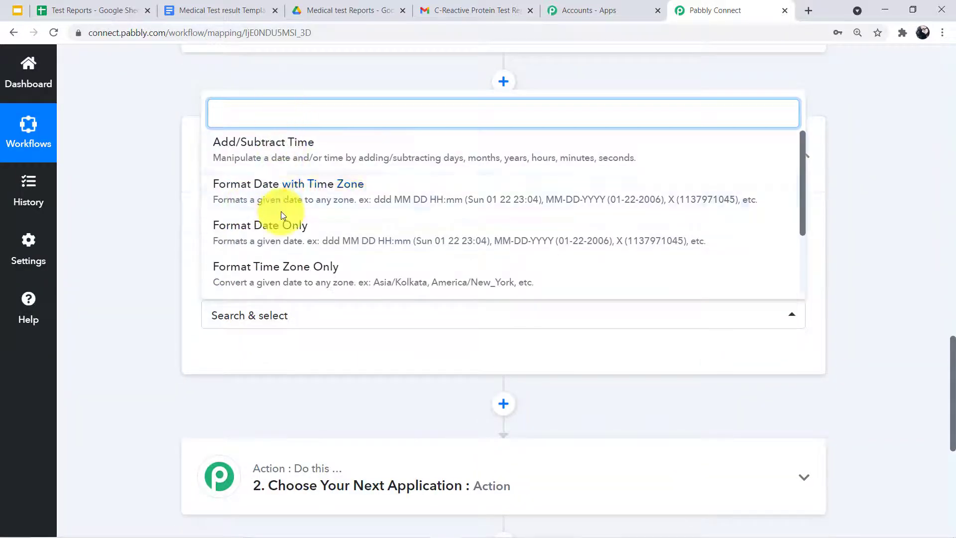
scroll(268, 209, down, 1)
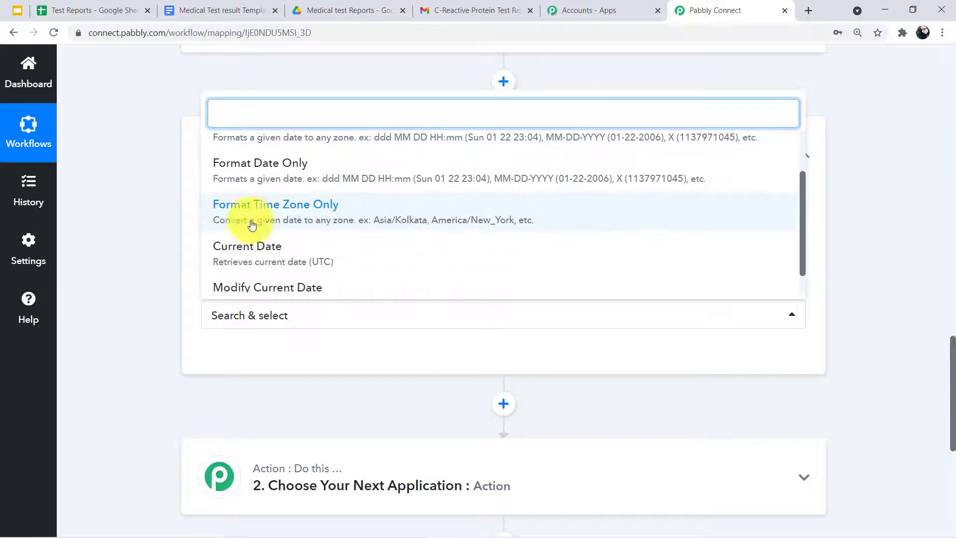
click(257, 256)
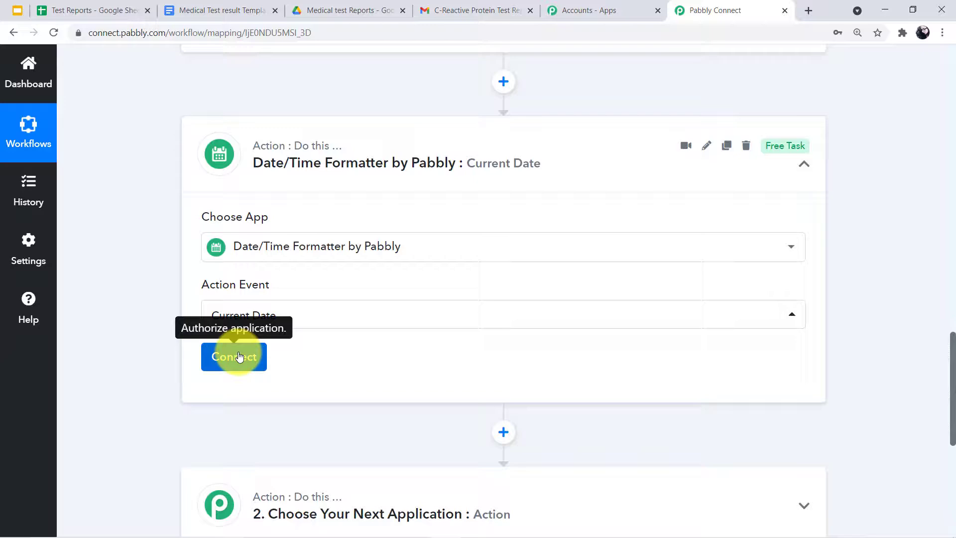
click(238, 353)
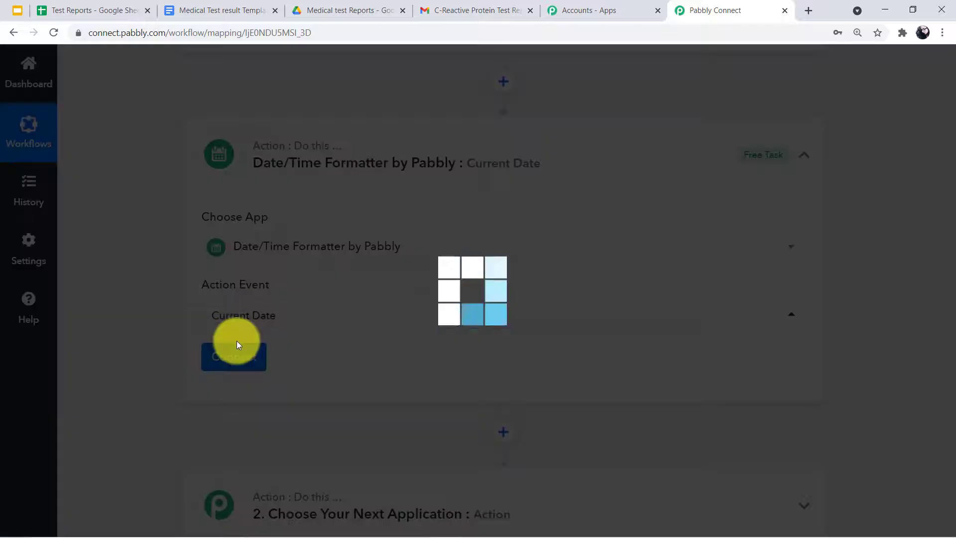
scroll(237, 354, down, 2)
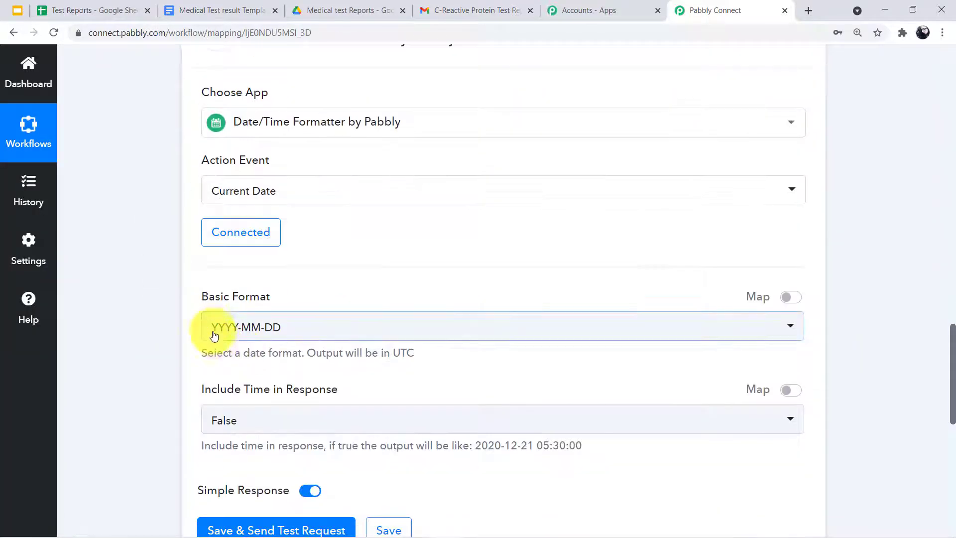
Set the date format to DD-MM-YYYY and keep Include Time in Response as False
click(254, 325)
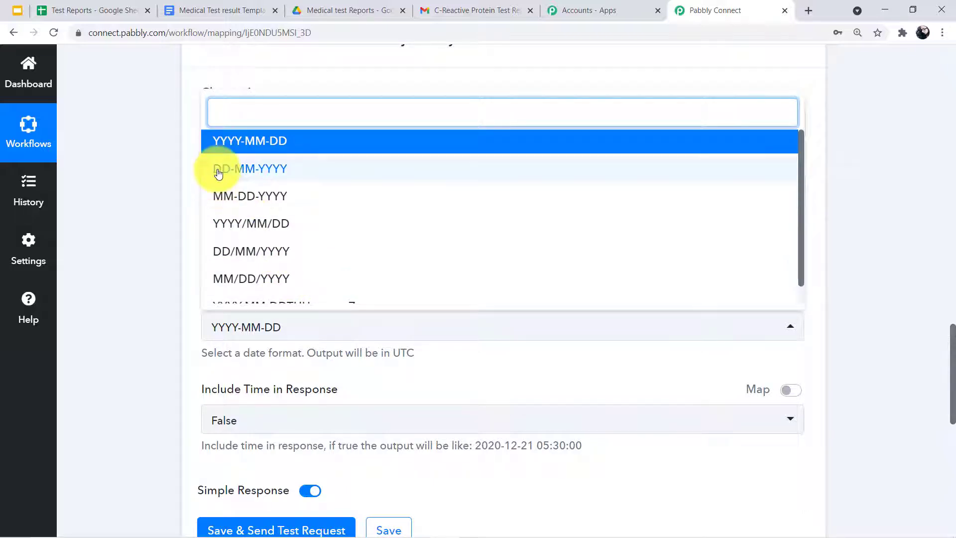
click(269, 174)
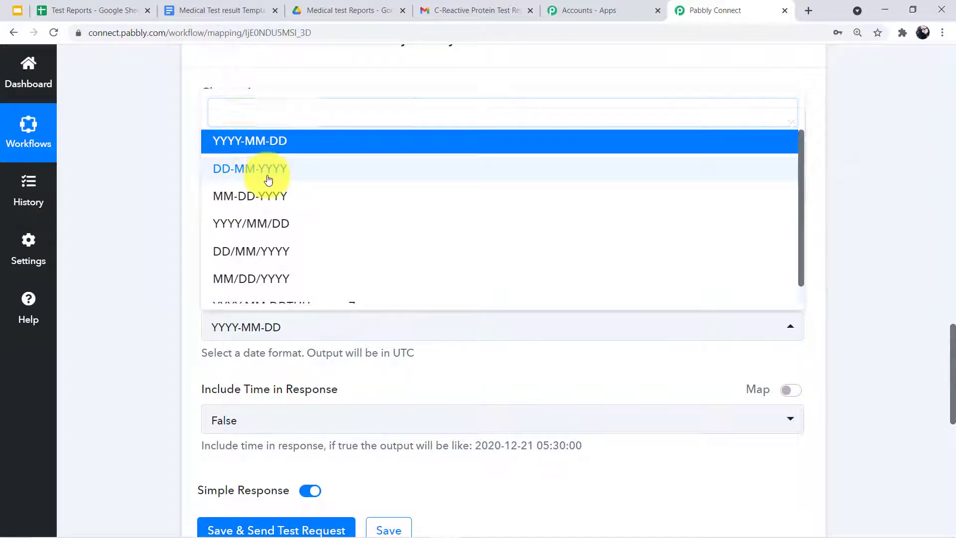
scroll(262, 371, down, 1)
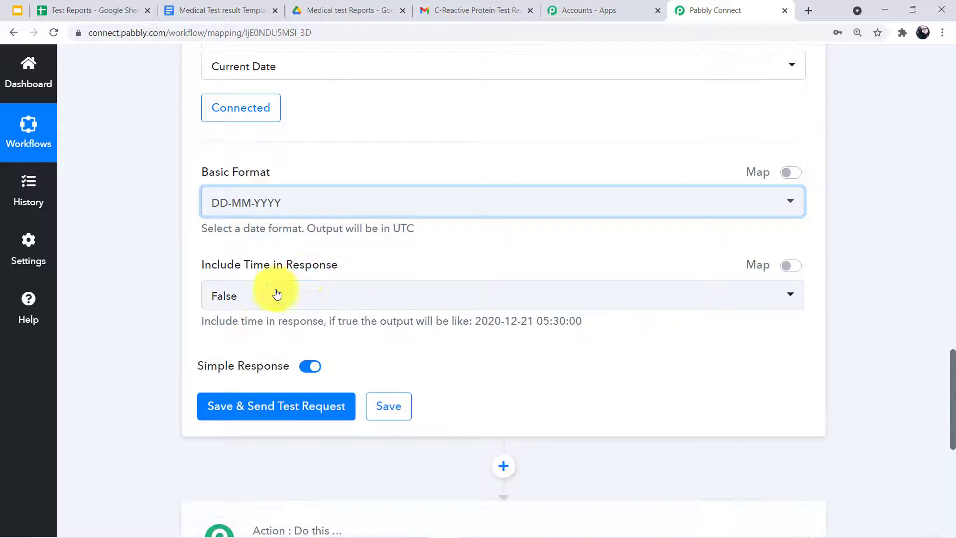
click(223, 298)
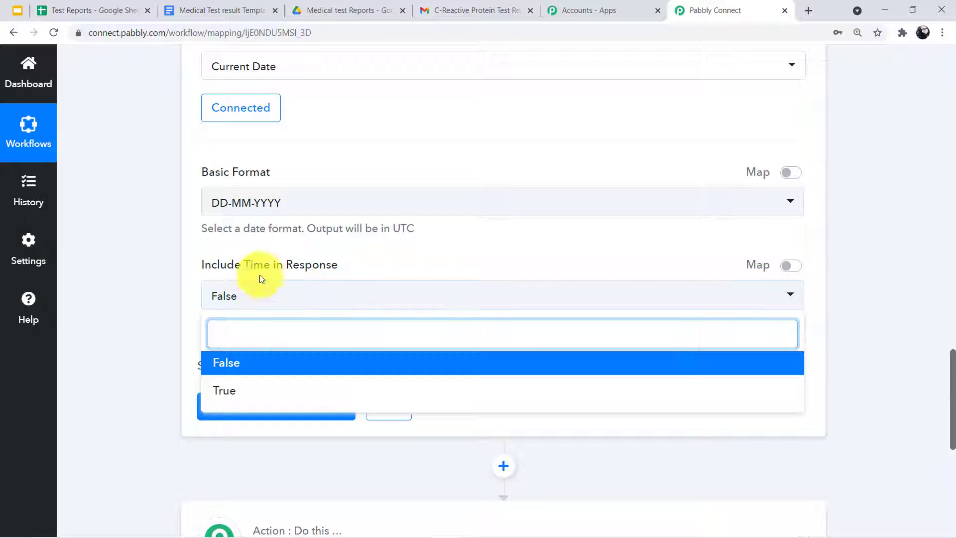
click(222, 368)
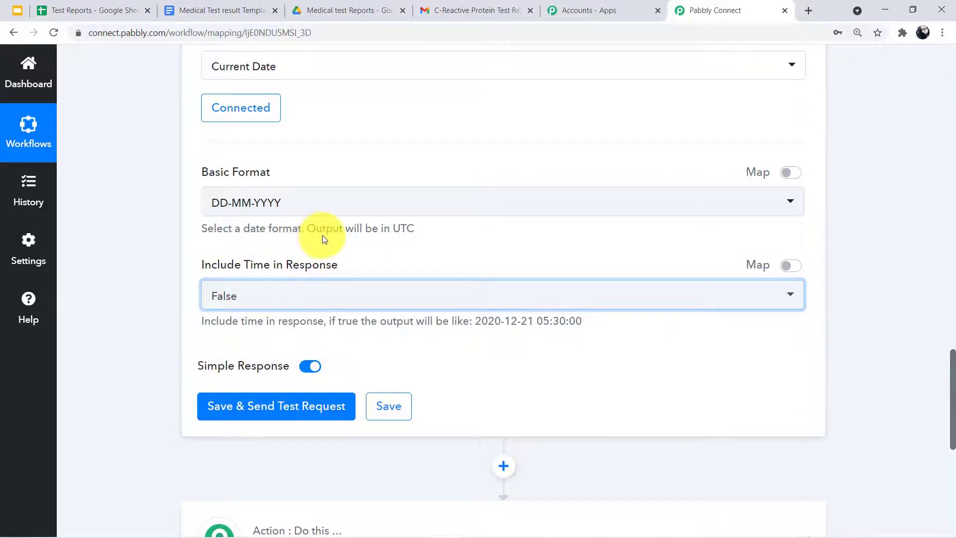
Save and send a test request, confirming the returned date 21-09-2021
click(227, 415)
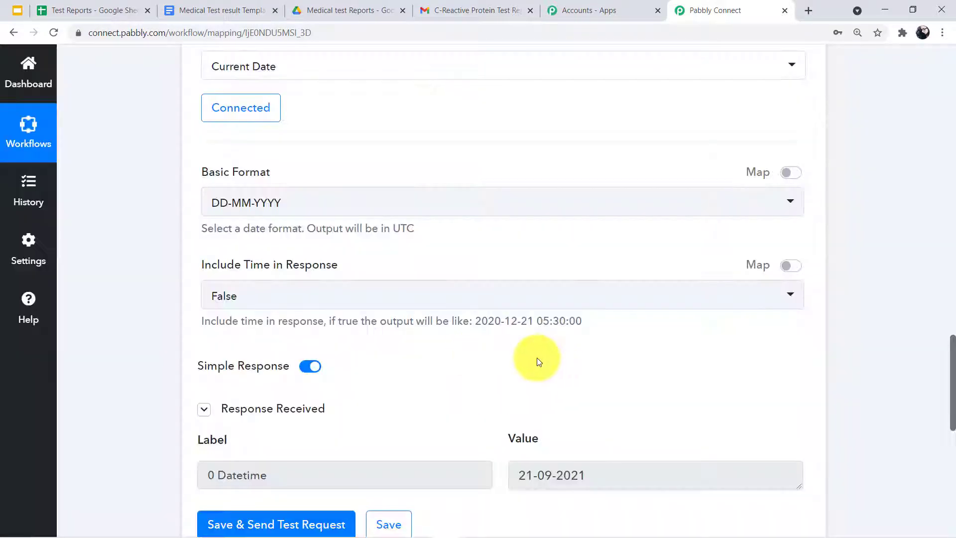
scroll(494, 356, down, 3)
drag(518, 350, 637, 354)
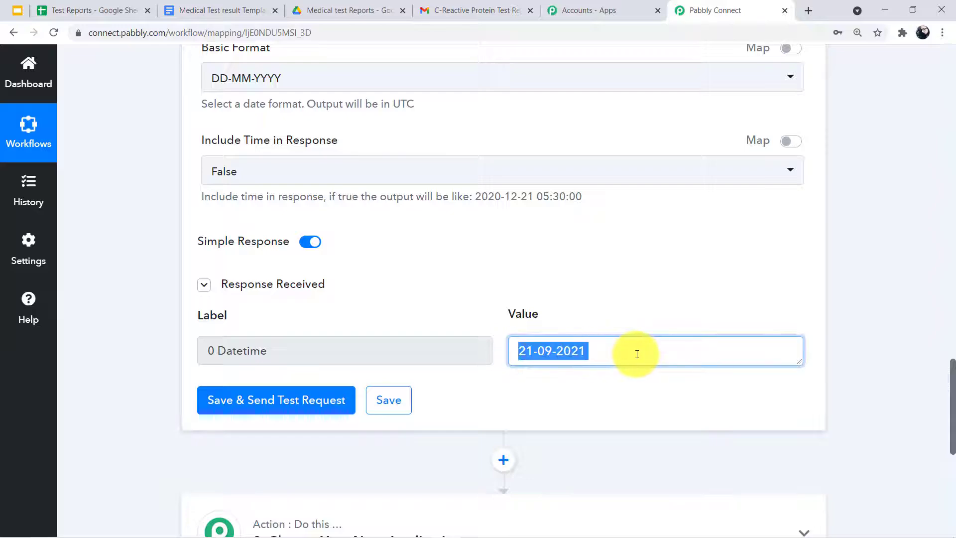
click(514, 355)
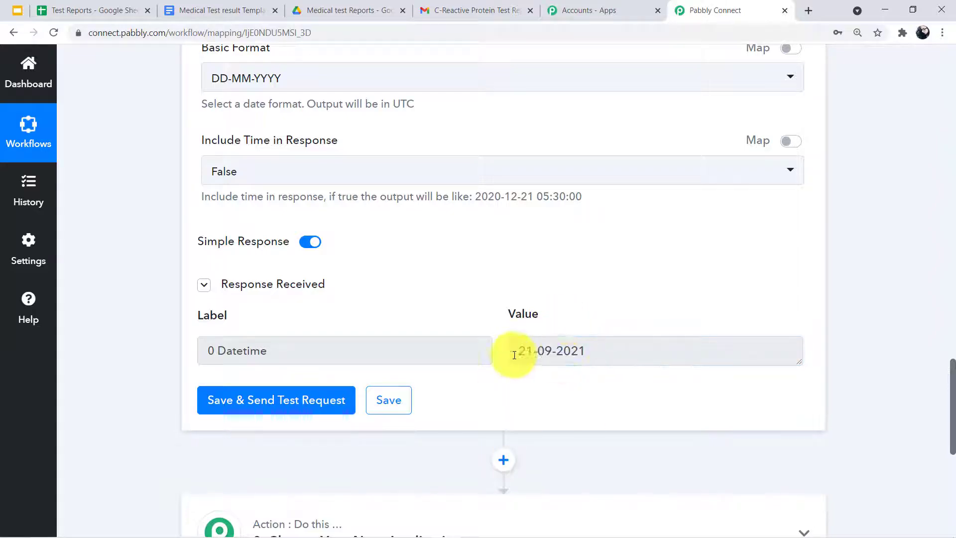
scroll(528, 358, up, 6)
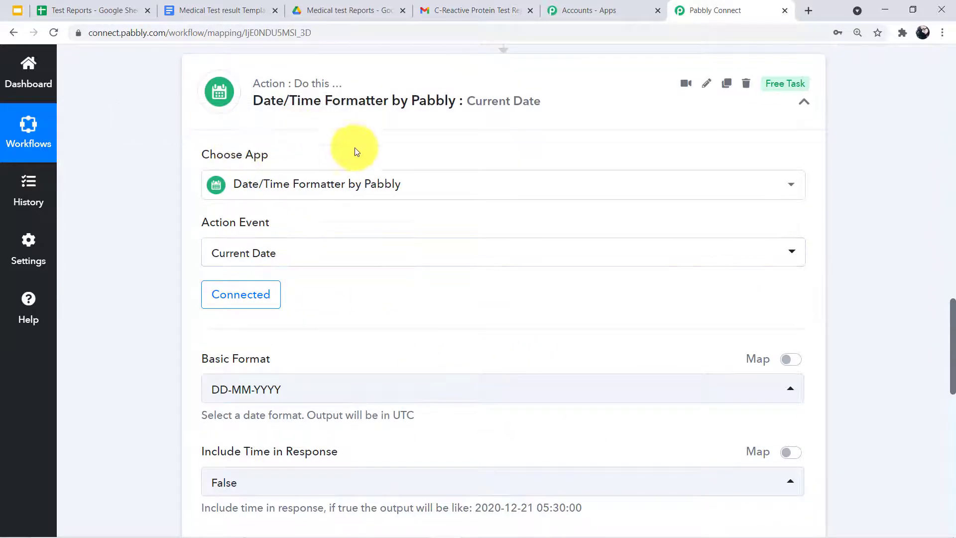
scroll(400, 200, down, 7)
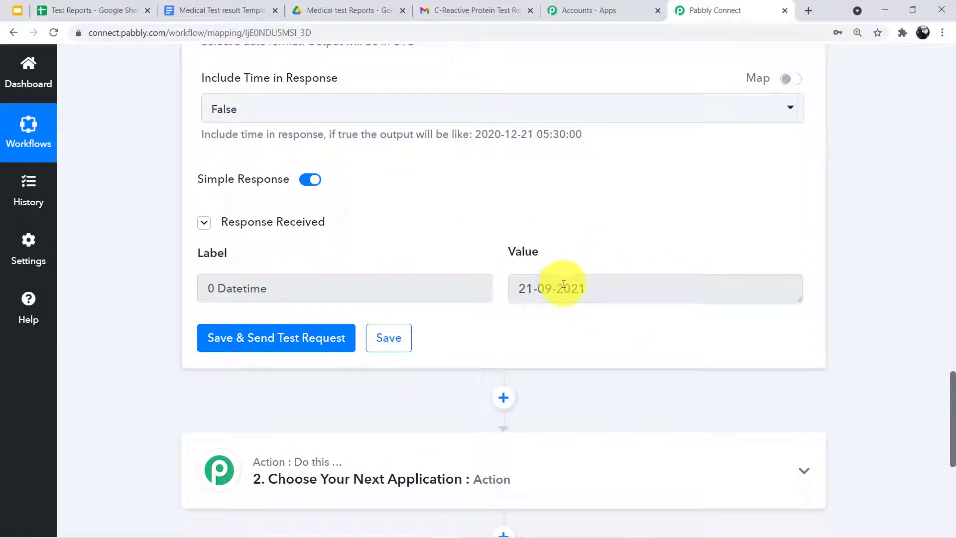
scroll(561, 286, down, 3)
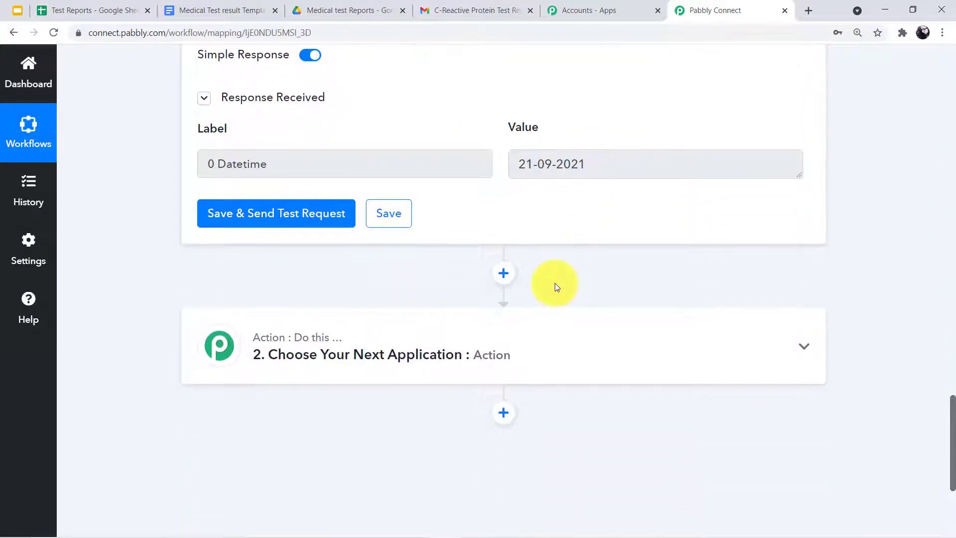
scroll(550, 203, up, 20)
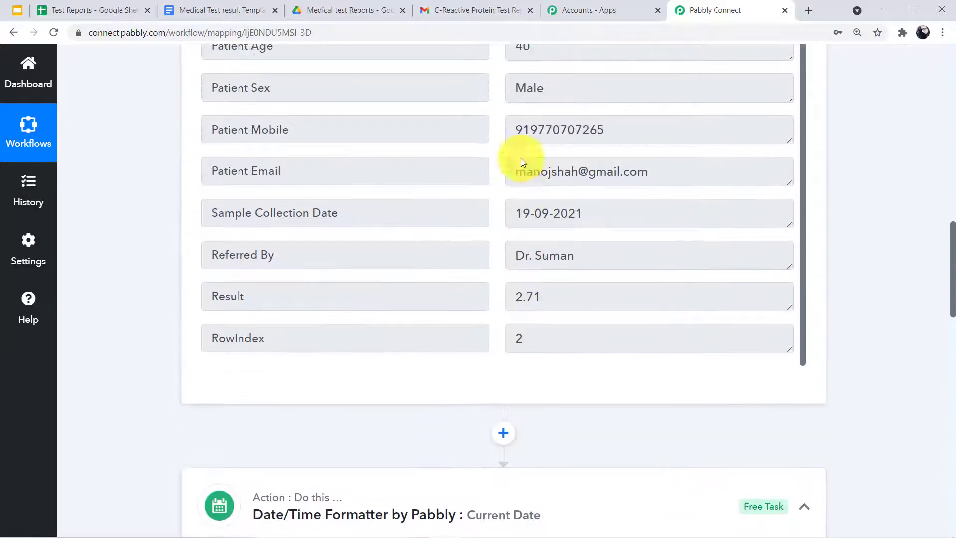
scroll(520, 231, down, 15)
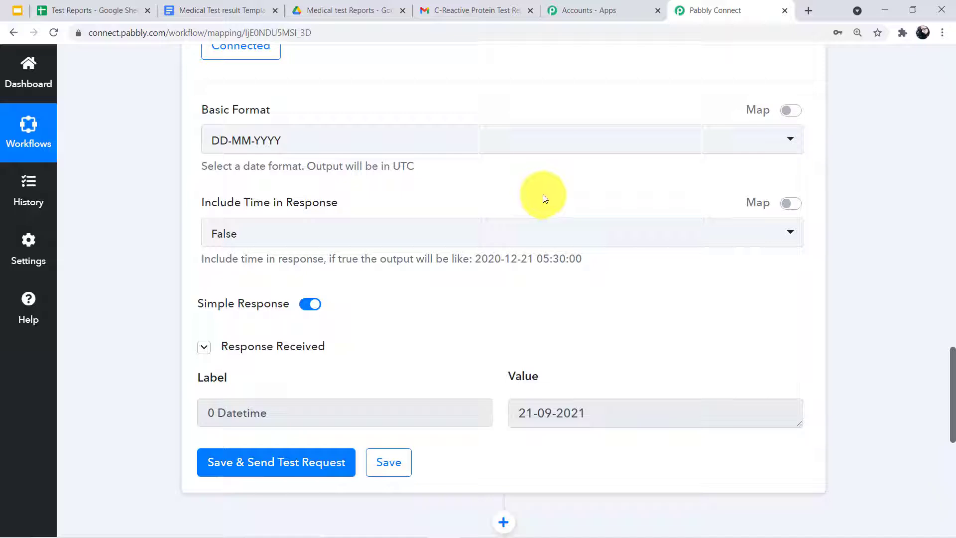
scroll(541, 194, down, 8)
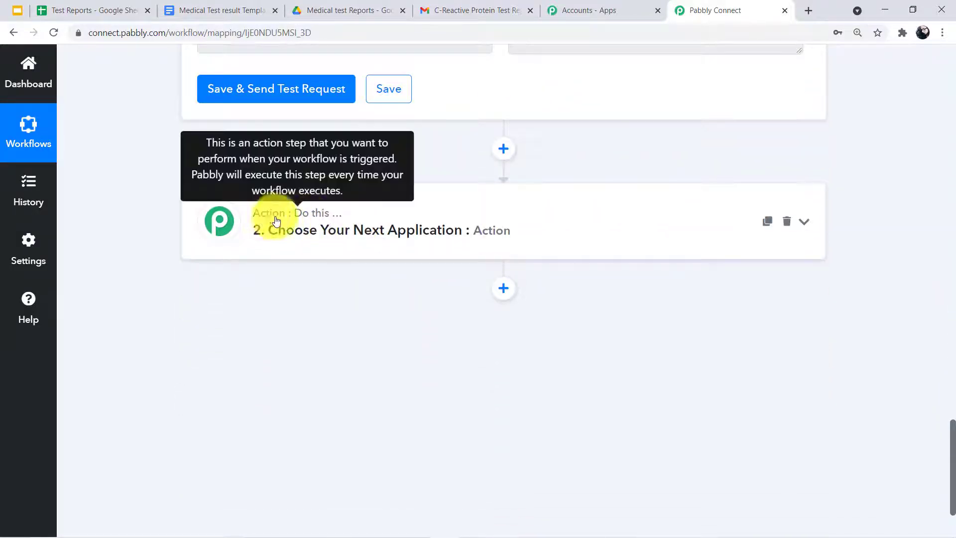
Set the next action step's app to Google Docs with the Create Document from Template event
click(311, 230)
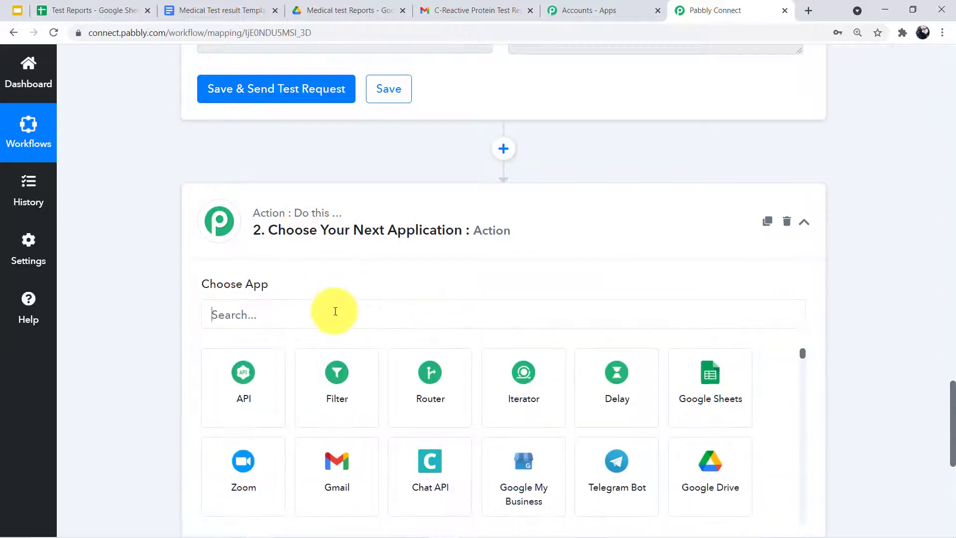
click(335, 311)
text(G)
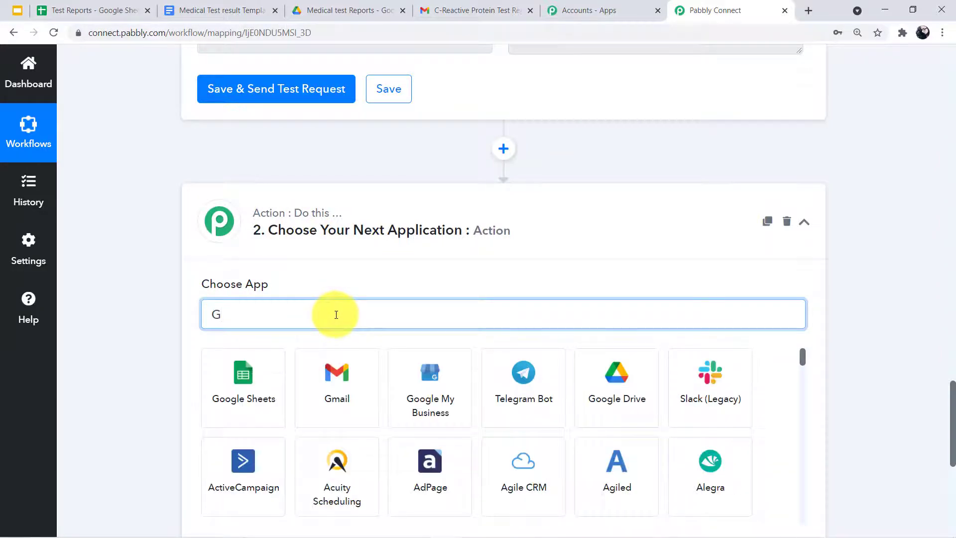
text(oo)
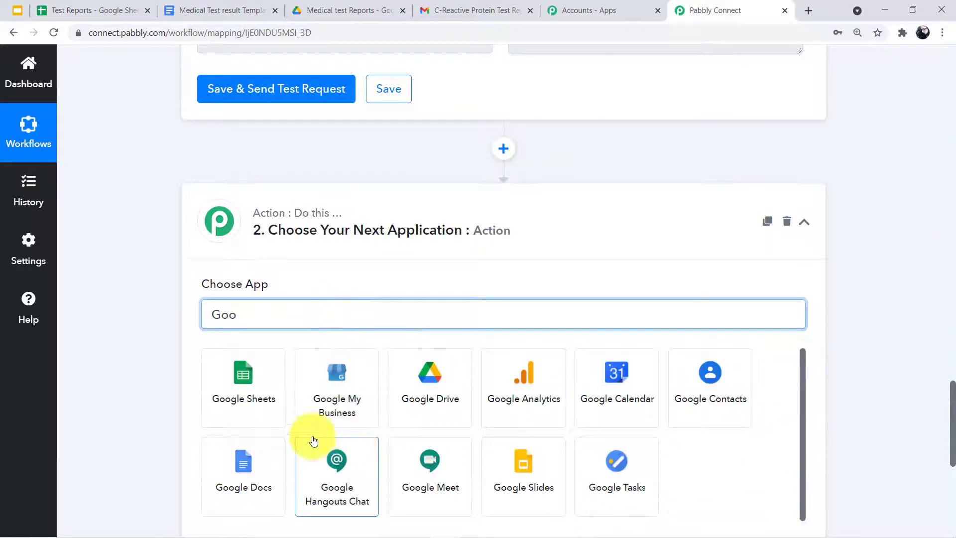
click(261, 466)
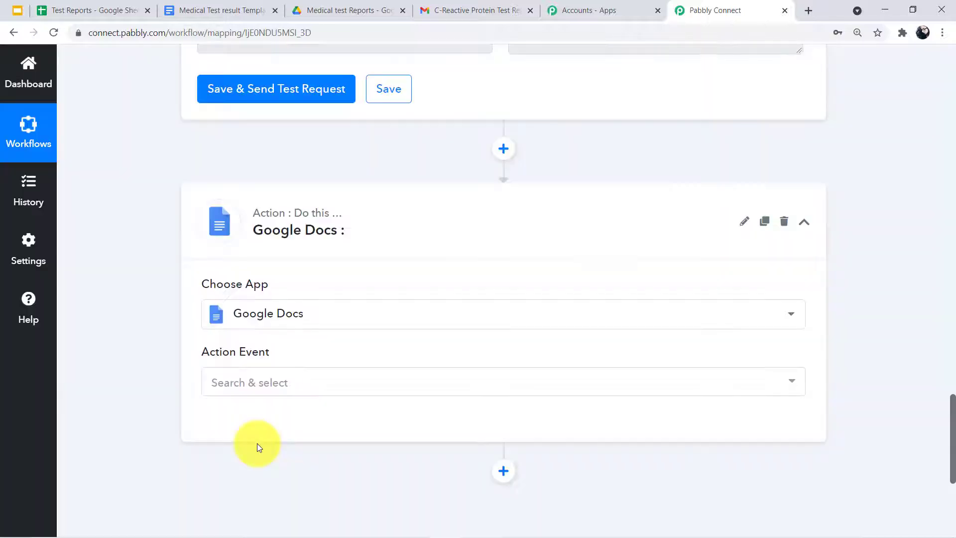
click(218, 389)
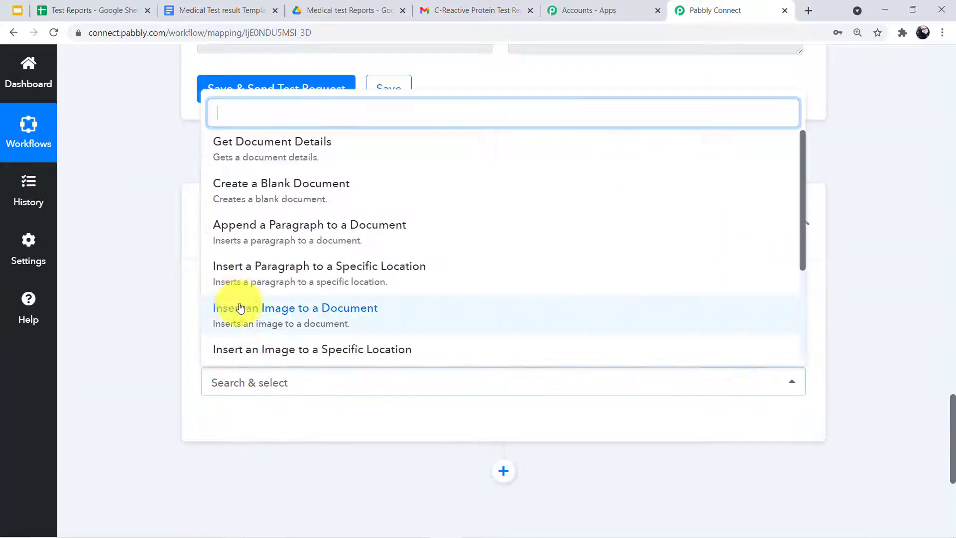
scroll(238, 329, down, 1)
scroll(238, 329, down, 3)
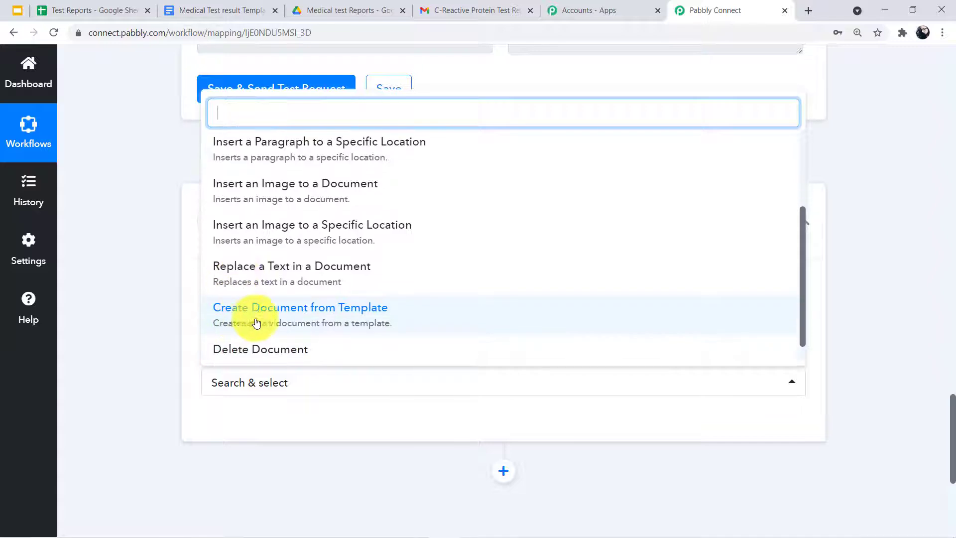
click(352, 312)
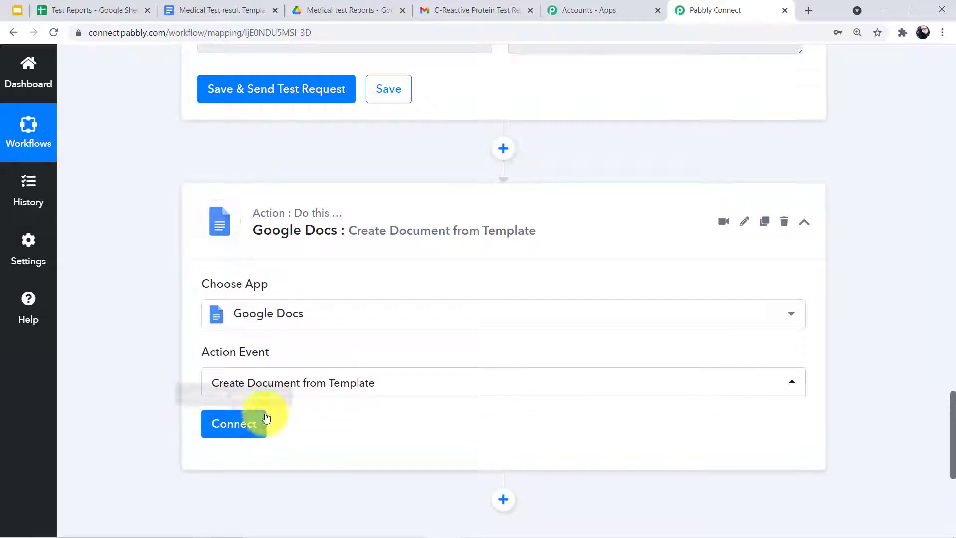
Add a new Google Docs connection by signing in with a Google account and granting Drive access
click(231, 426)
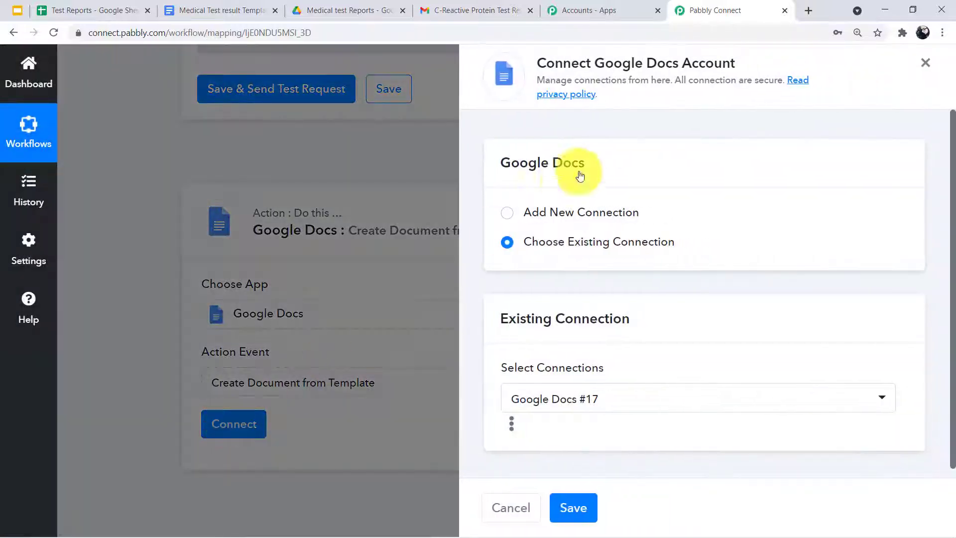
click(511, 217)
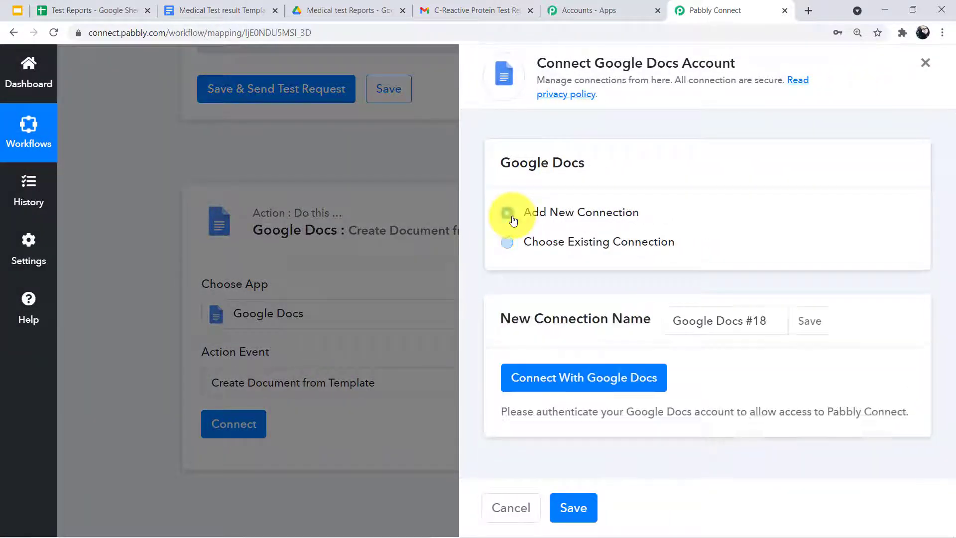
click(544, 391)
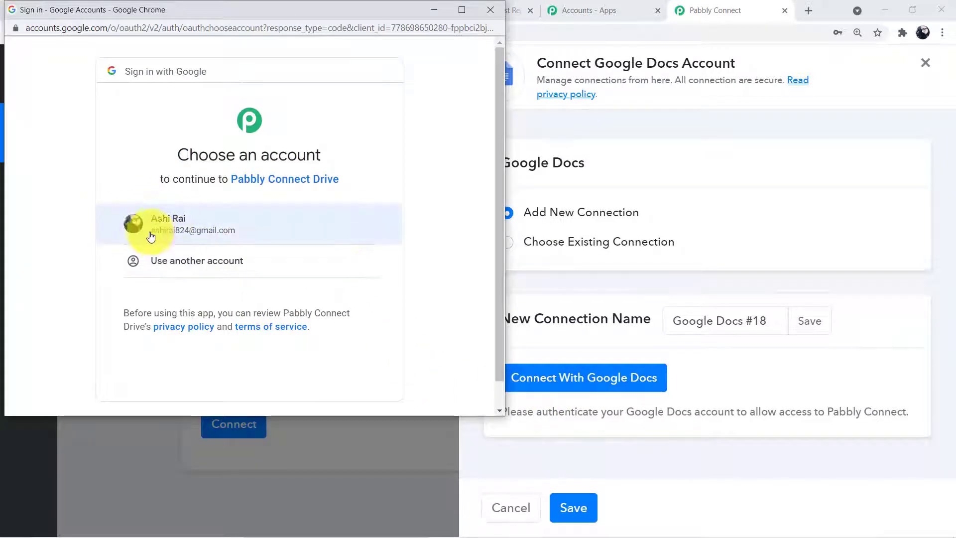
click(172, 240)
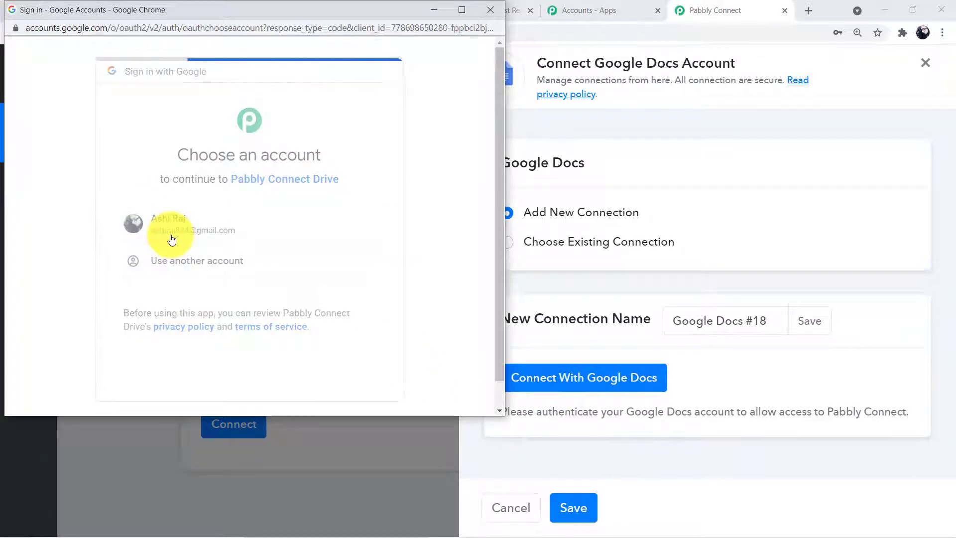
scroll(197, 224, down, 3)
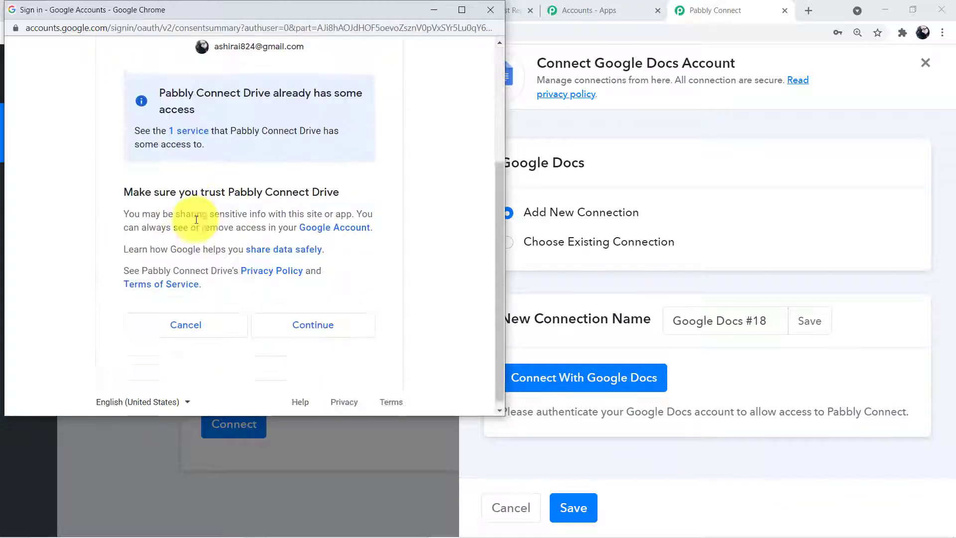
click(291, 323)
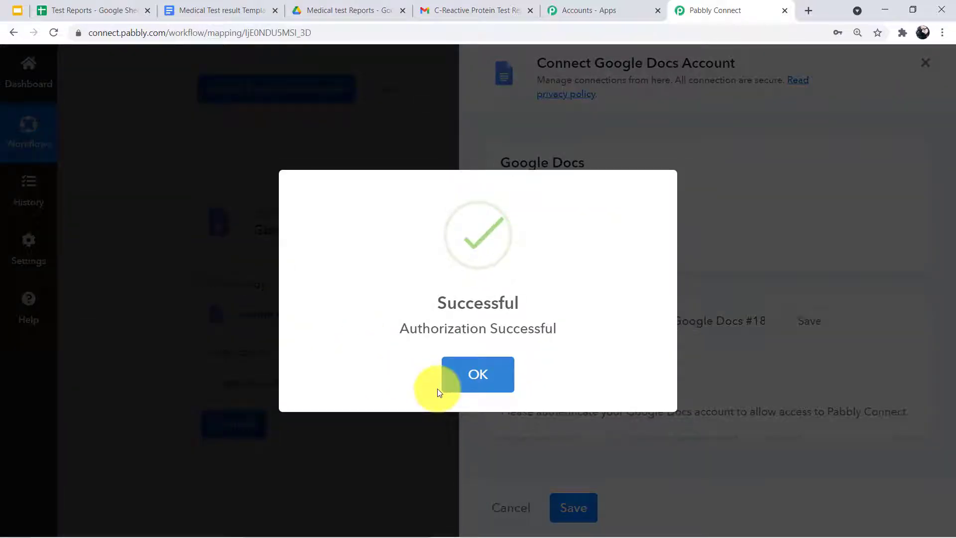
click(469, 381)
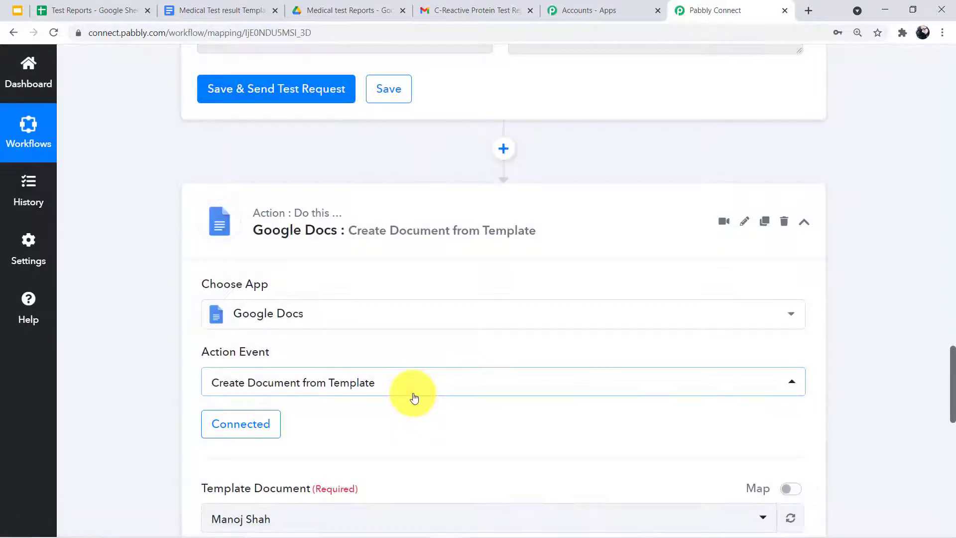
Browse the template document list and review the Medical Test result Template document
scroll(405, 398, down, 5)
scroll(369, 397, down, 4)
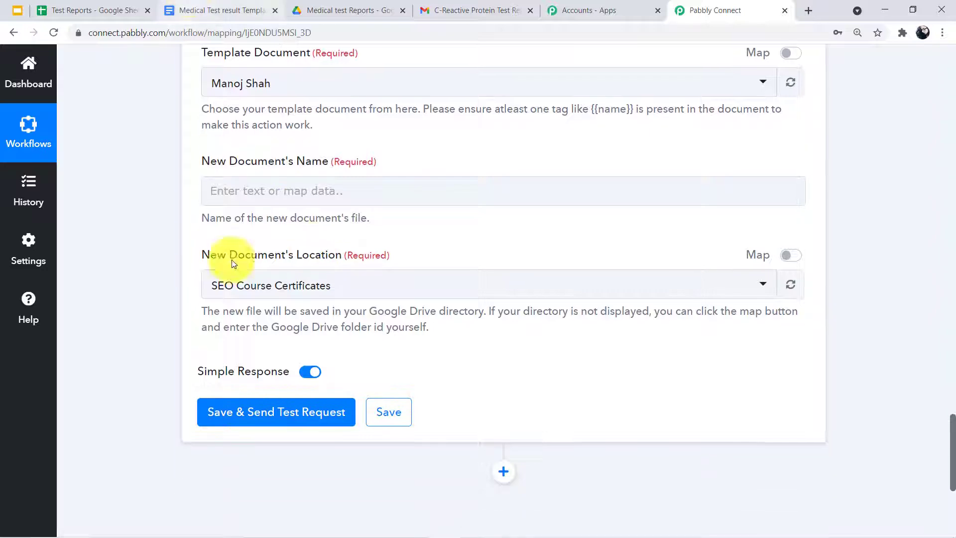
scroll(314, 404, up, 5)
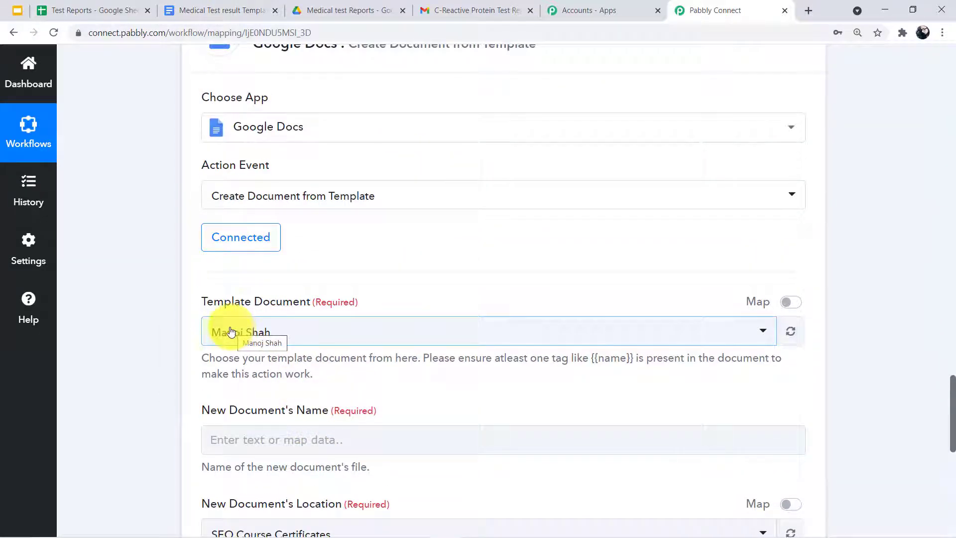
click(277, 334)
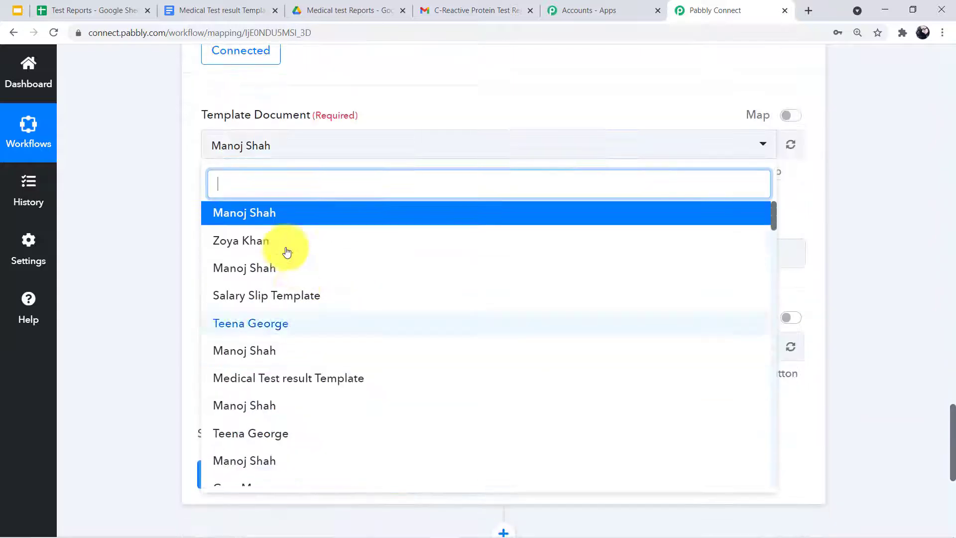
scroll(283, 235, up, 4)
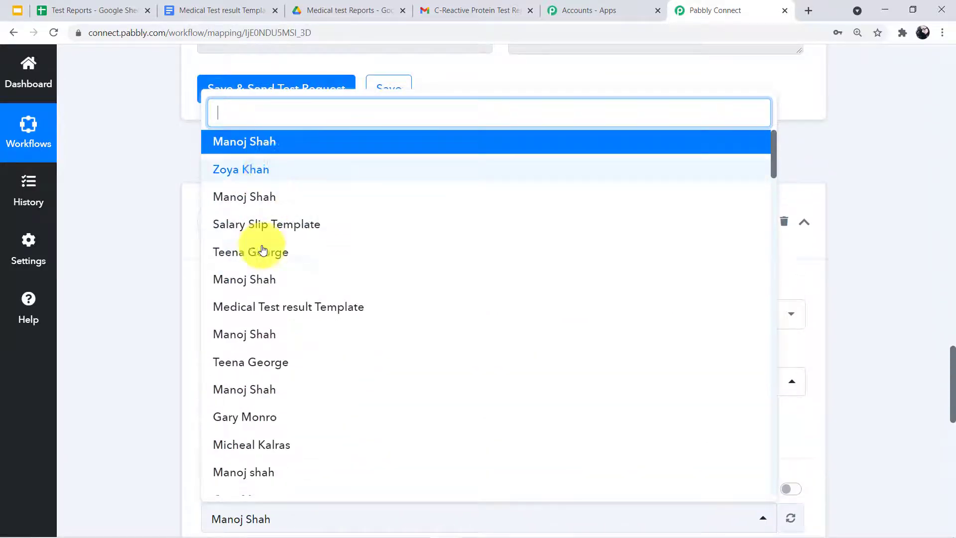
scroll(260, 249, down, 5)
scroll(259, 300, down, 3)
click(164, 318)
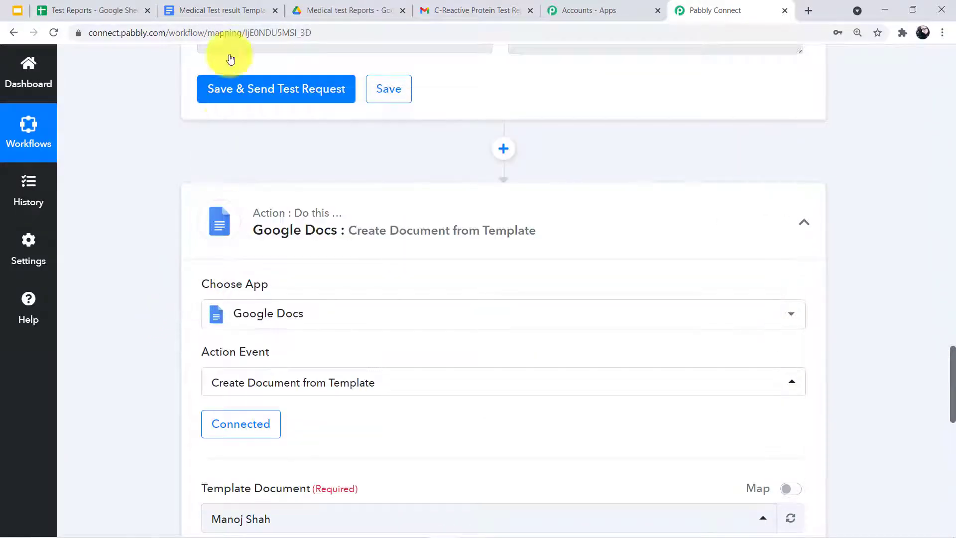
click(245, 6)
scroll(280, 176, down, 2)
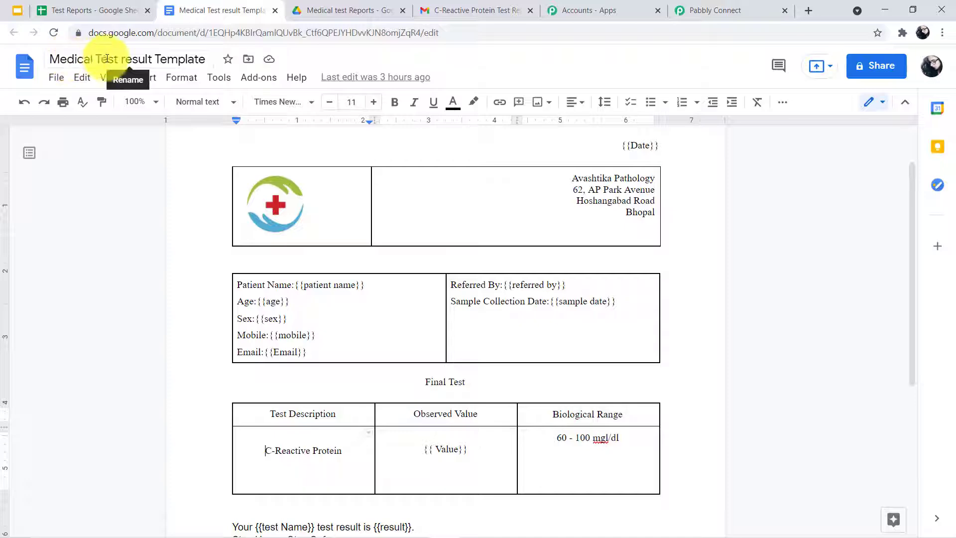
click(770, 5)
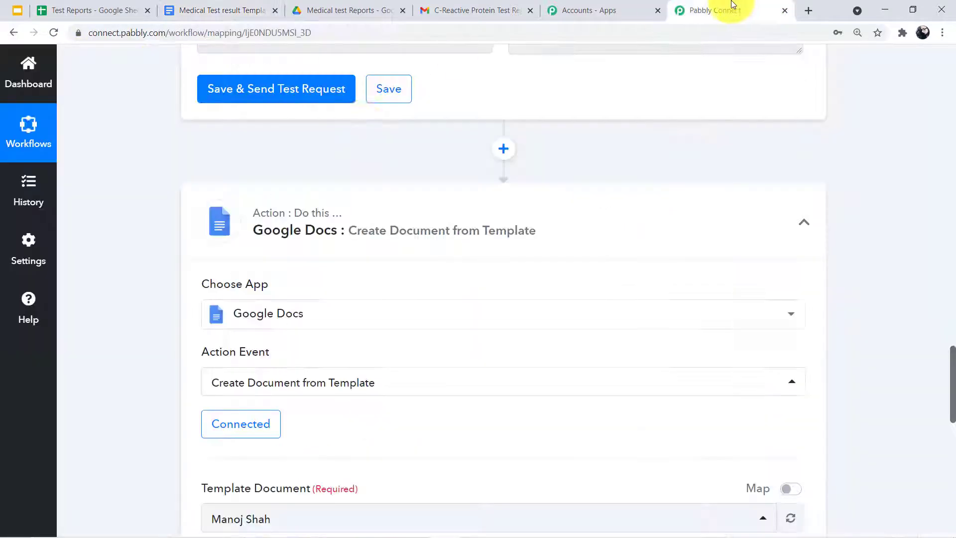
Search 'med' and select Medical Test result Template as the Template Document
scroll(233, 279, down, 5)
click(233, 284)
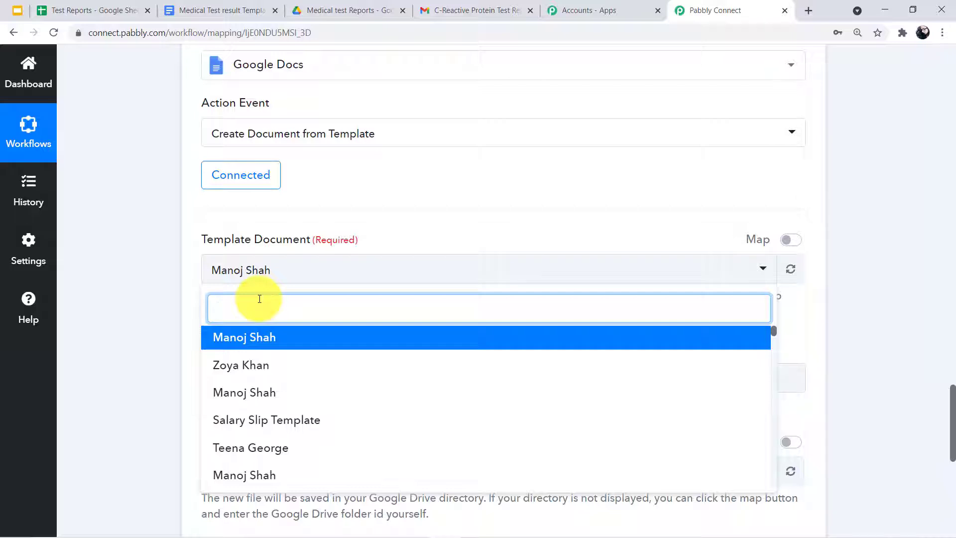
text(med)
click(356, 346)
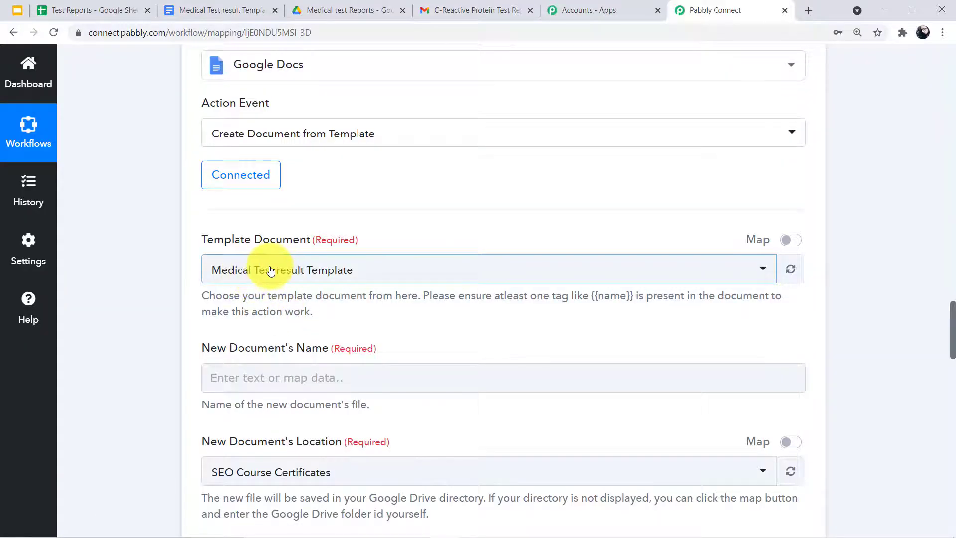
Map New Document's Name to the Google Sheets row's Patient Name field
scroll(251, 271, down, 1)
scroll(224, 288, down, 1)
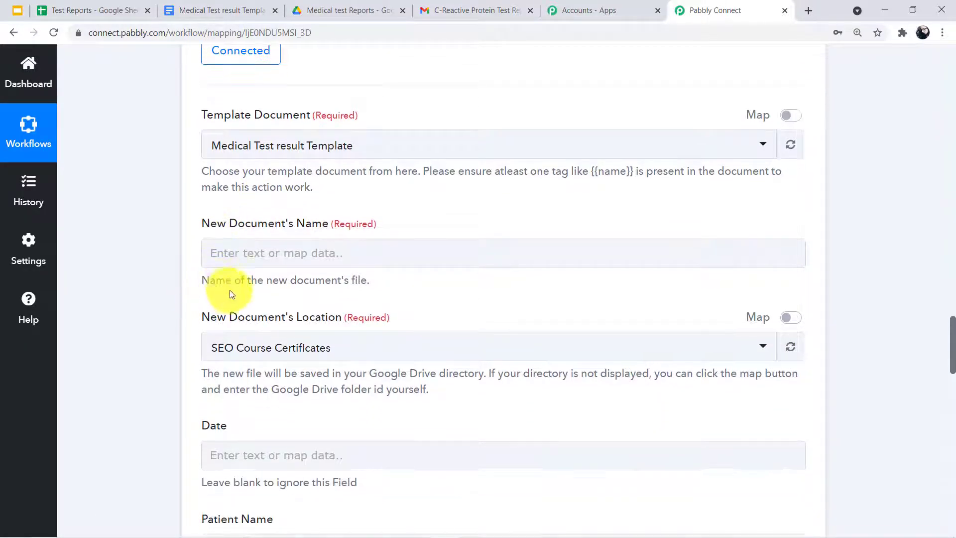
click(271, 264)
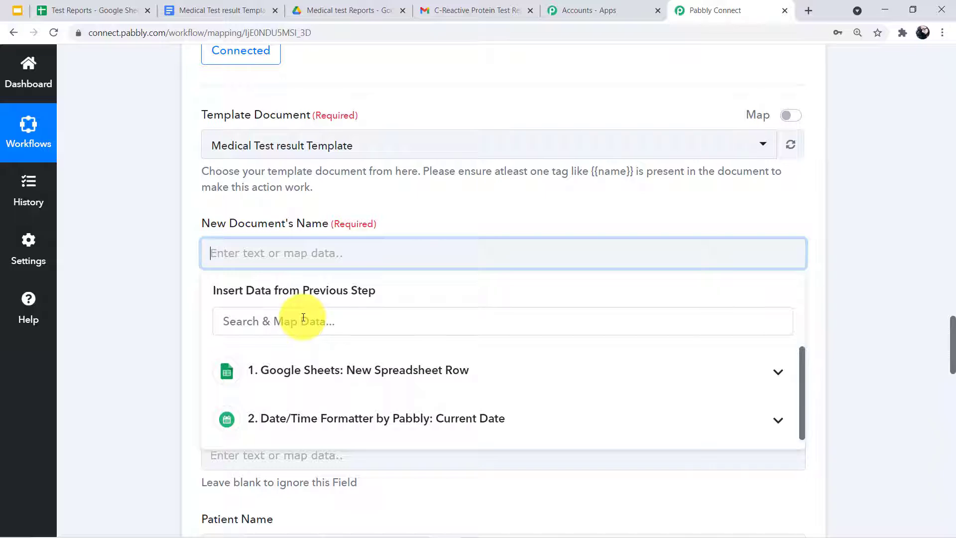
click(343, 362)
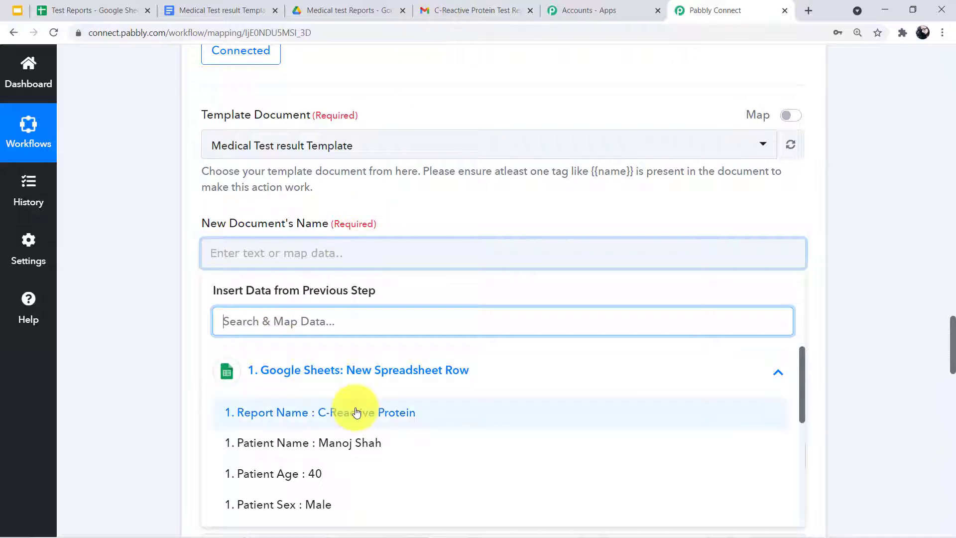
click(348, 444)
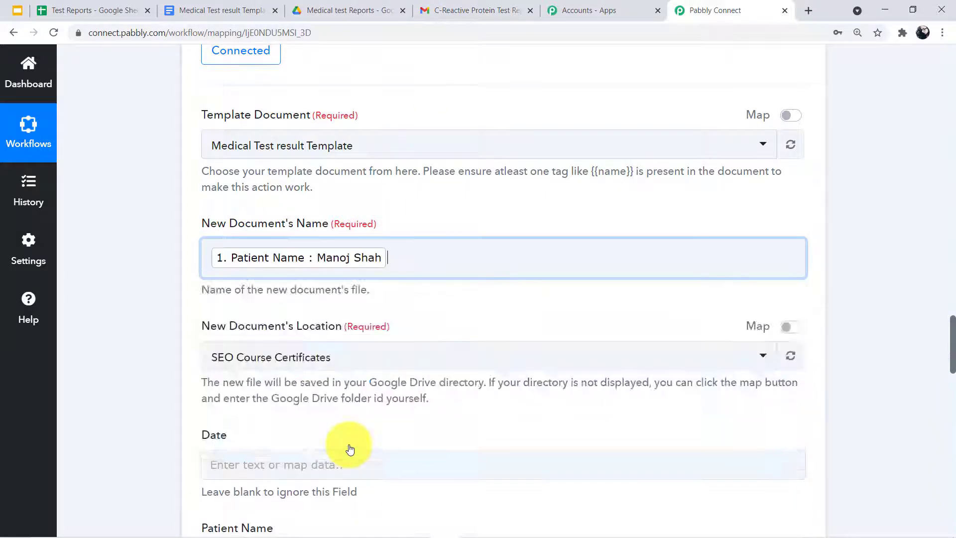
click(165, 321)
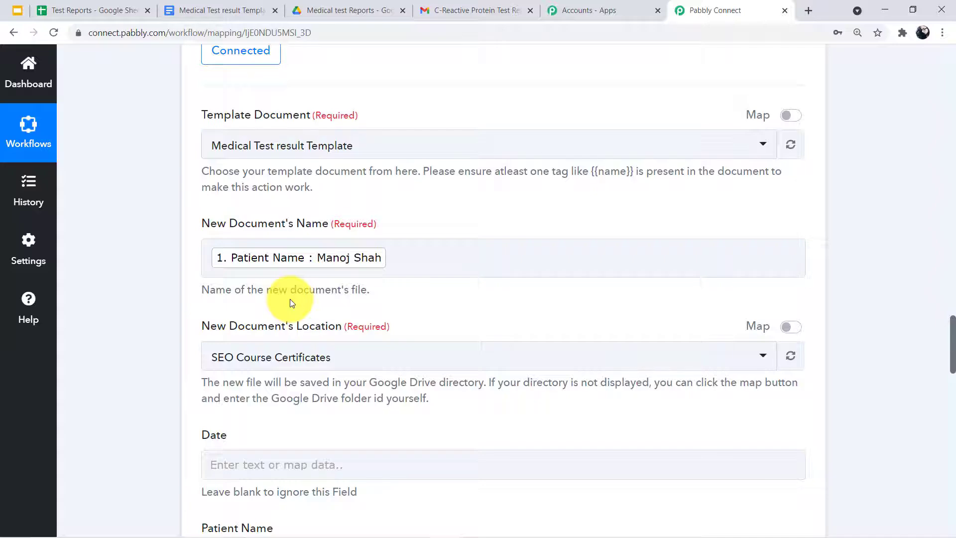
scroll(362, 308, up, 13)
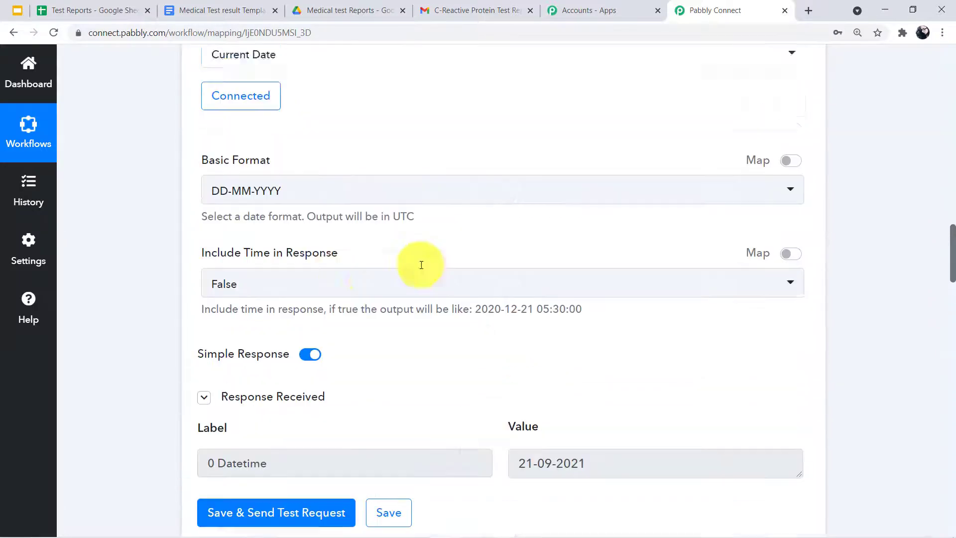
scroll(421, 265, up, 11)
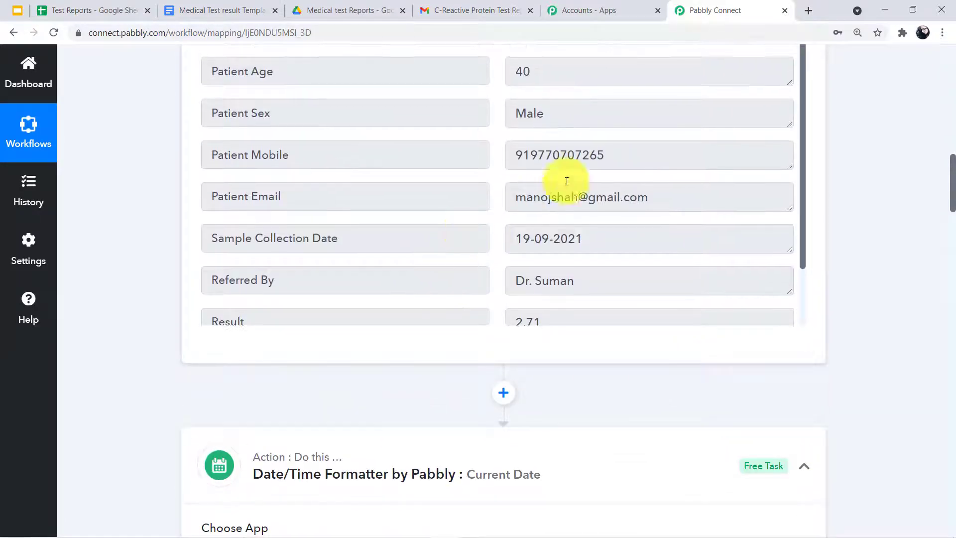
scroll(518, 199, up, 6)
scroll(523, 224, up, 5)
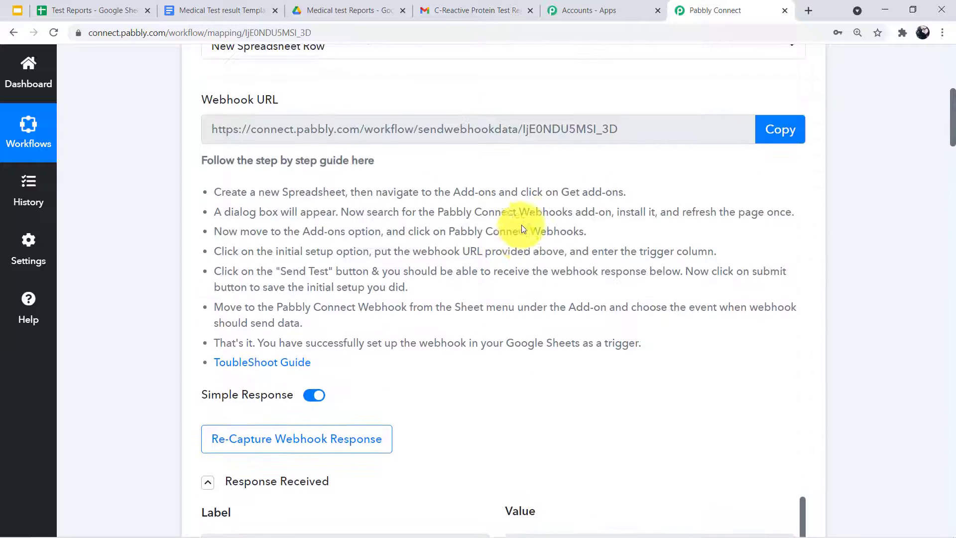
scroll(517, 229, down, 7)
scroll(497, 286, down, 2)
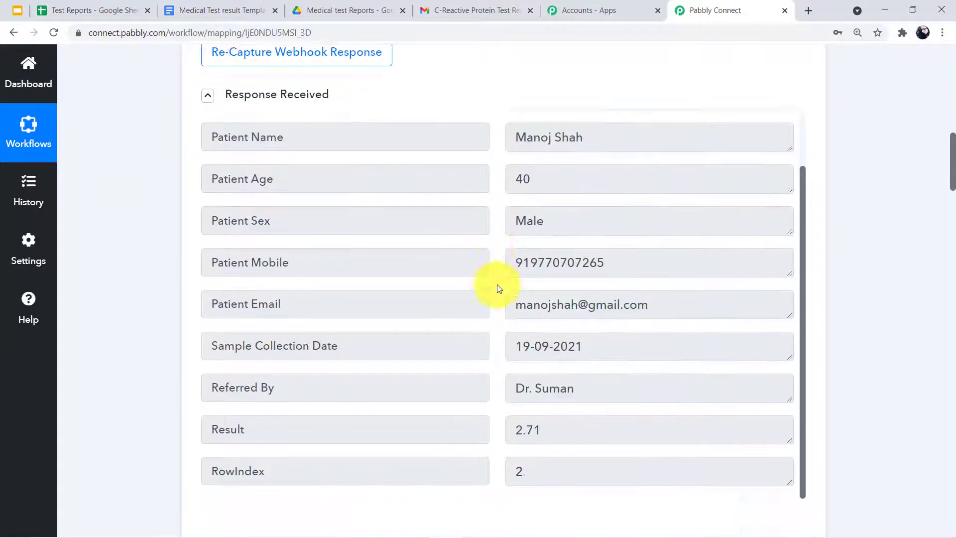
scroll(497, 289, down, 20)
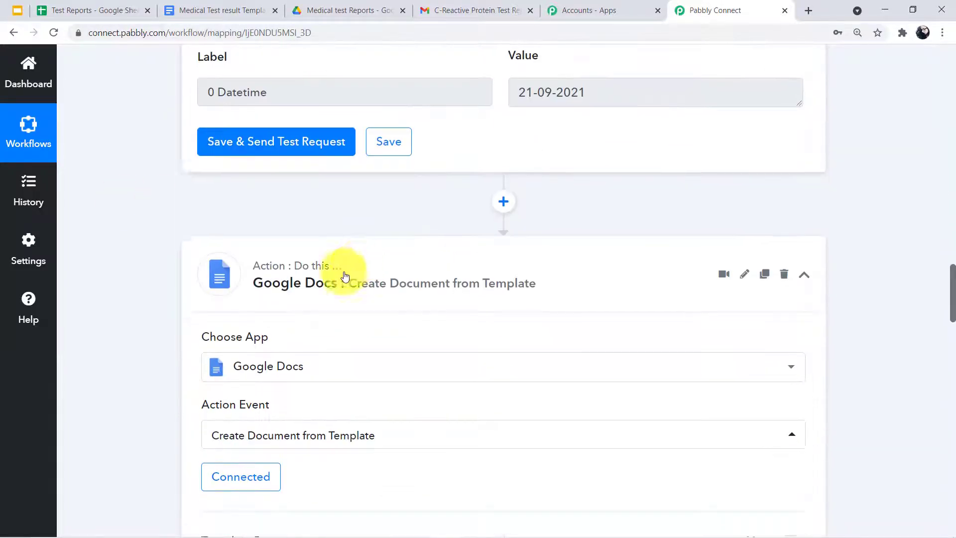
scroll(344, 276, down, 11)
scroll(261, 299, down, 1)
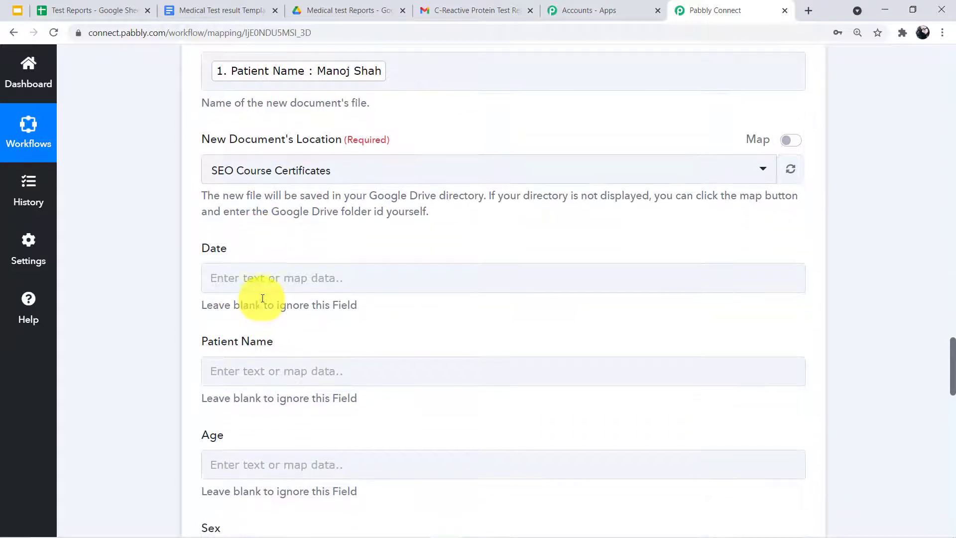
click(271, 277)
click(341, 405)
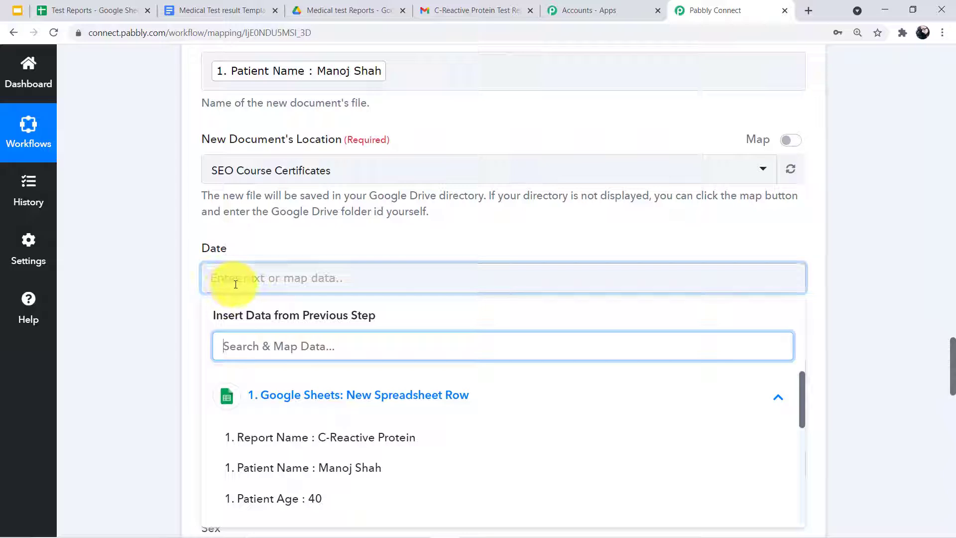
click(305, 251)
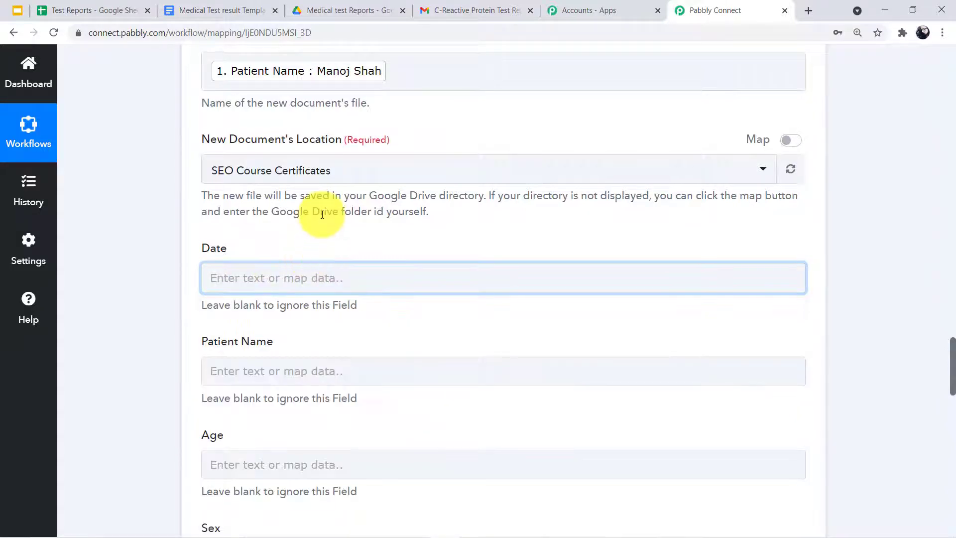
scroll(327, 209, up, 3)
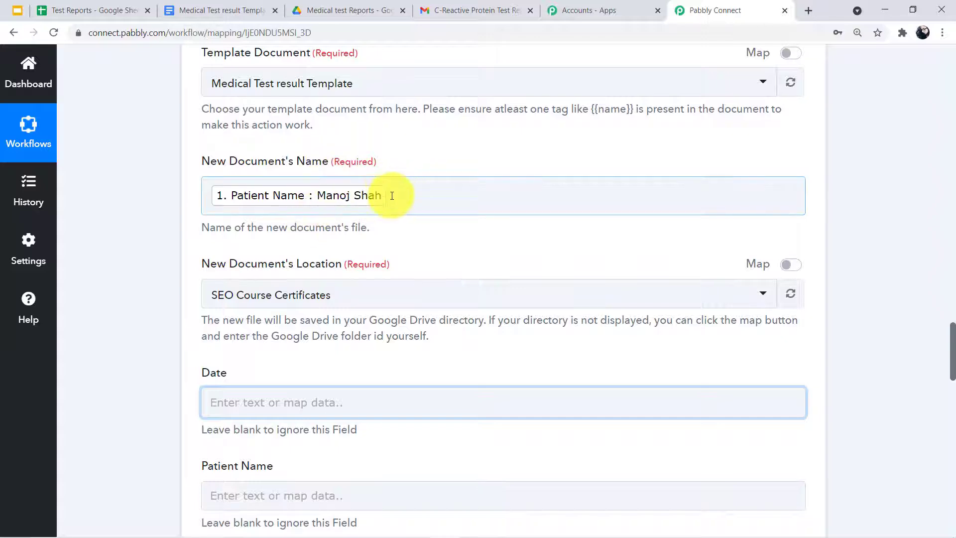
scroll(181, 233, down, 2)
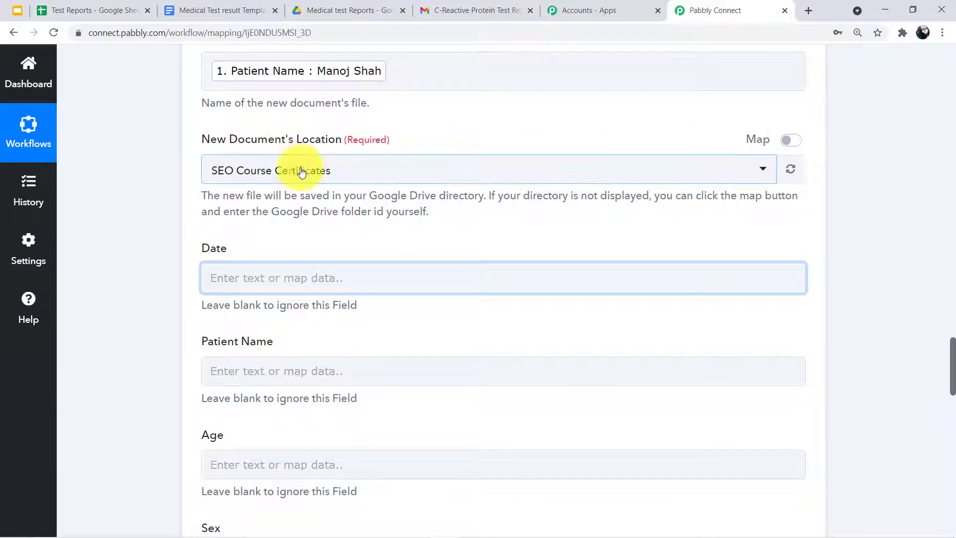
Check the Drive folder, then set New Document's Location to Medical test Reports
click(356, 7)
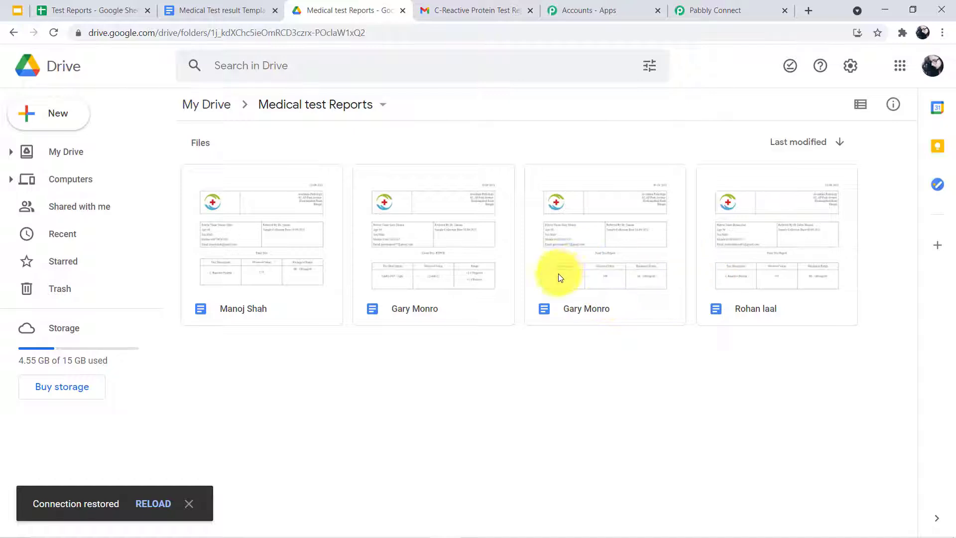
click(697, 5)
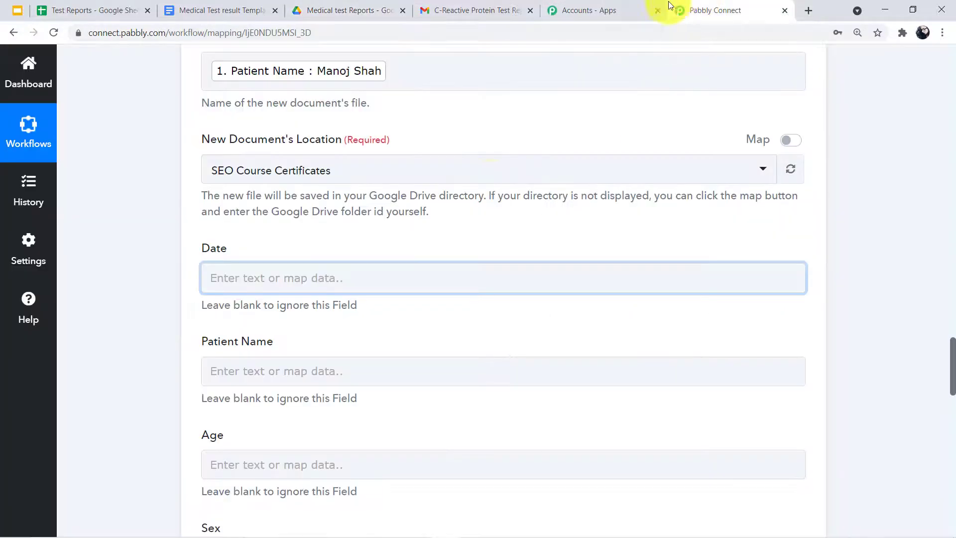
click(338, 182)
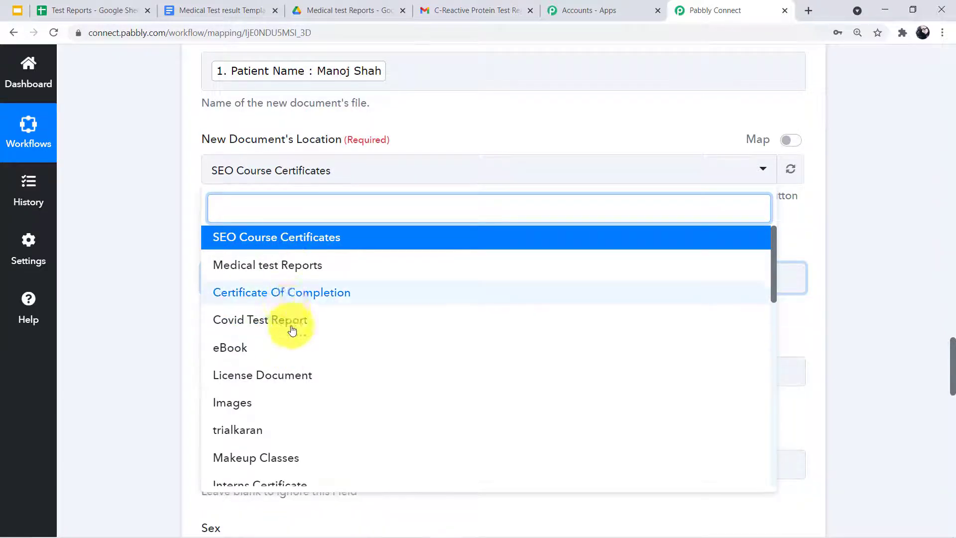
scroll(292, 330, down, 4)
scroll(273, 412, up, 4)
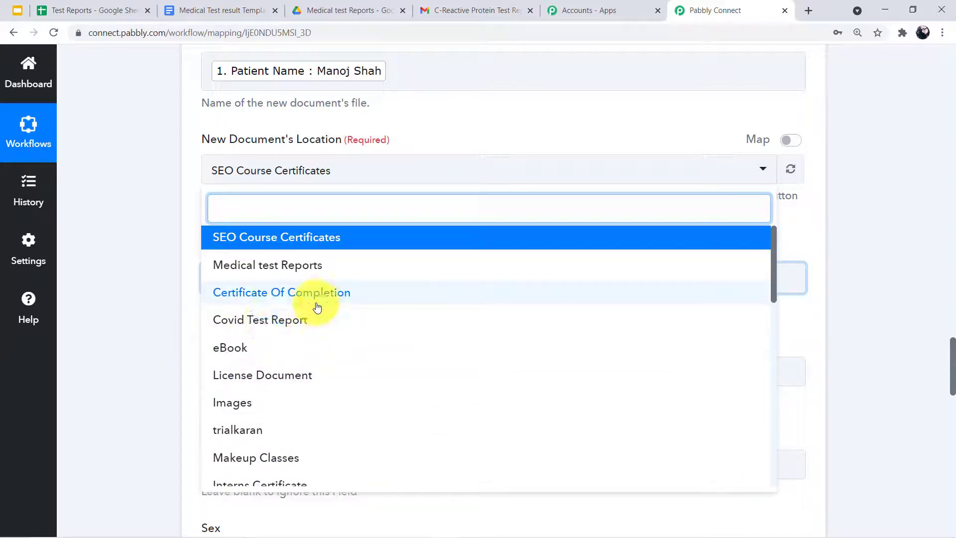
click(273, 265)
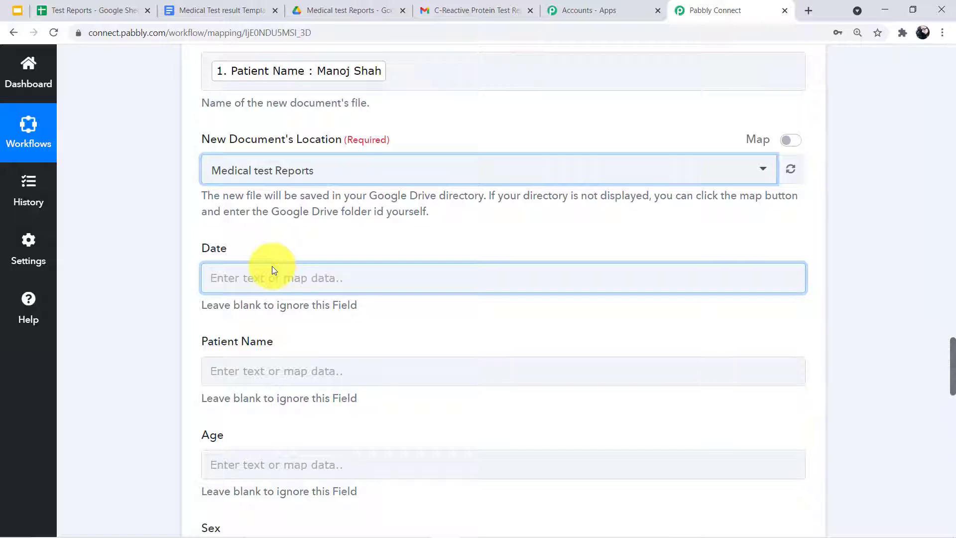
Map the template's Date field to the current date step's Datetime value
scroll(274, 194, down, 2)
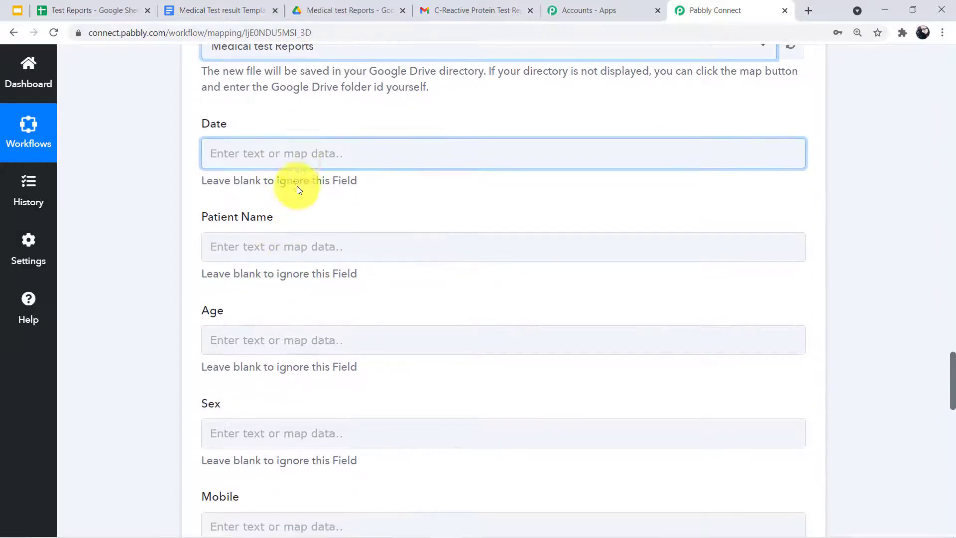
scroll(298, 189, down, 1)
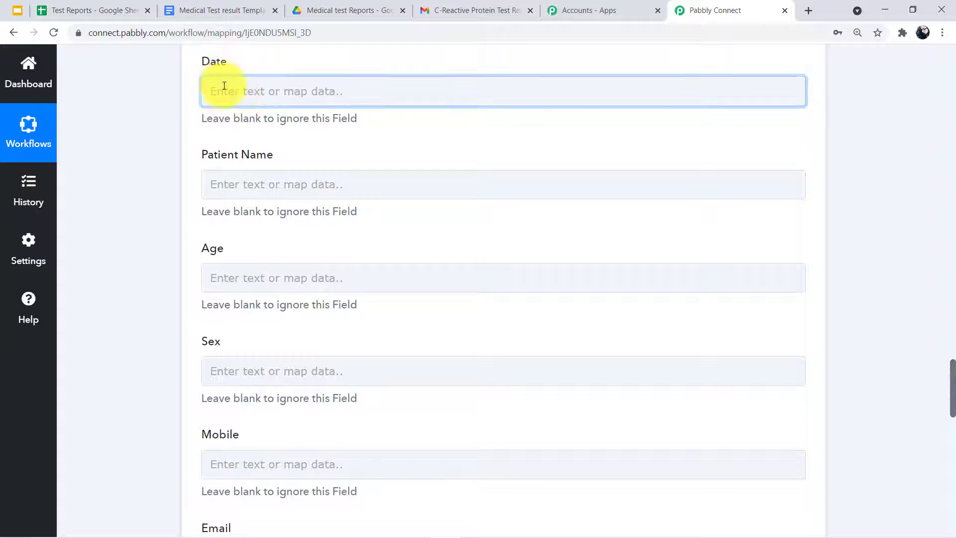
click(227, 95)
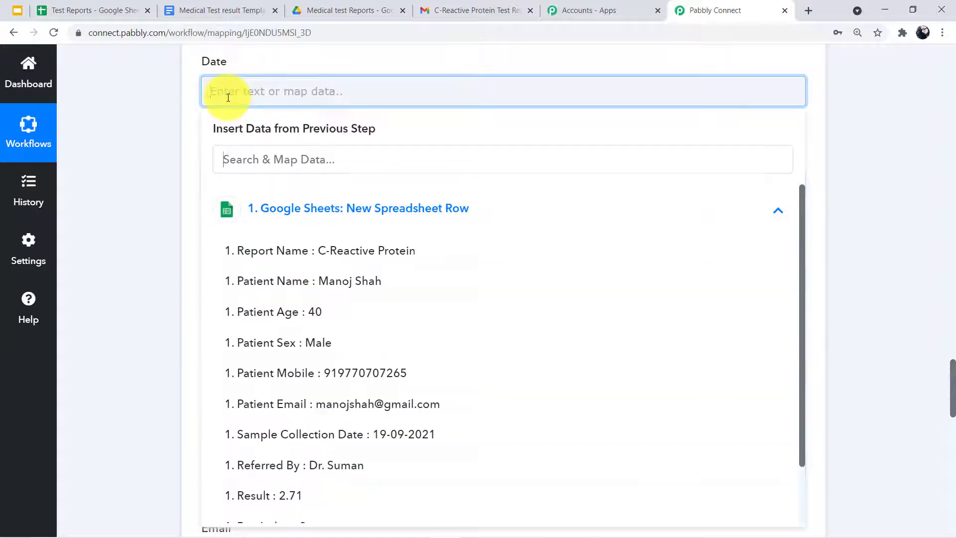
click(772, 218)
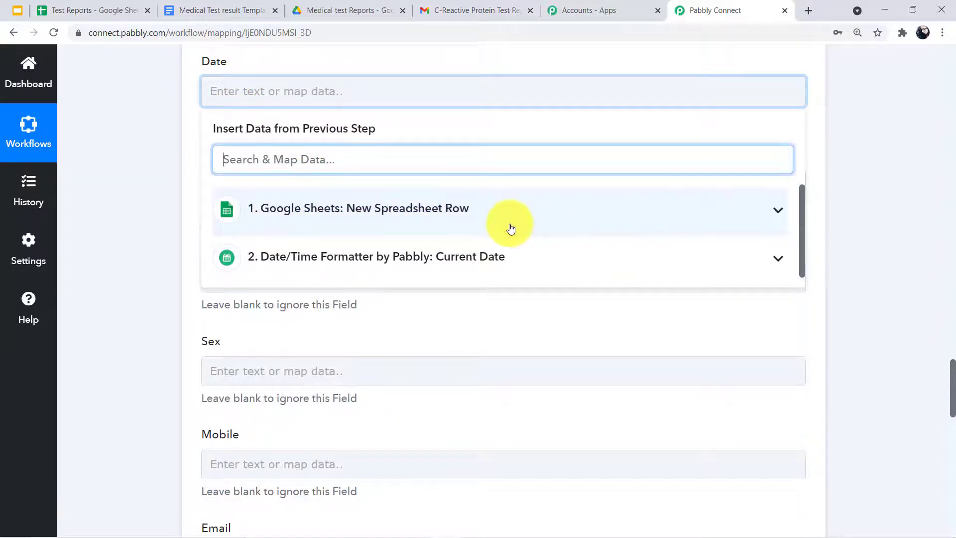
click(420, 258)
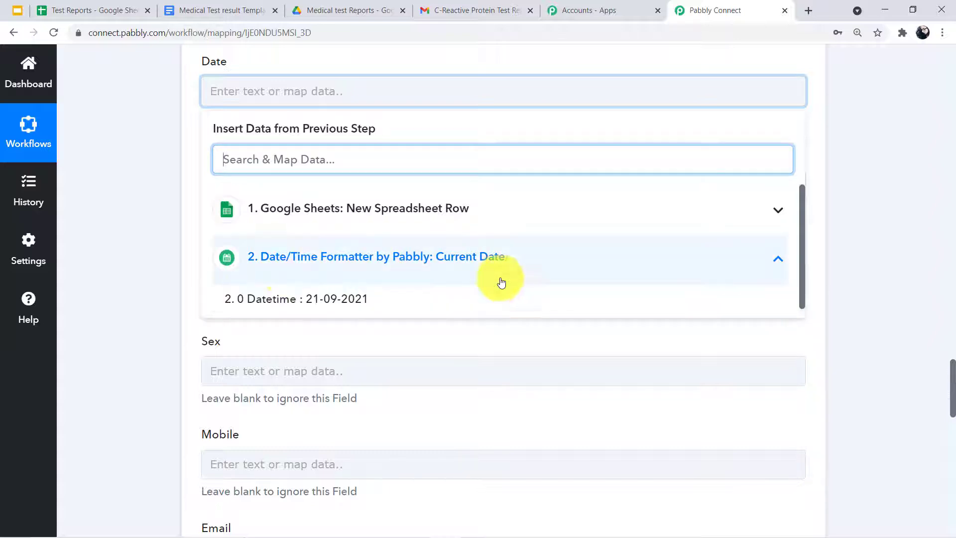
click(319, 299)
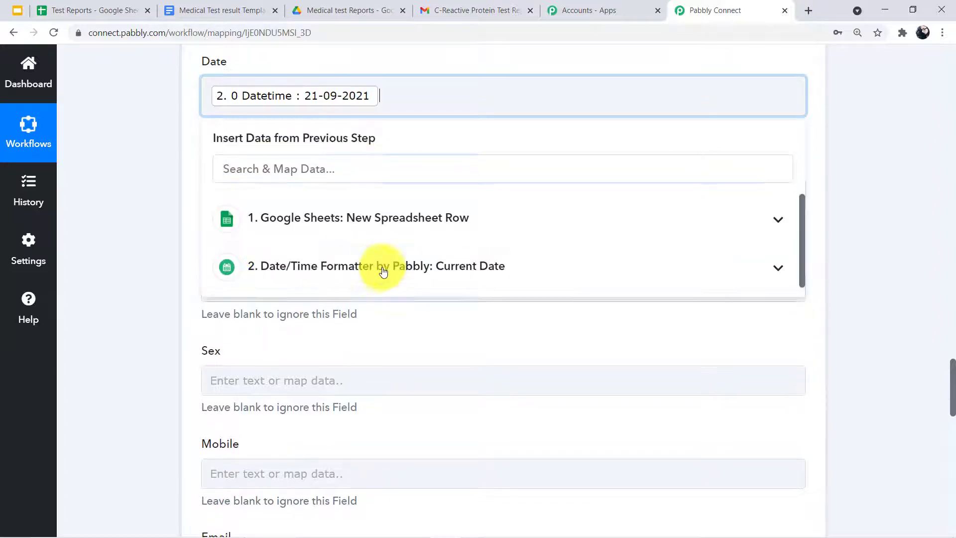
scroll(395, 241, up, 4)
click(315, 297)
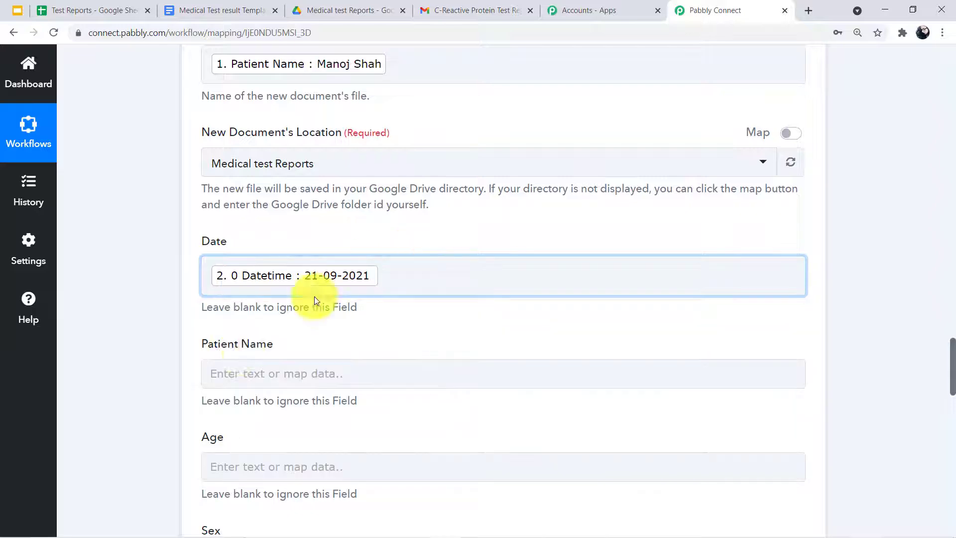
scroll(238, 349, down, 3)
Map the sheet row's Patient Name into the template's Patient Name field
click(263, 247)
scroll(284, 244, down, 3)
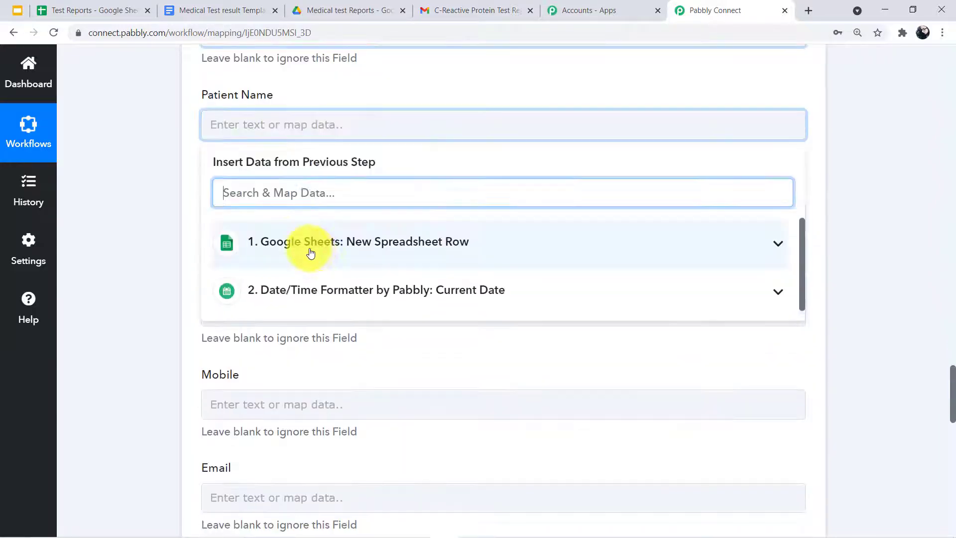
click(313, 244)
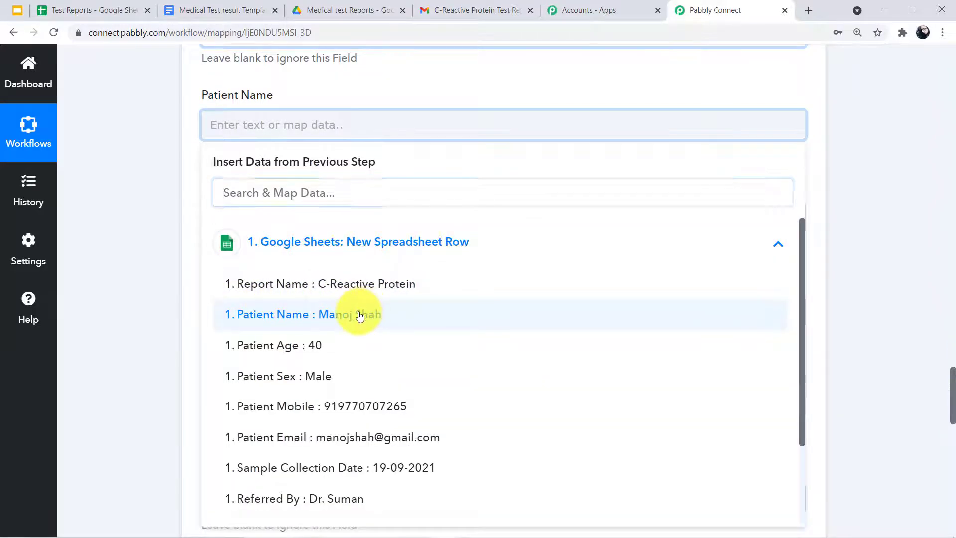
click(365, 312)
click(135, 306)
scroll(291, 182, up, 1)
scroll(292, 183, up, 20)
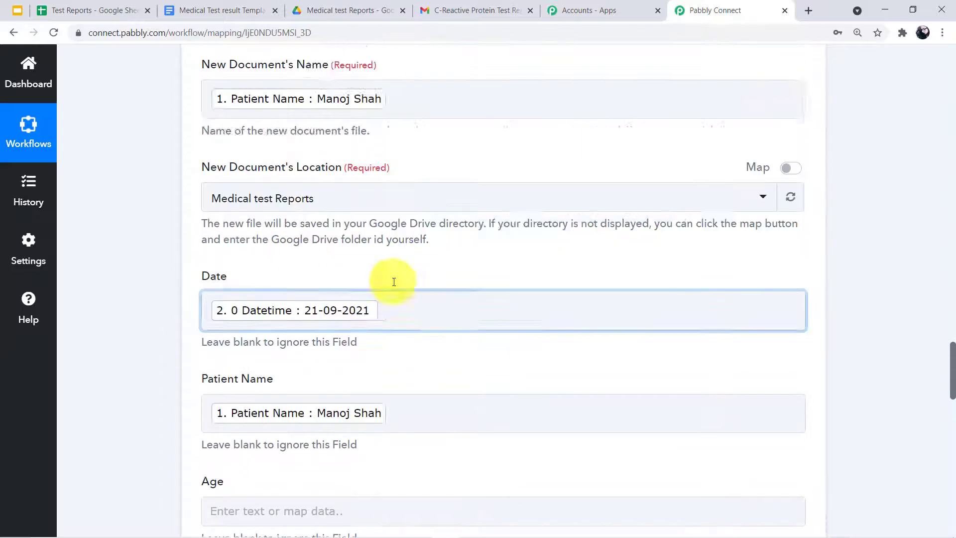
scroll(481, 207, up, 5)
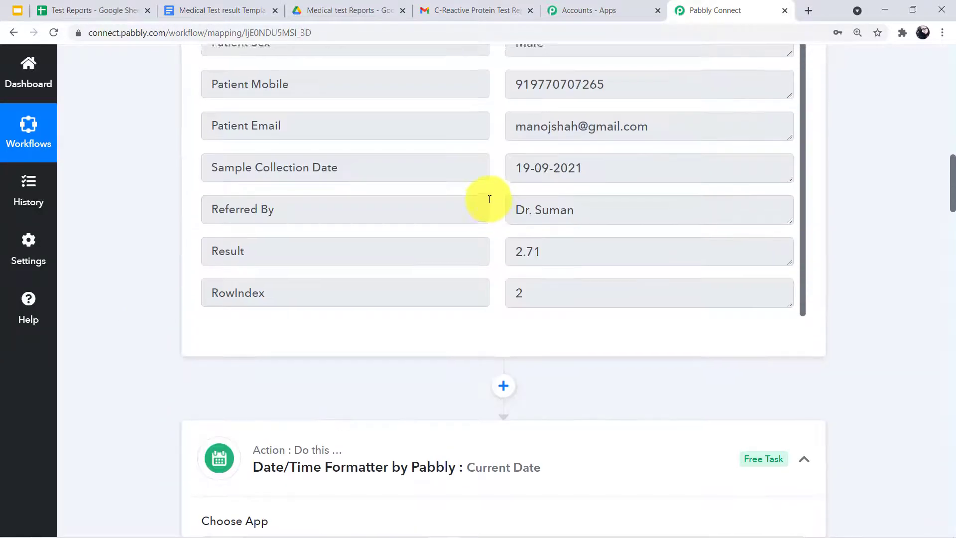
scroll(514, 151, up, 4)
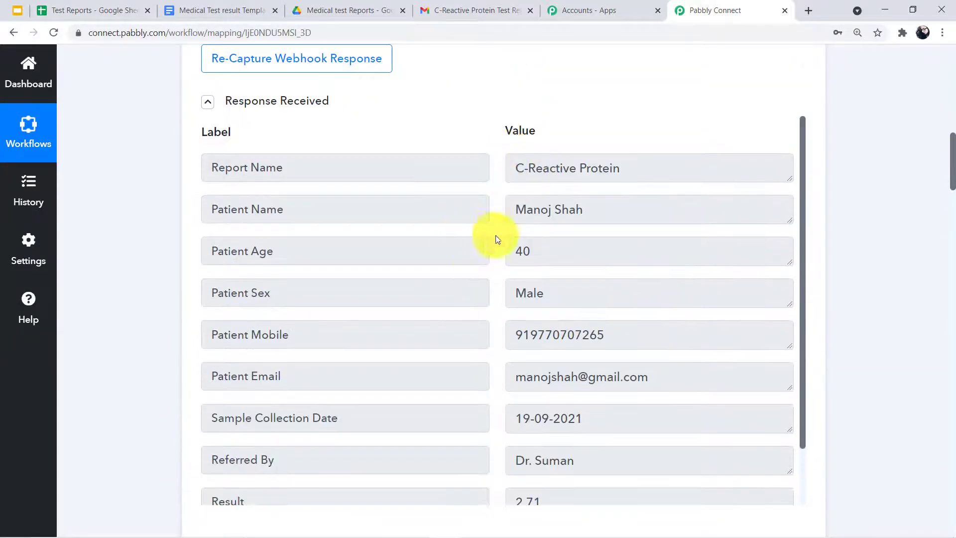
scroll(535, 303, down, 15)
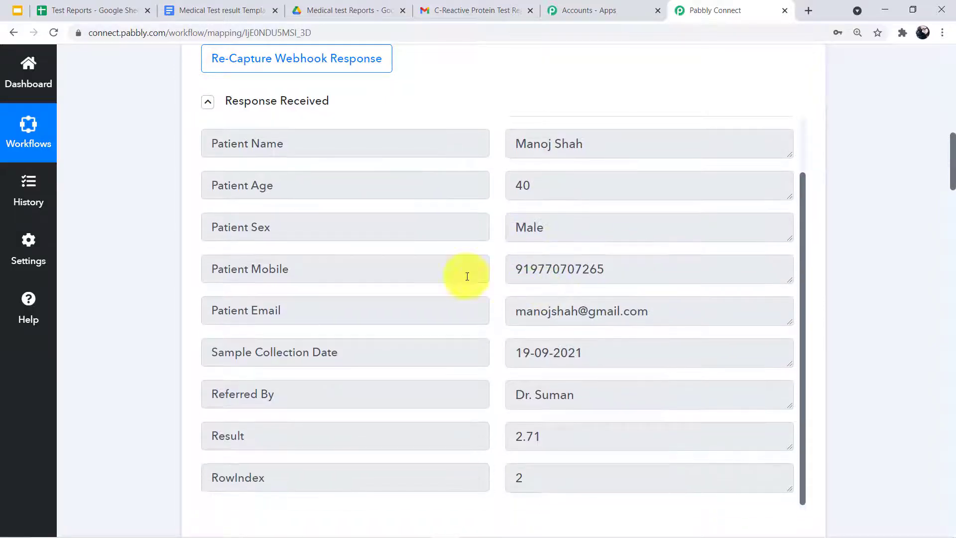
scroll(324, 133, down, 20)
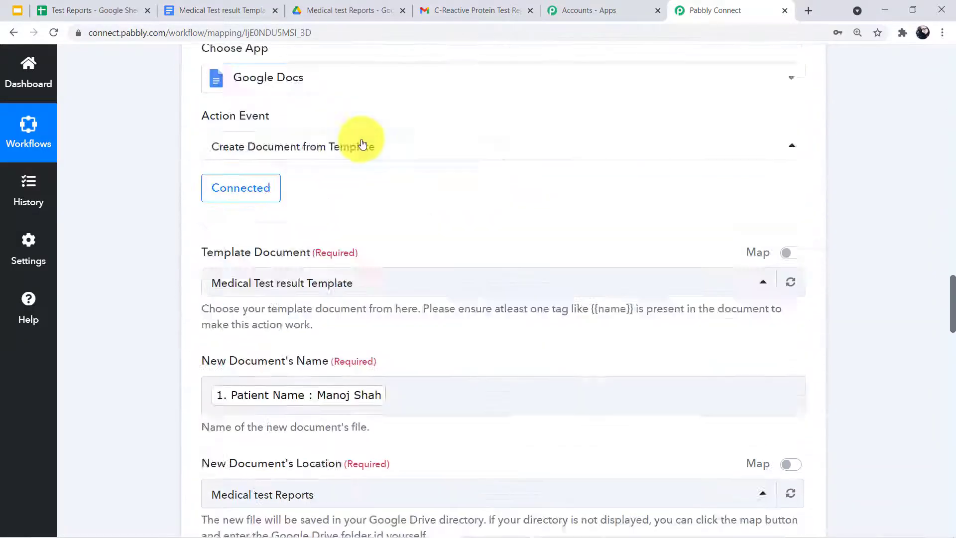
scroll(264, 141, up, 5)
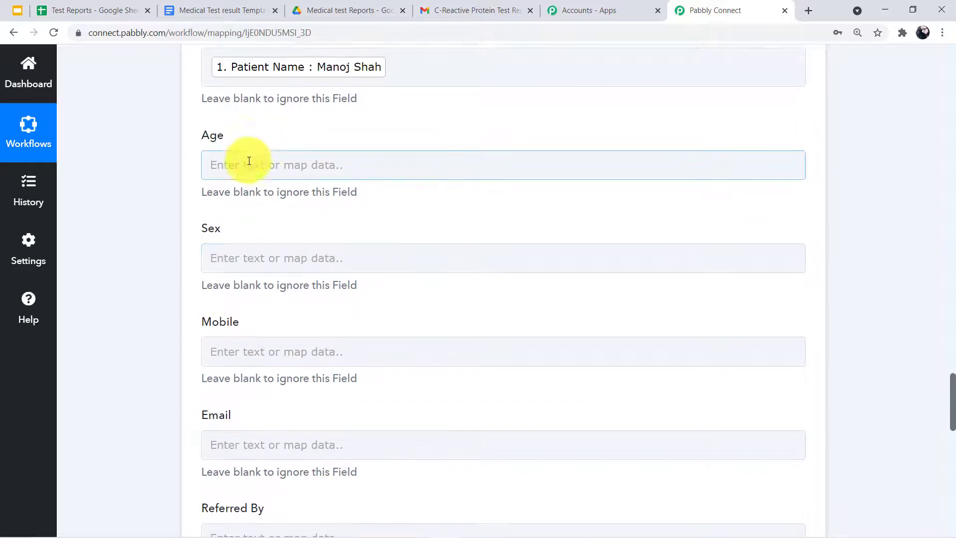
scroll(242, 188, down, 3)
Map Patient Age into Age and Patient Sex into Sex
click(259, 165)
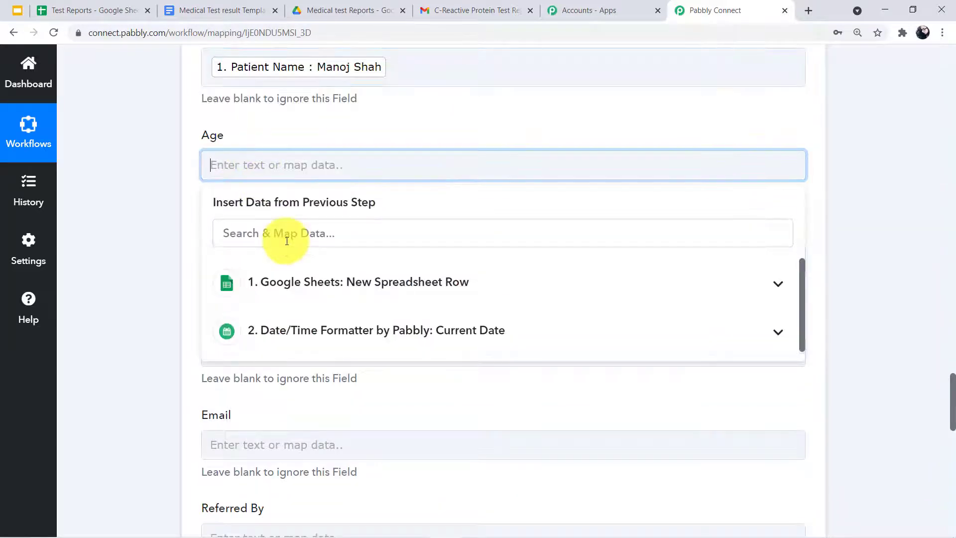
click(341, 279)
click(308, 388)
click(145, 305)
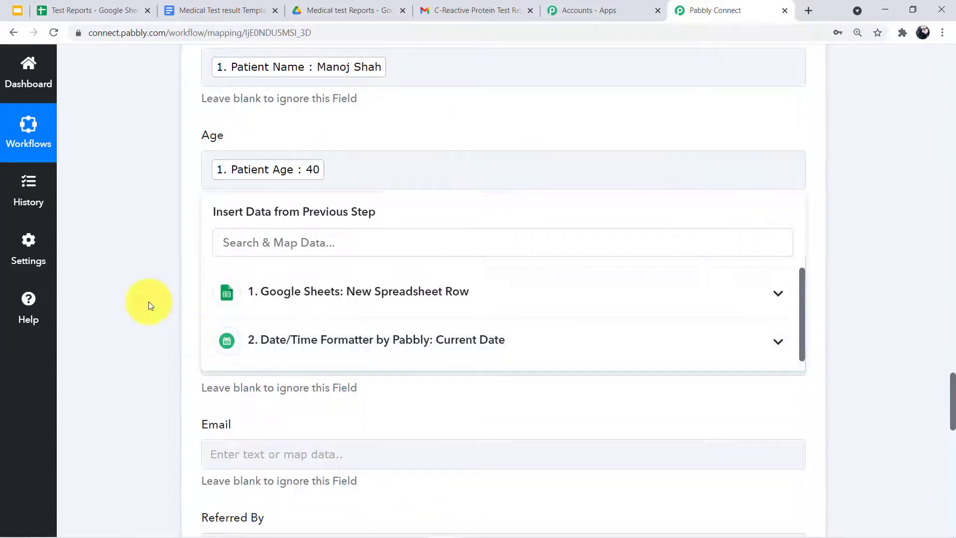
scroll(334, 199, down, 3)
click(305, 142)
click(324, 262)
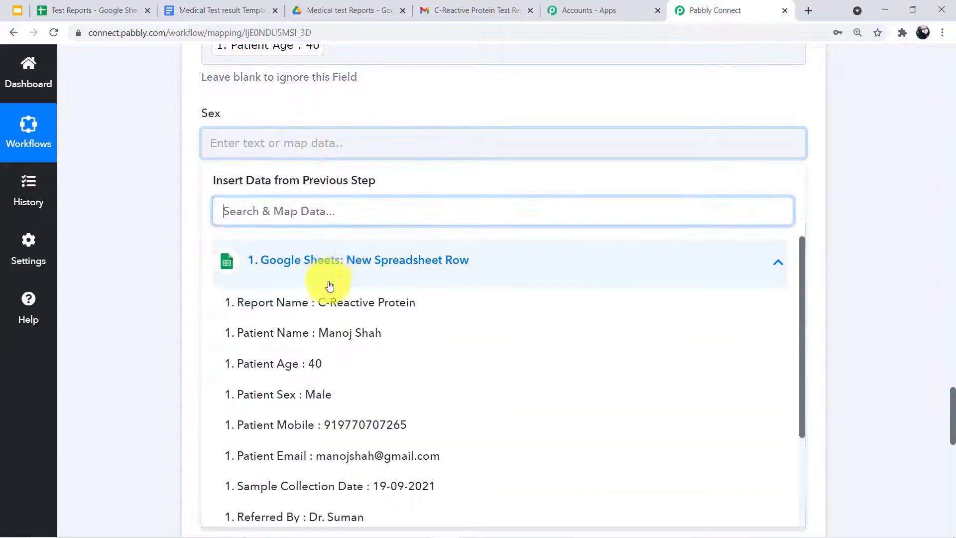
scroll(324, 309, down, 1)
click(320, 330)
click(149, 239)
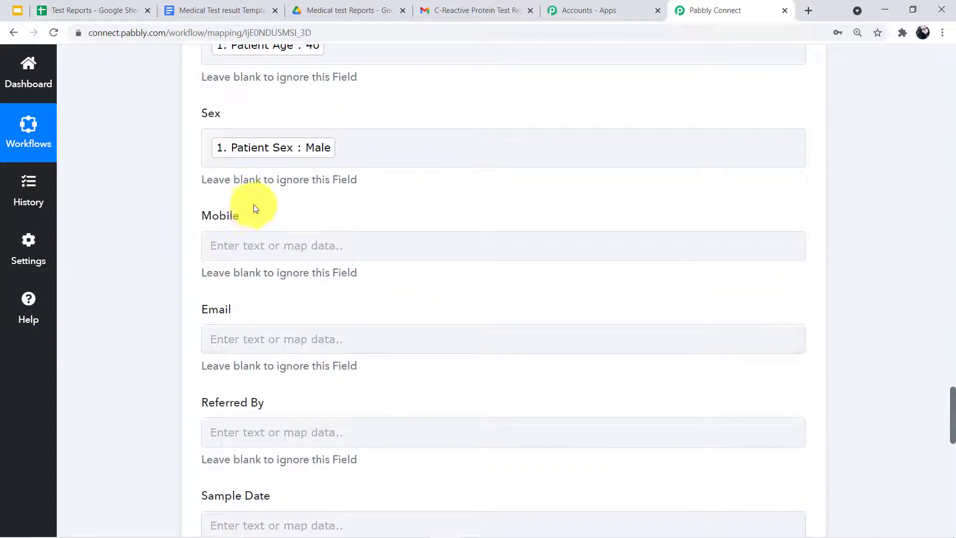
scroll(253, 204, down, 3)
Map Patient Mobile into Mobile and the patient's email into Email
click(294, 65)
click(278, 177)
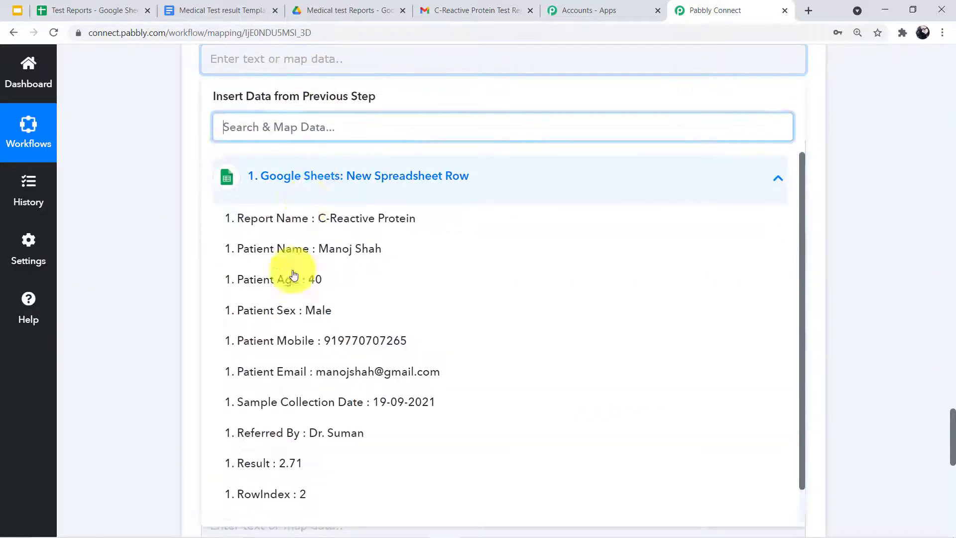
click(367, 345)
click(187, 304)
click(269, 160)
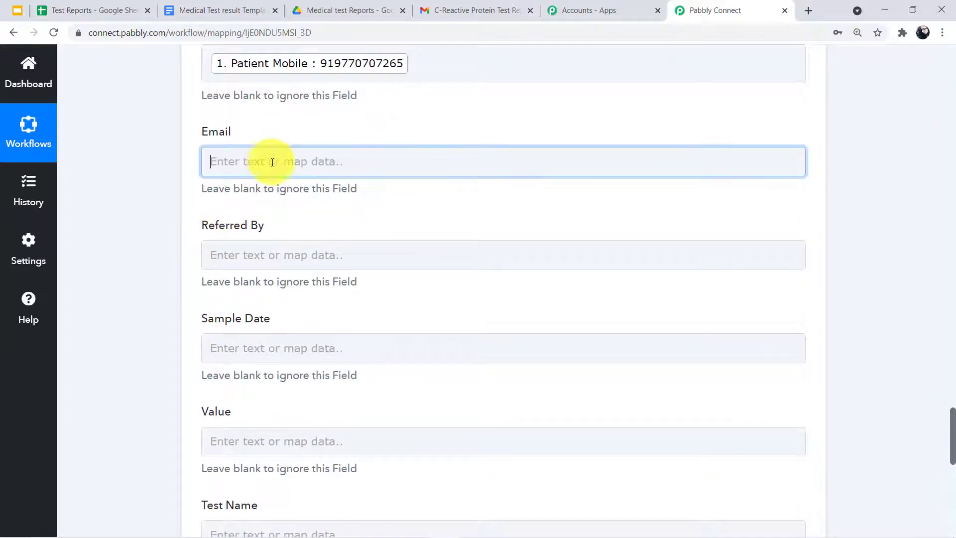
click(315, 279)
click(341, 473)
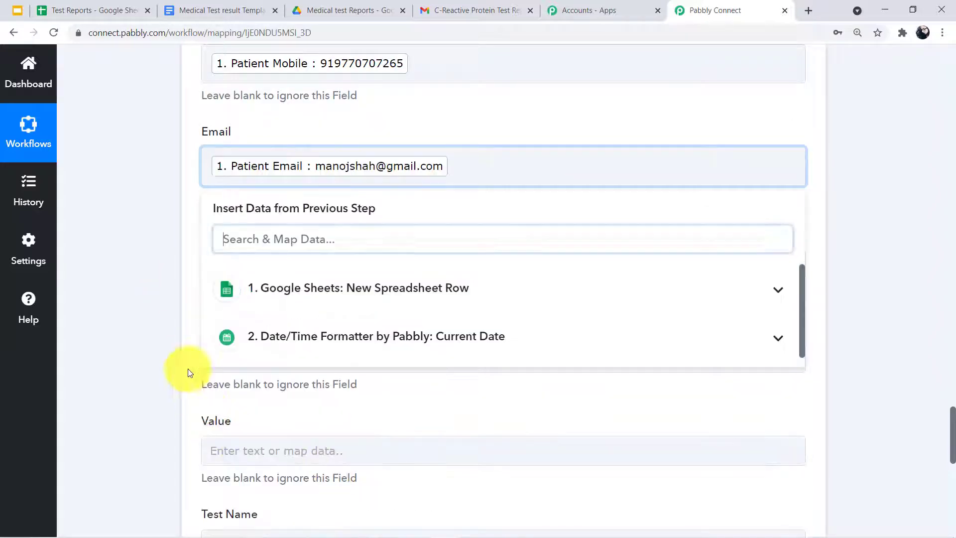
click(188, 366)
Map Referred By into Referred By and Sample Collection Date into Sample Date
click(290, 258)
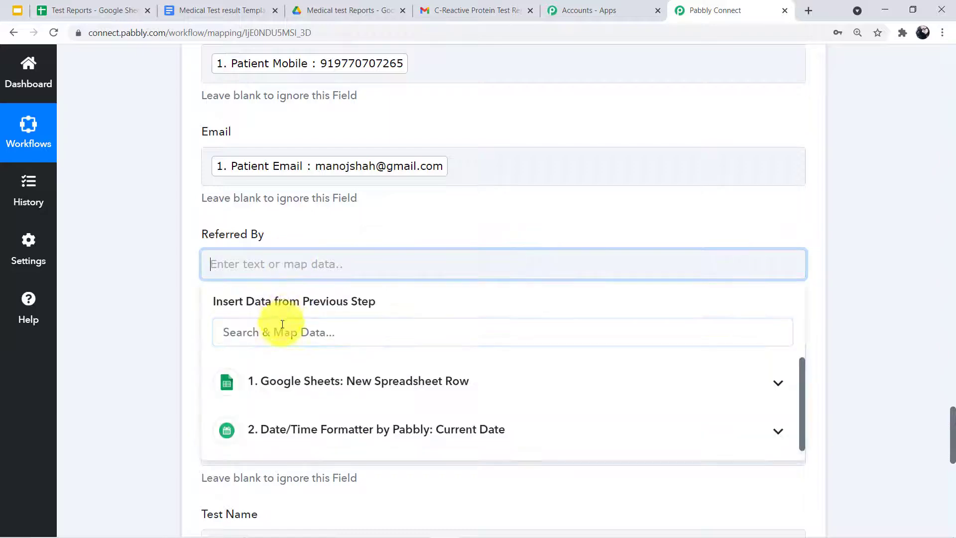
click(297, 381)
scroll(301, 399, down, 3)
click(298, 397)
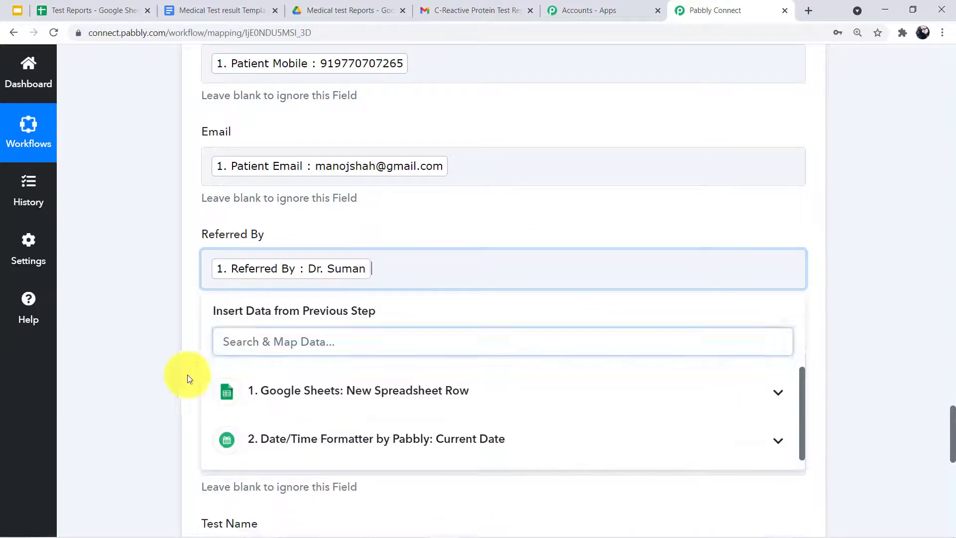
click(181, 378)
triple_click(239, 335)
scroll(249, 309, down, 2)
click(274, 234)
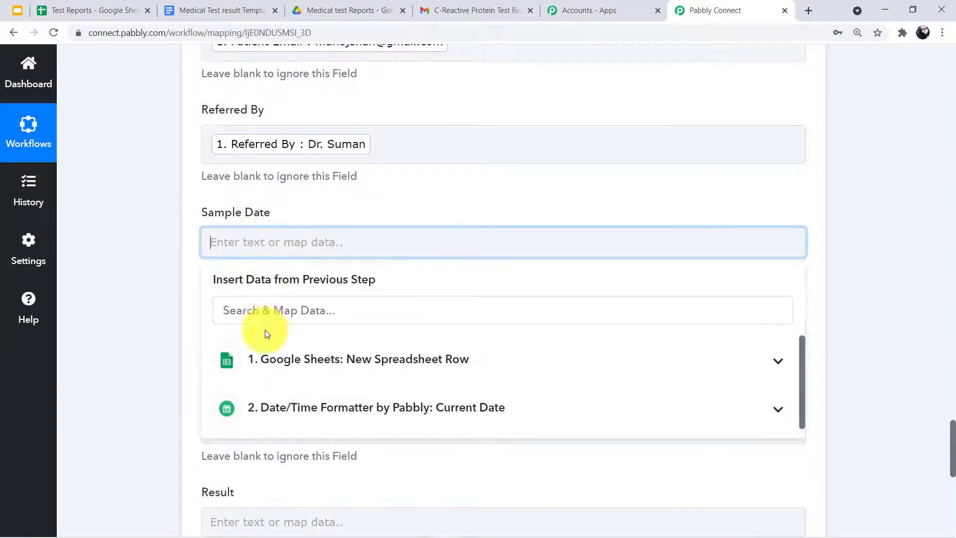
click(264, 360)
scroll(214, 433, down, 3)
click(342, 398)
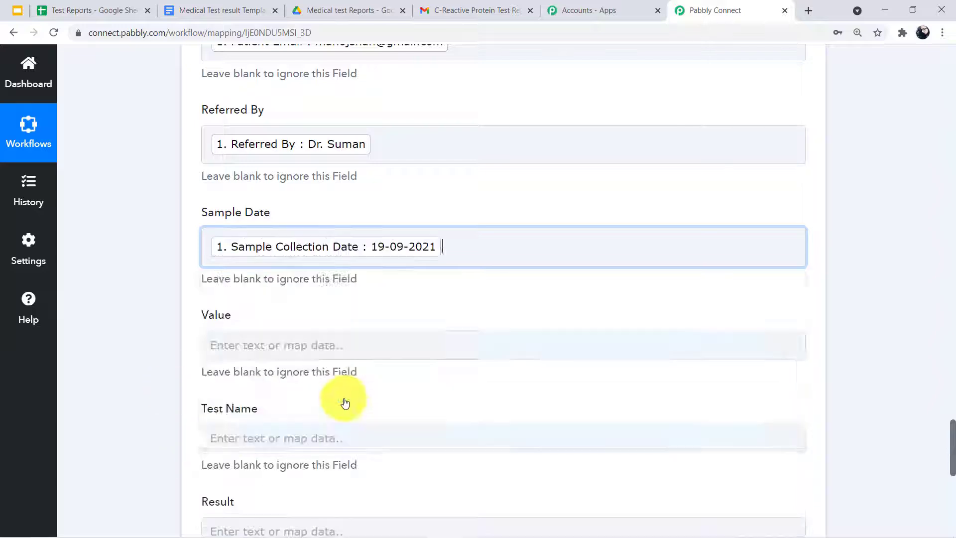
click(146, 324)
Map the Result value into Value and Report Name into Test Name
click(337, 337)
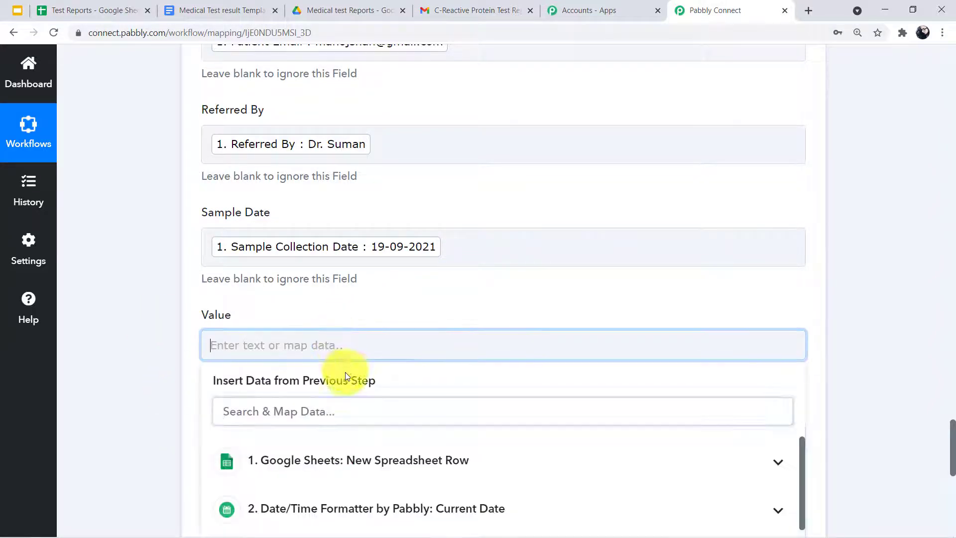
click(315, 454)
scroll(315, 448, down, 4)
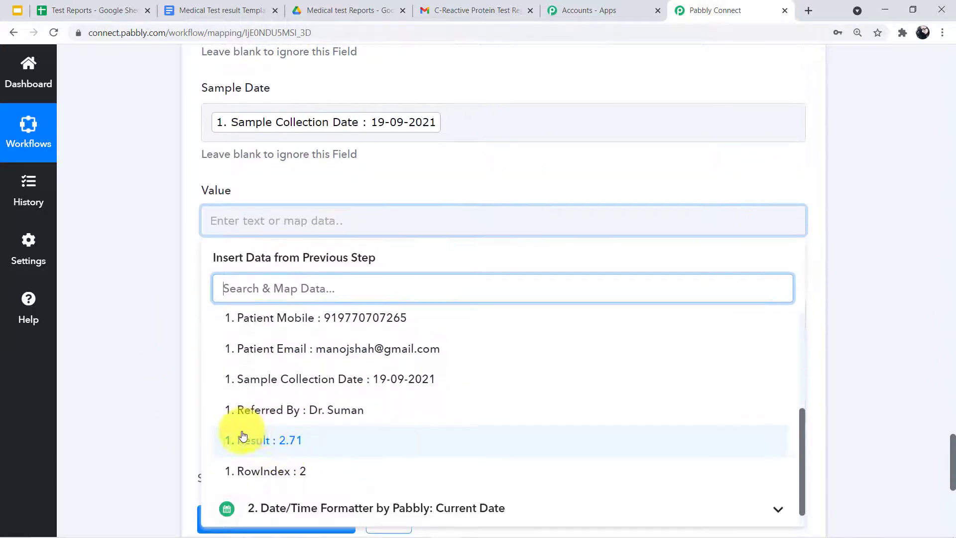
click(254, 440)
click(149, 324)
click(320, 321)
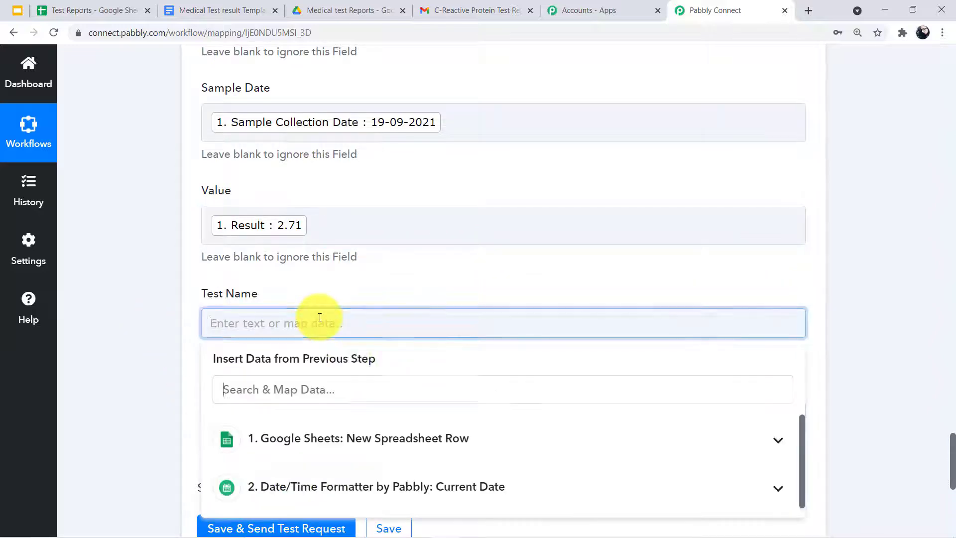
click(351, 434)
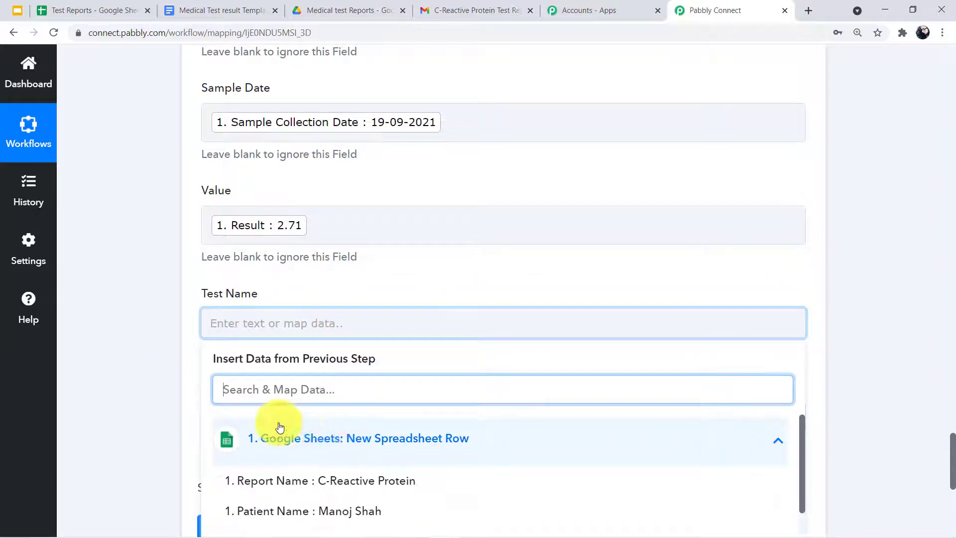
click(352, 480)
click(139, 401)
Map the sheet row's Result value into the template's Result field
scroll(294, 346, down, 2)
scroll(295, 345, down, 1)
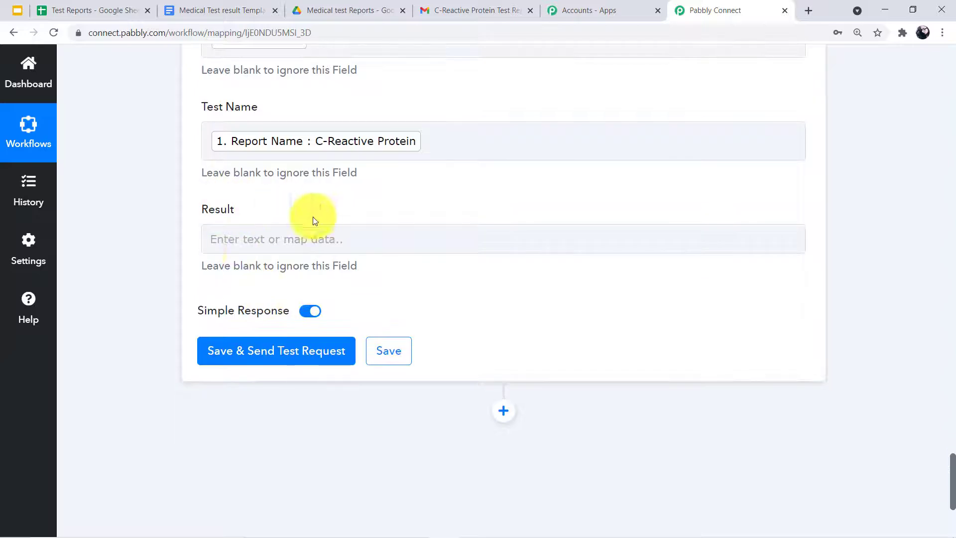
click(216, 244)
click(271, 371)
scroll(284, 445, down, 4)
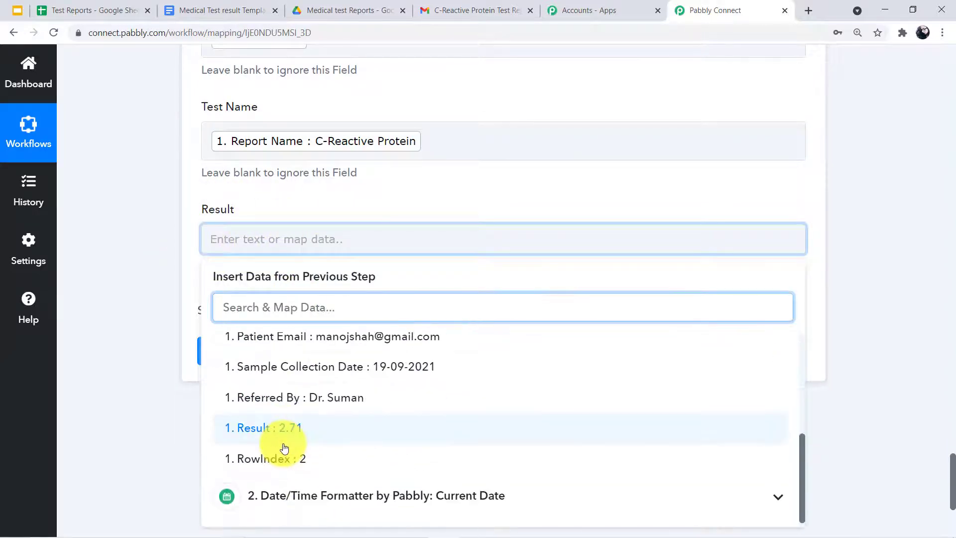
click(241, 429)
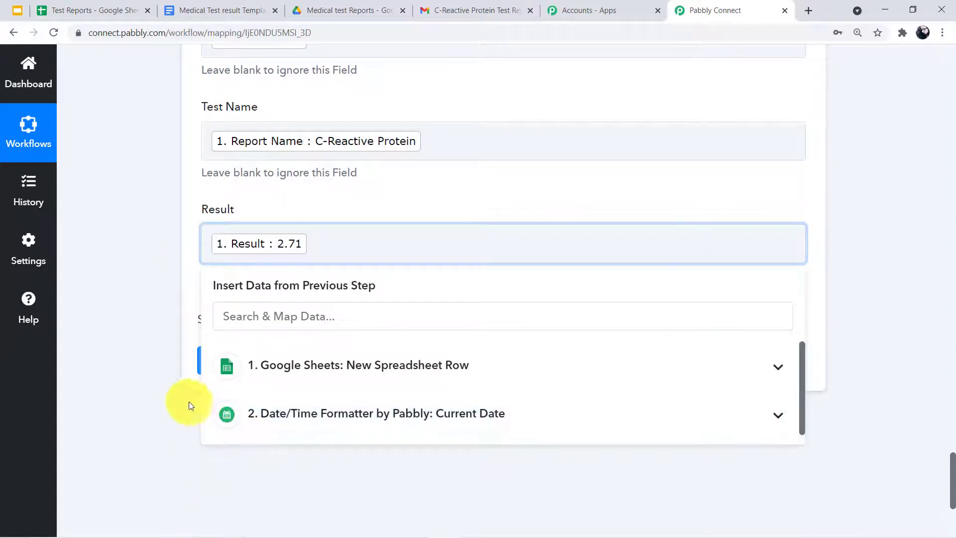
click(181, 300)
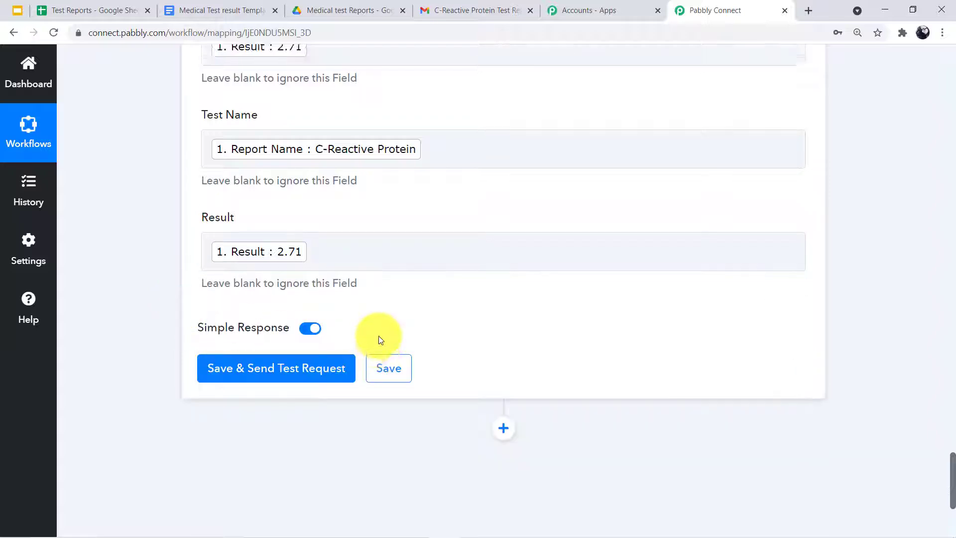
Save and send a test request, then select the DocumentId in the response
scroll(380, 337, up, 12)
scroll(300, 238, up, 15)
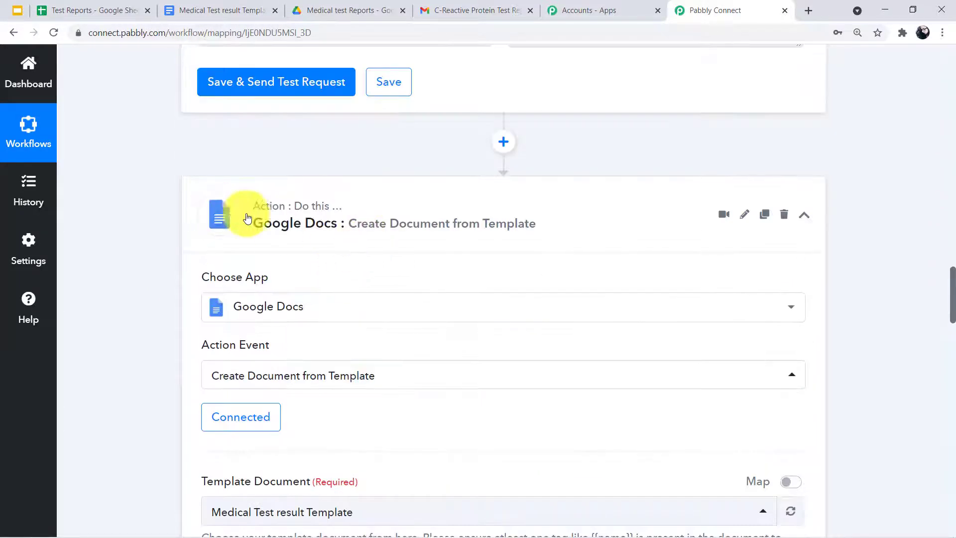
scroll(270, 230, down, 14)
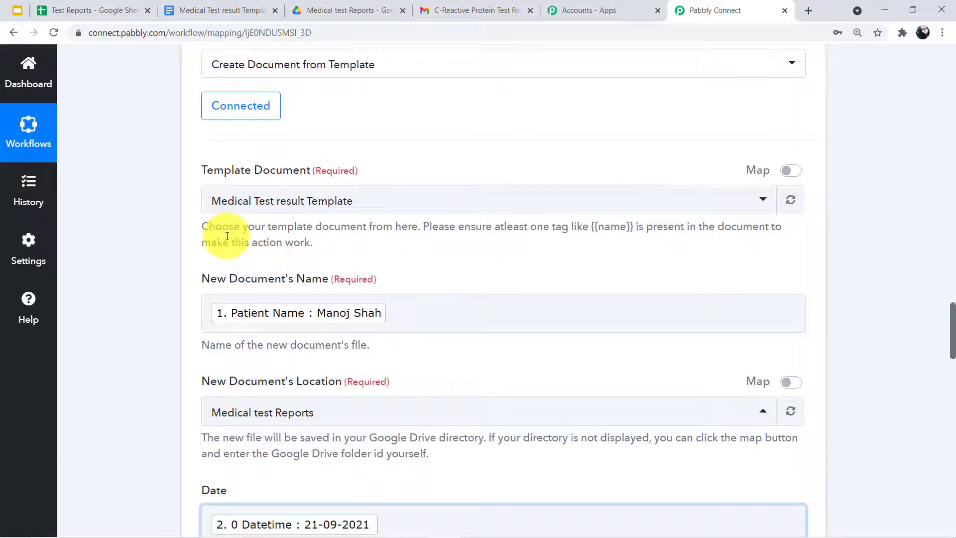
scroll(244, 324, down, 20)
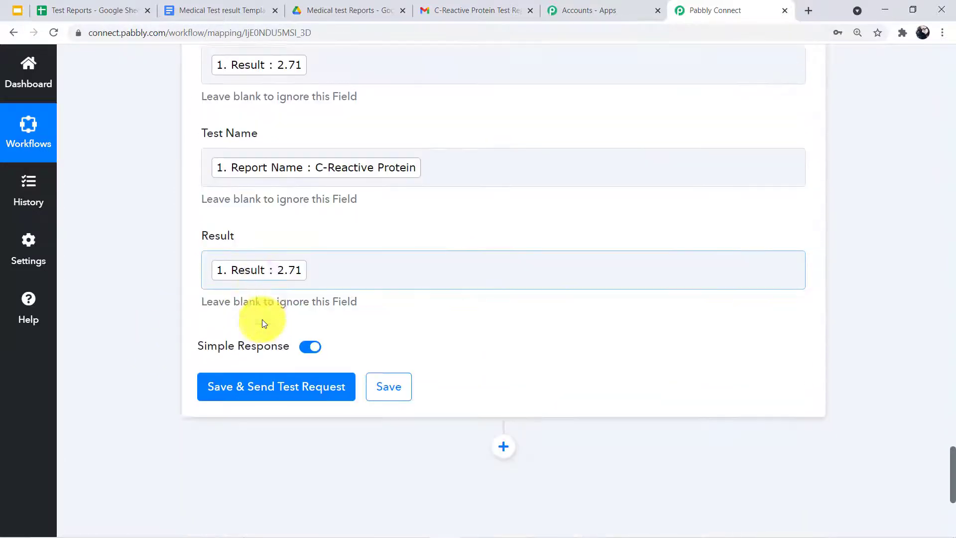
click(280, 187)
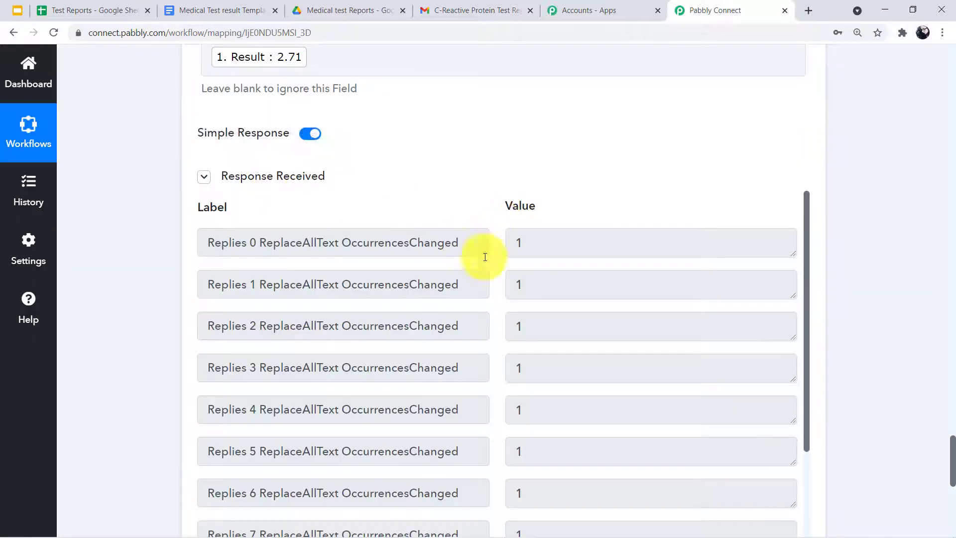
scroll(484, 254, down, 2)
scroll(393, 319, down, 10)
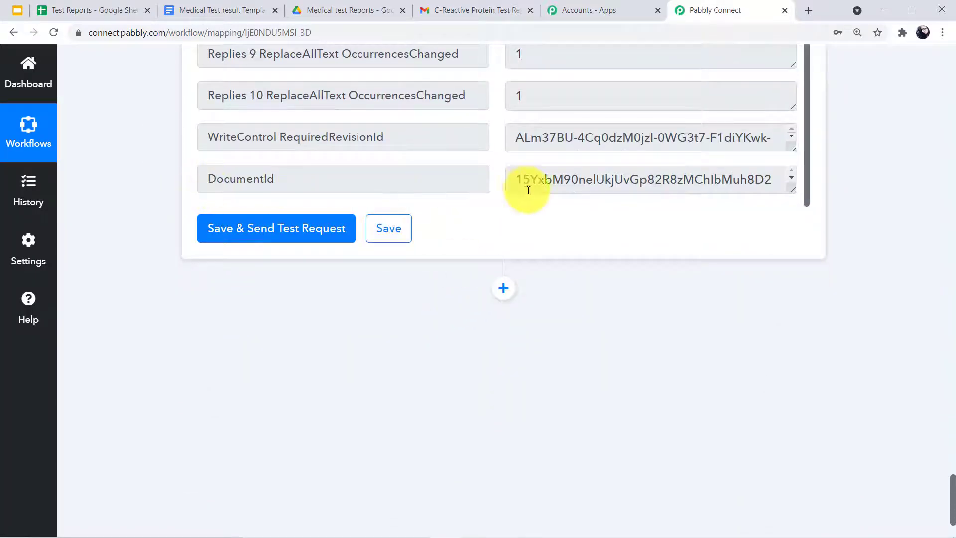
drag(517, 178, 735, 201)
scroll(735, 202, down, 1)
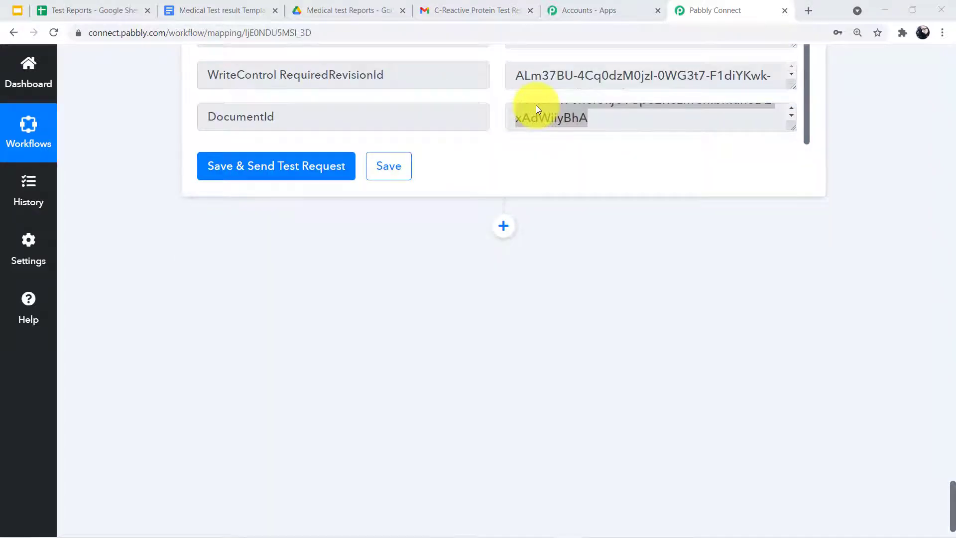
scroll(536, 110, up, 1)
drag(535, 111, 603, 131)
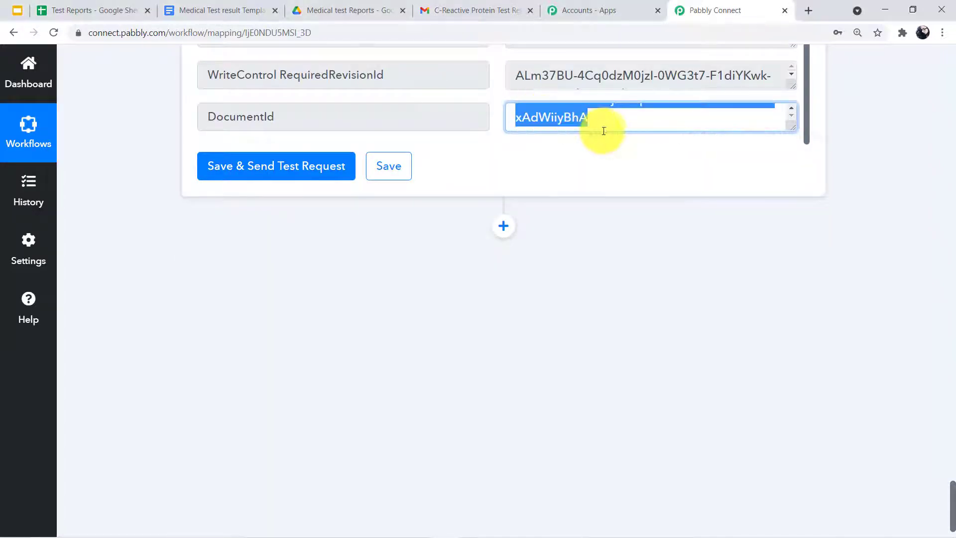
scroll(547, 132, up, 10)
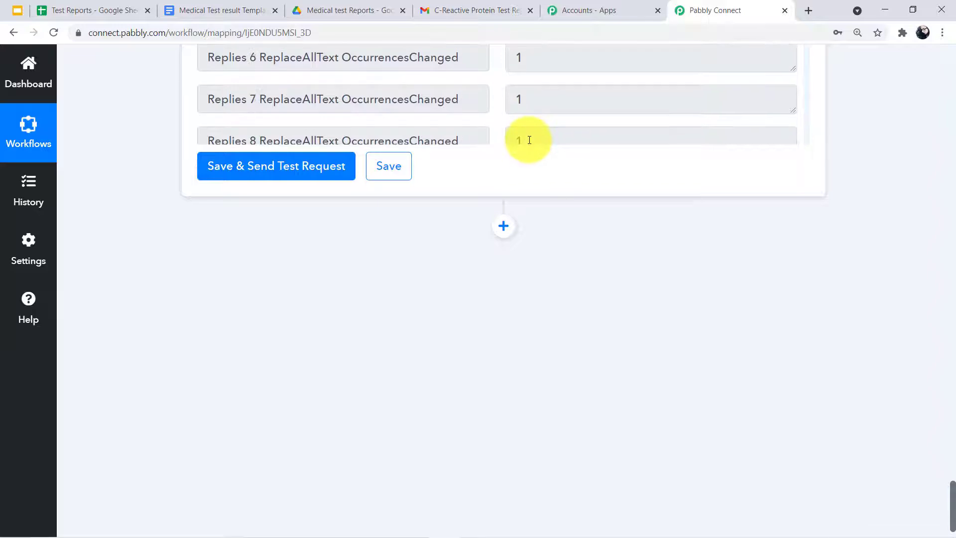
scroll(524, 147, up, 10)
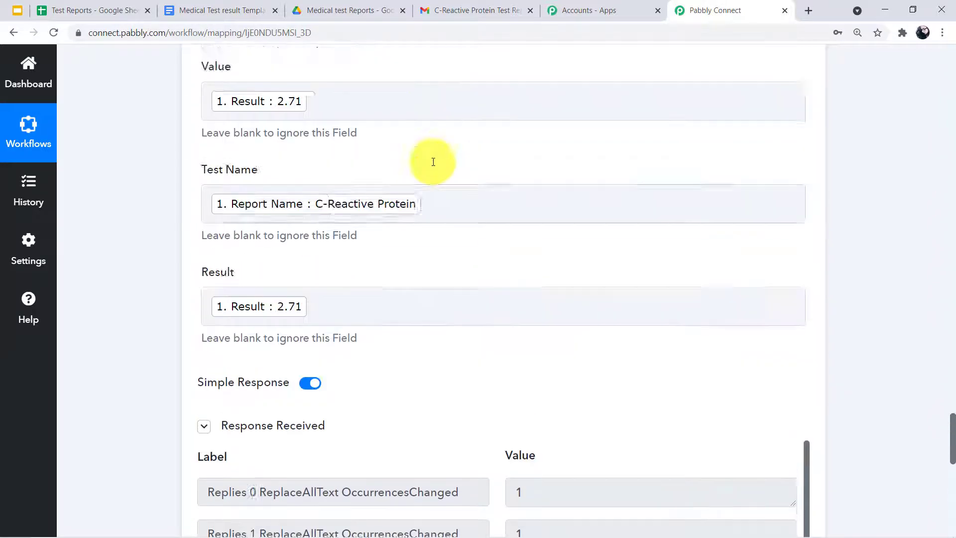
scroll(437, 159, up, 5)
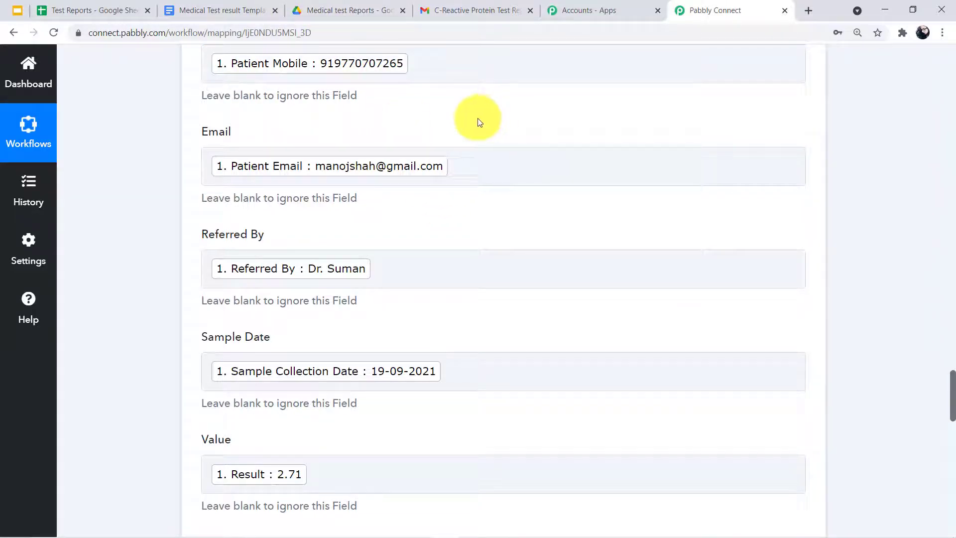
Open the newest generated report from the Medical test Reports Drive folder
click(337, 4)
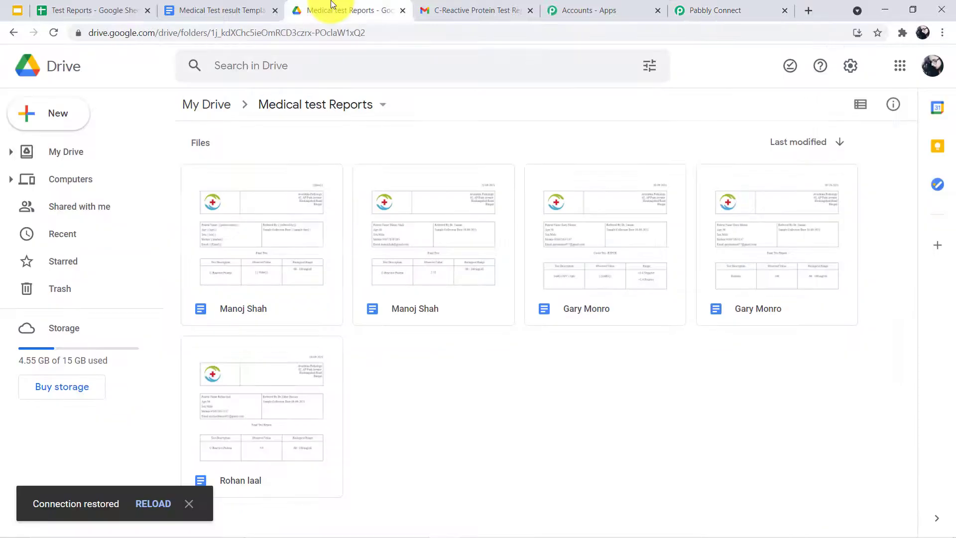
click(253, 245)
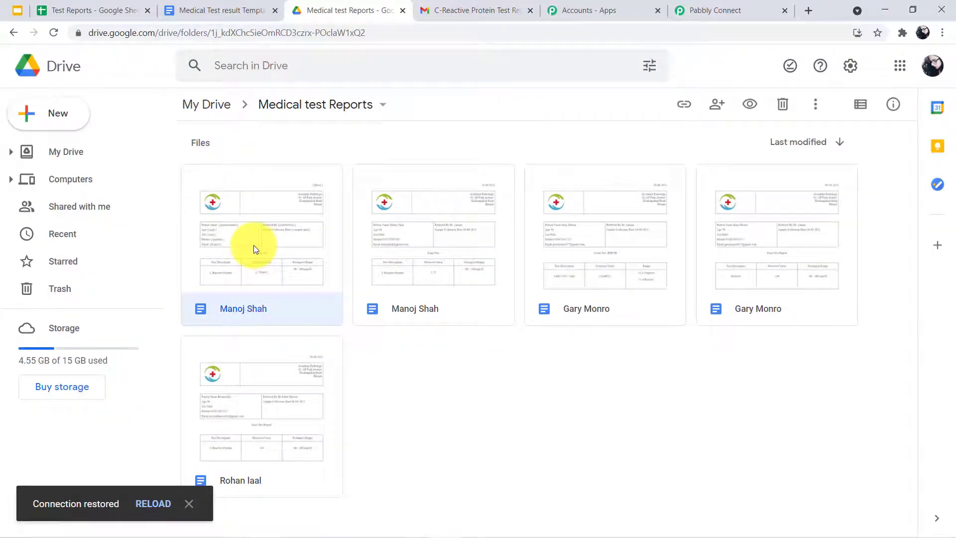
double_click(253, 245)
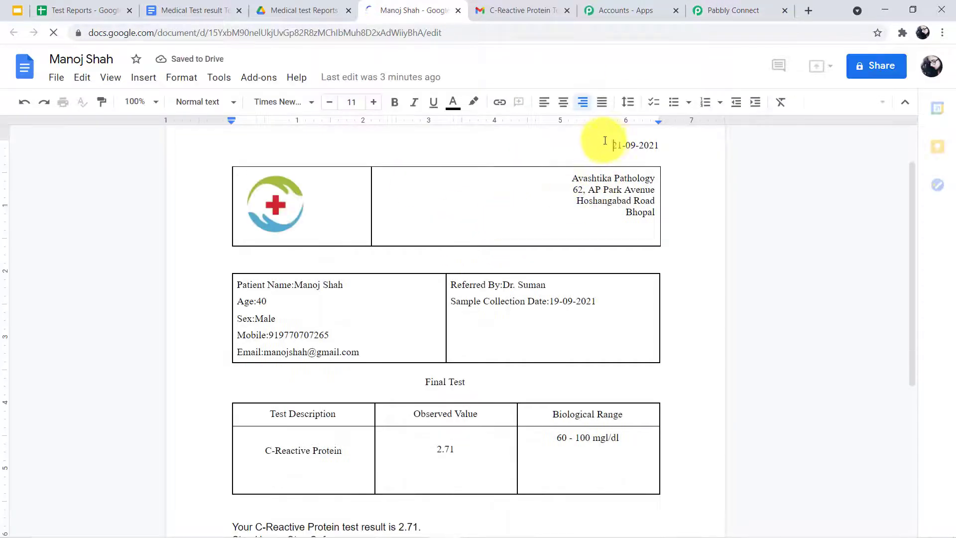
Scroll through the generated report to check the dates, patient details and 2.71 result
scroll(437, 279, down, 4)
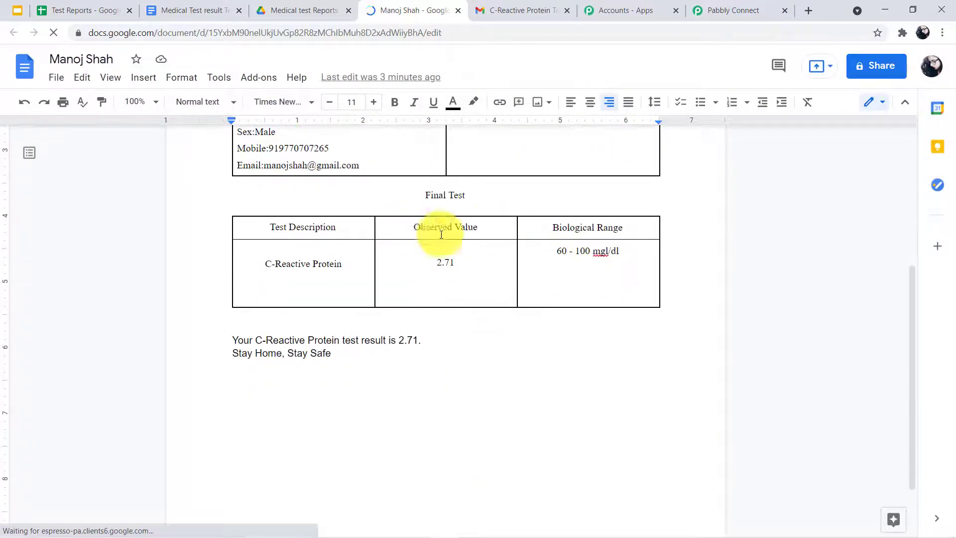
scroll(384, 269, up, 5)
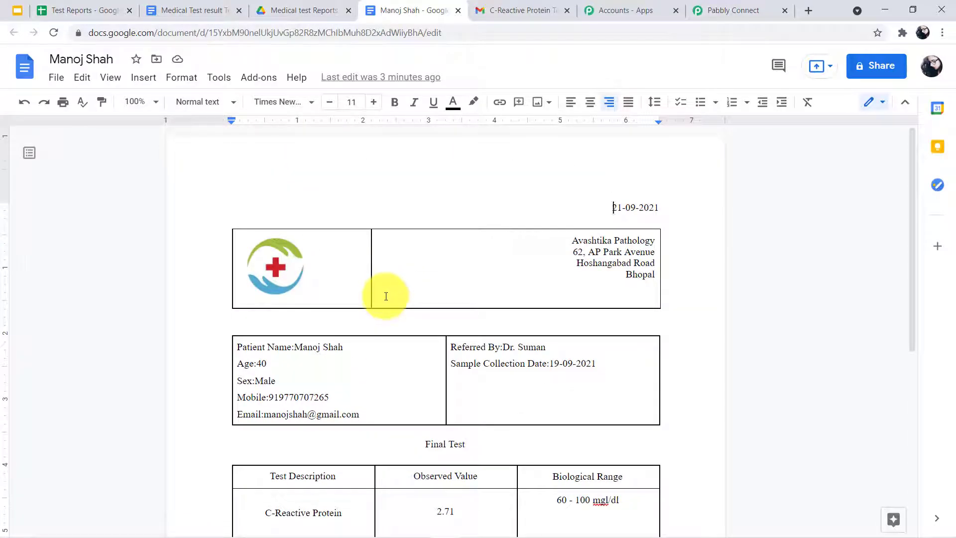
Return to the workflow and add a new step after the Google Docs action
click(730, 7)
scroll(310, 268, down, 10)
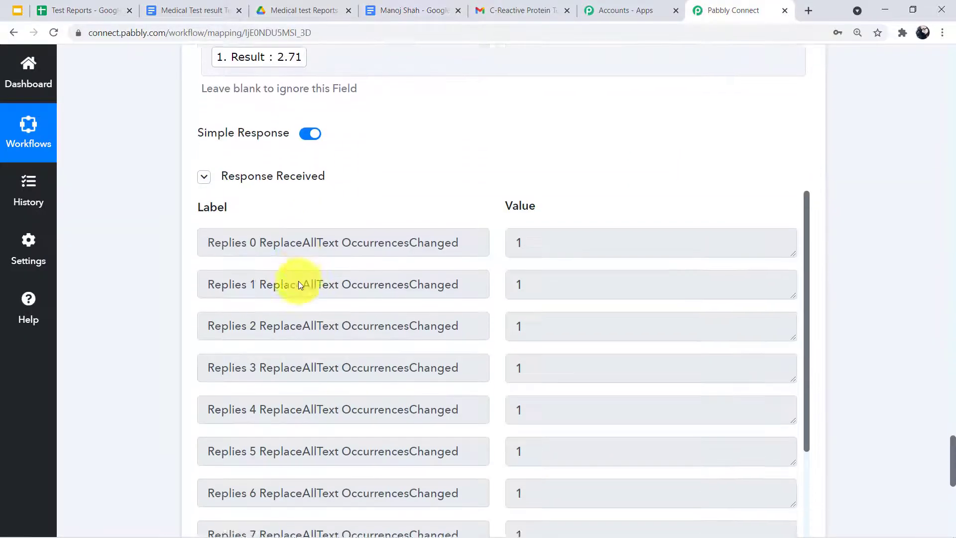
scroll(298, 281, down, 14)
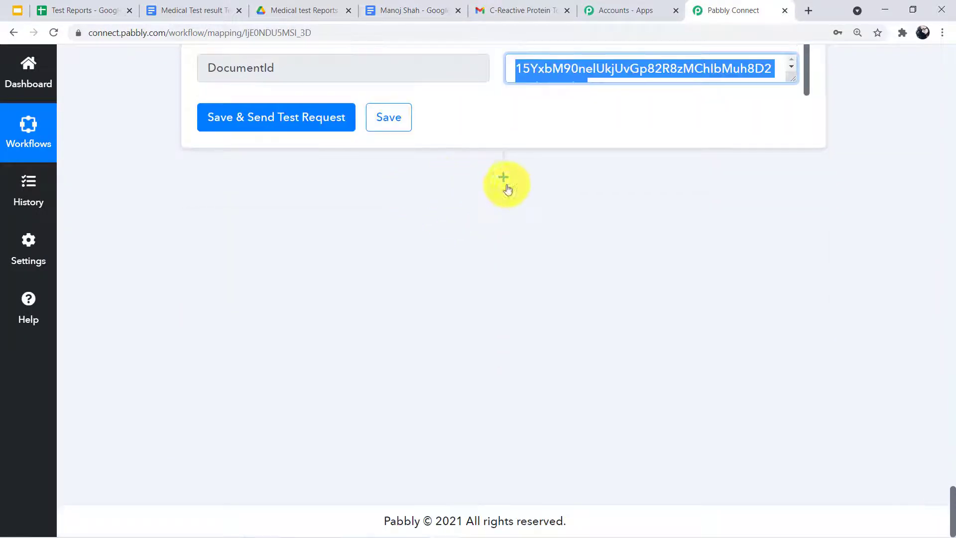
click(504, 179)
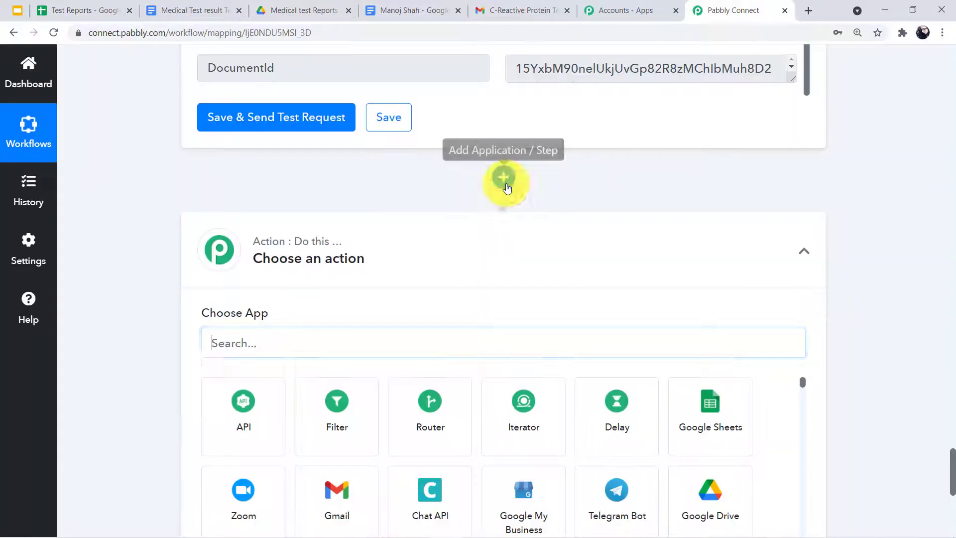
Search 'Goo' and choose Google Drive with the Share a File With Anyone event
click(267, 332)
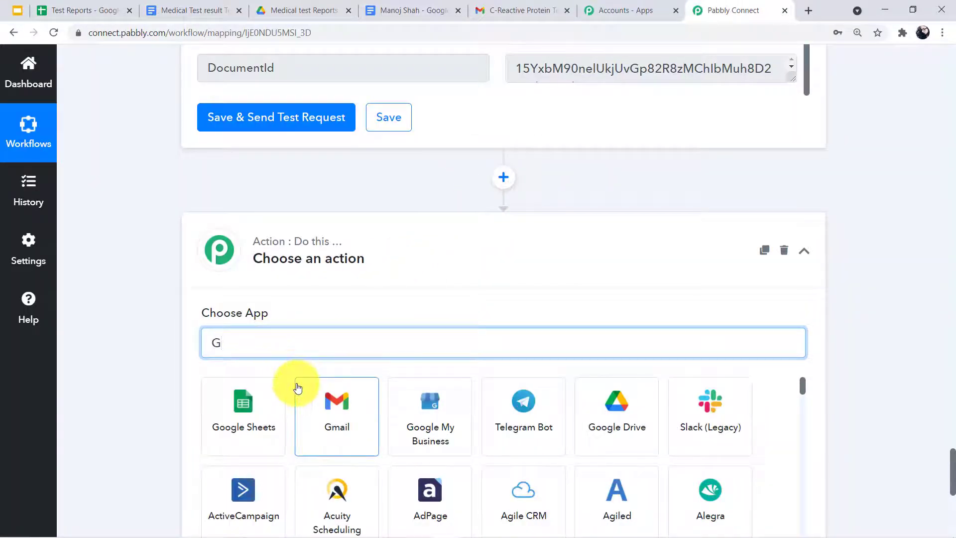
text(Goo)
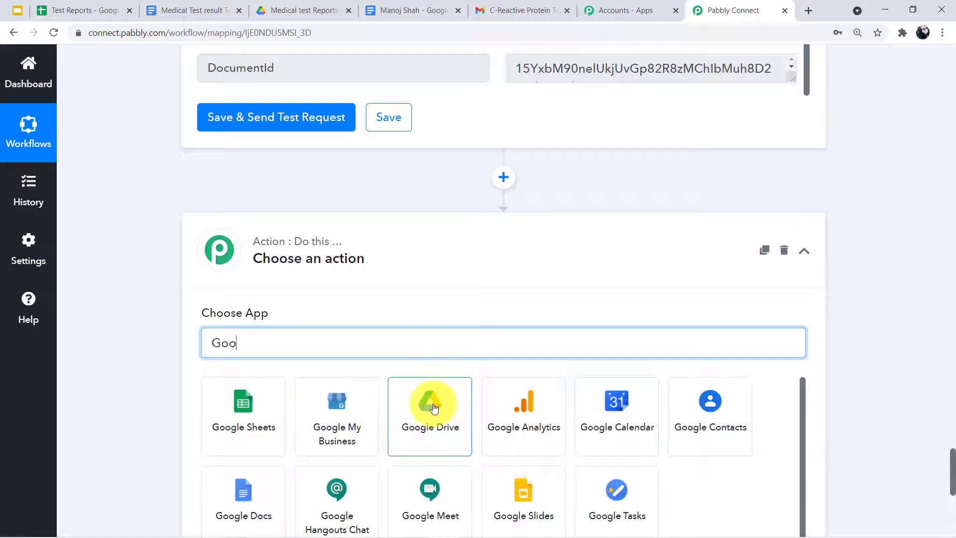
click(431, 405)
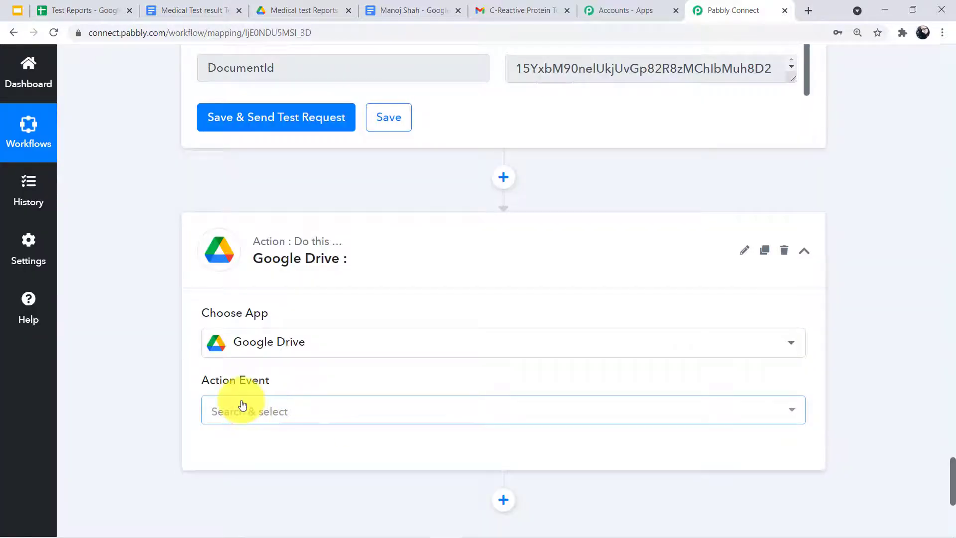
click(242, 406)
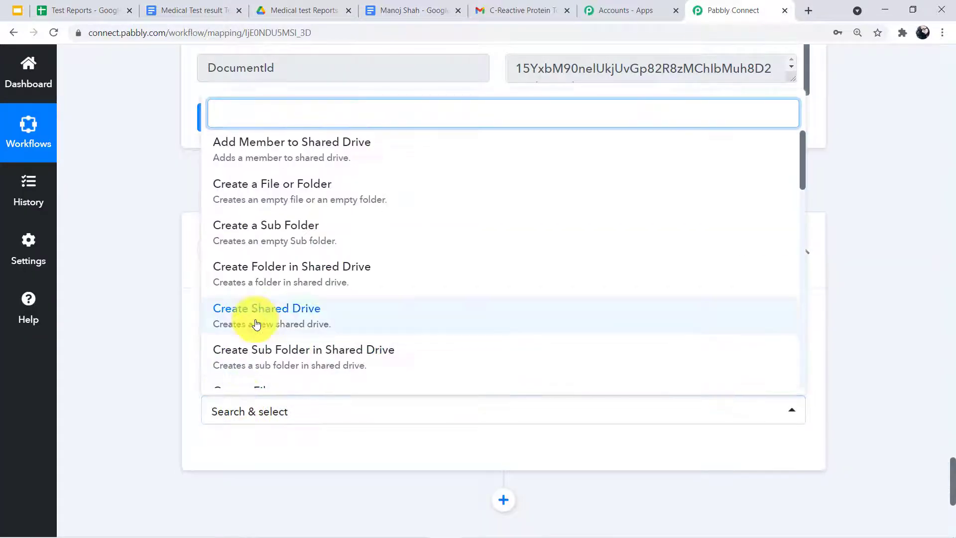
scroll(252, 317, down, 6)
scroll(246, 341, down, 1)
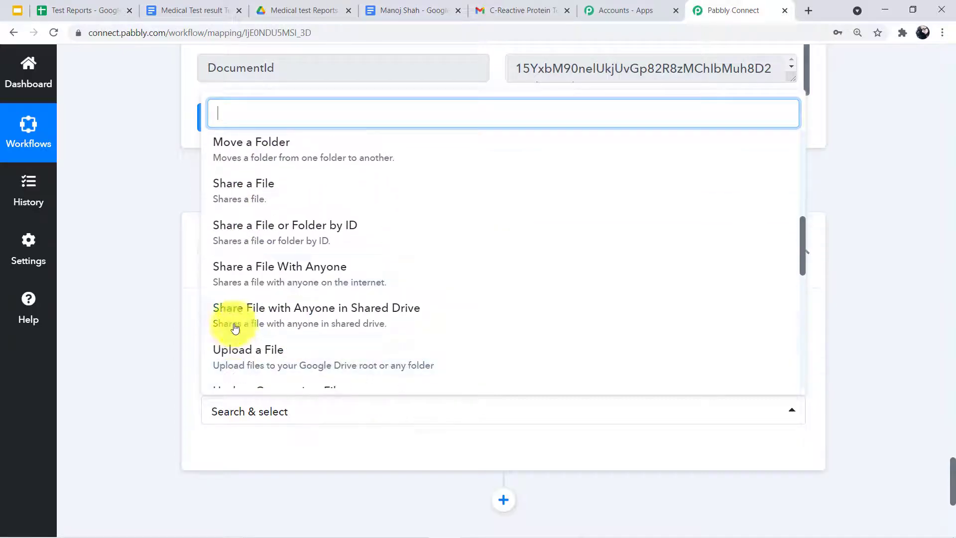
click(300, 278)
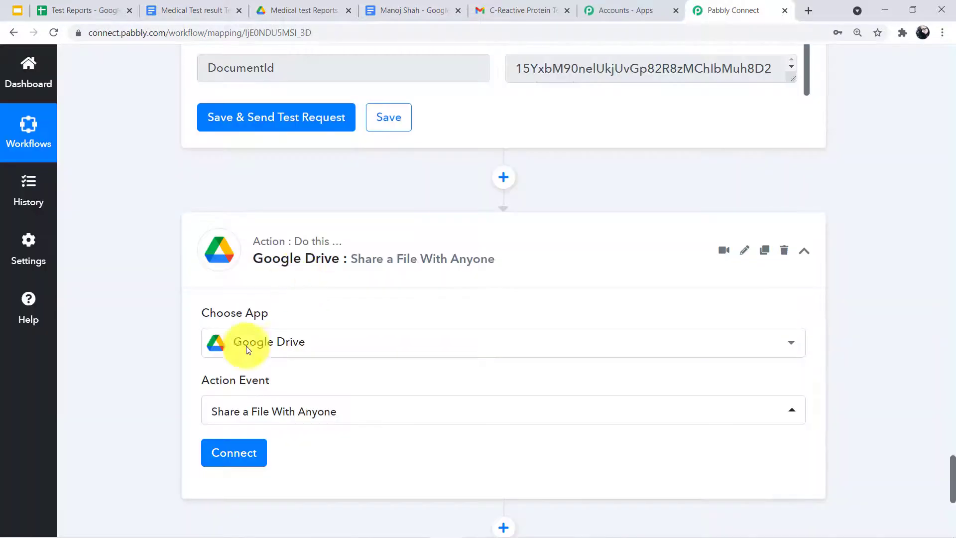
Add a new Google Drive connection and grant it access to the Google account
click(223, 454)
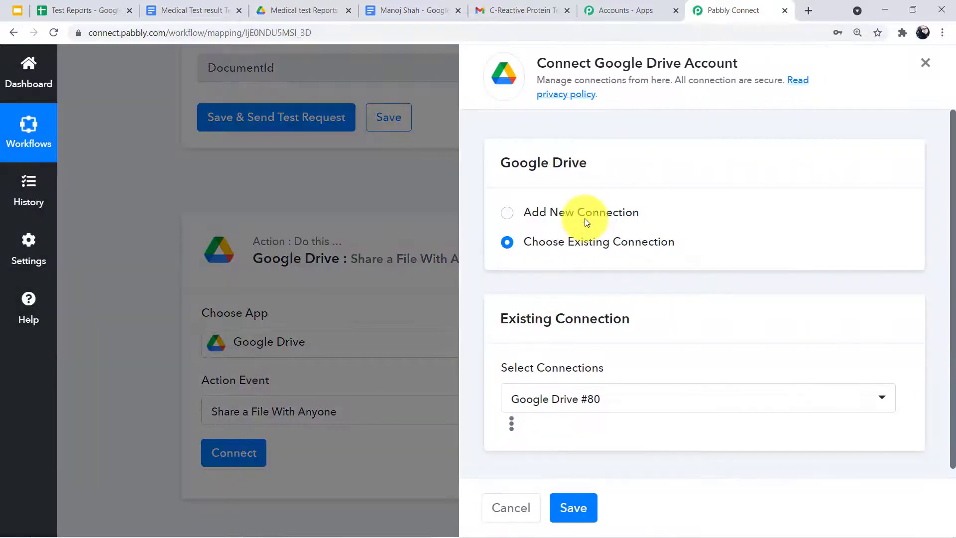
click(585, 218)
click(567, 379)
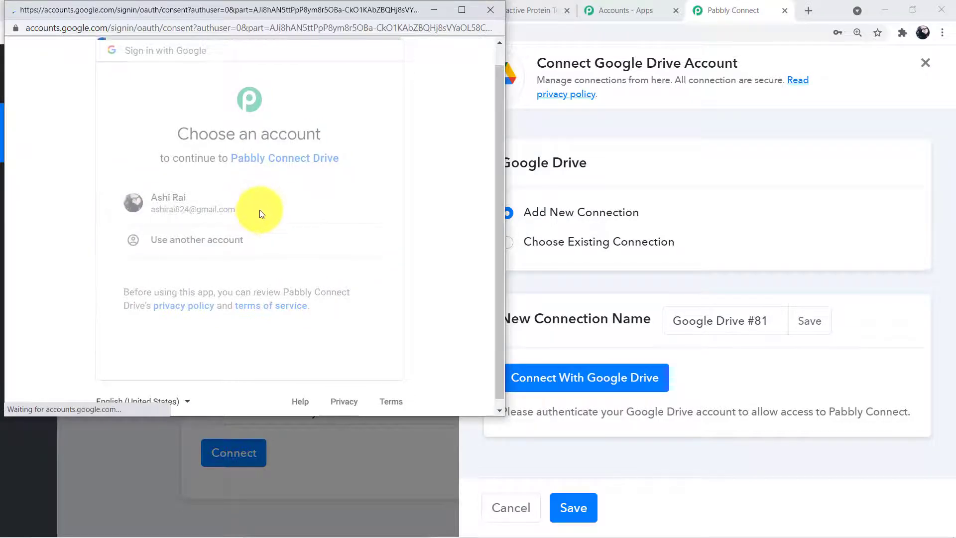
scroll(348, 385, down, 2)
click(348, 382)
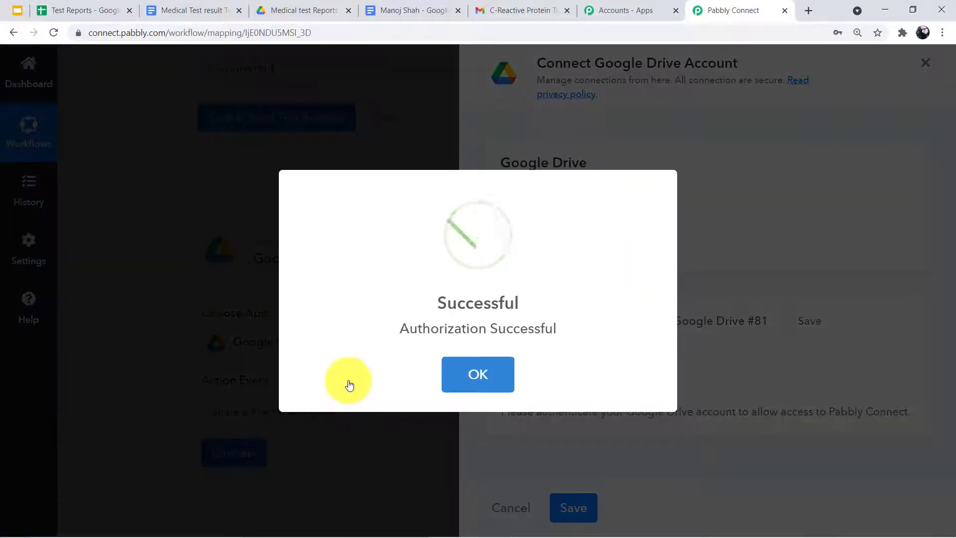
scroll(282, 357, down, 5)
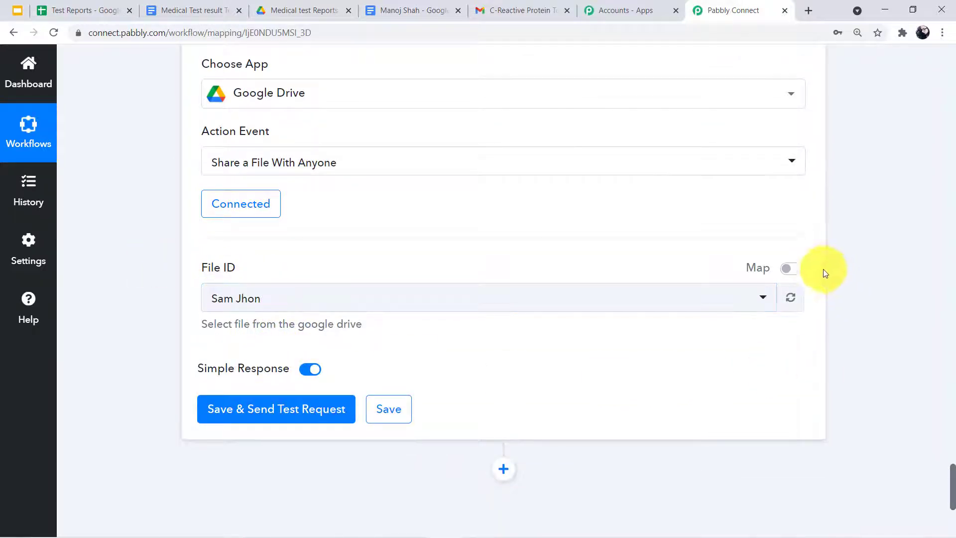
Map File ID to the Google Docs step's DocumentId, then save and send a test request
click(789, 269)
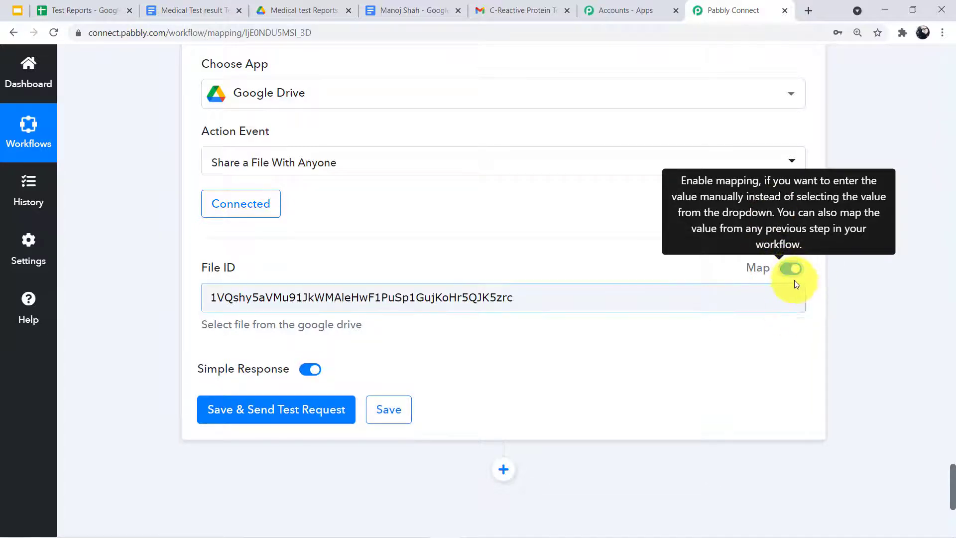
click(717, 303)
key(BackSpace)
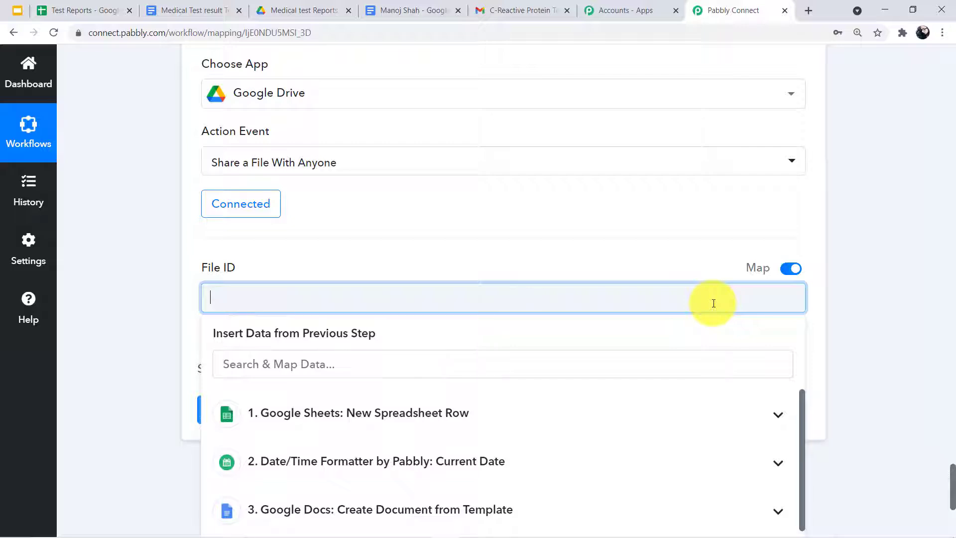
scroll(649, 298, down, 5)
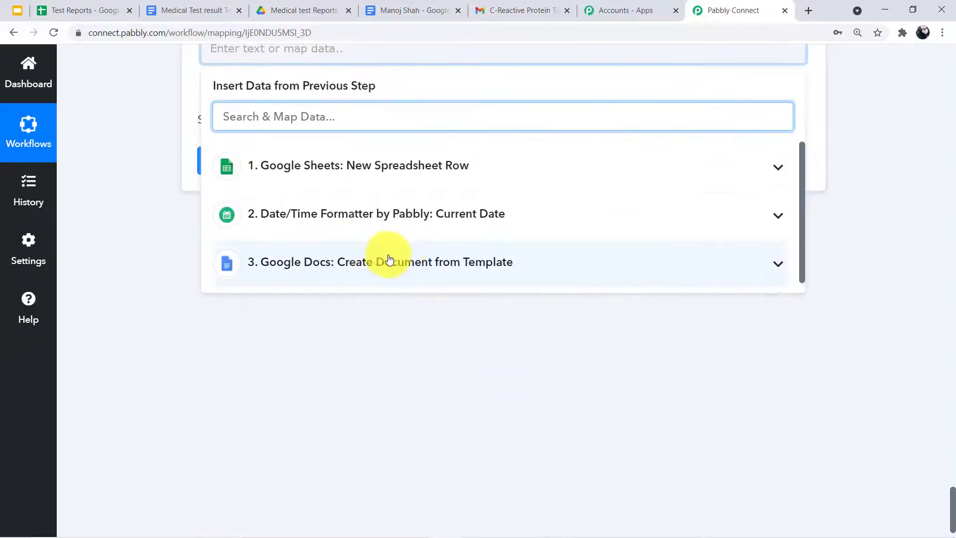
click(342, 267)
scroll(252, 342, down, 5)
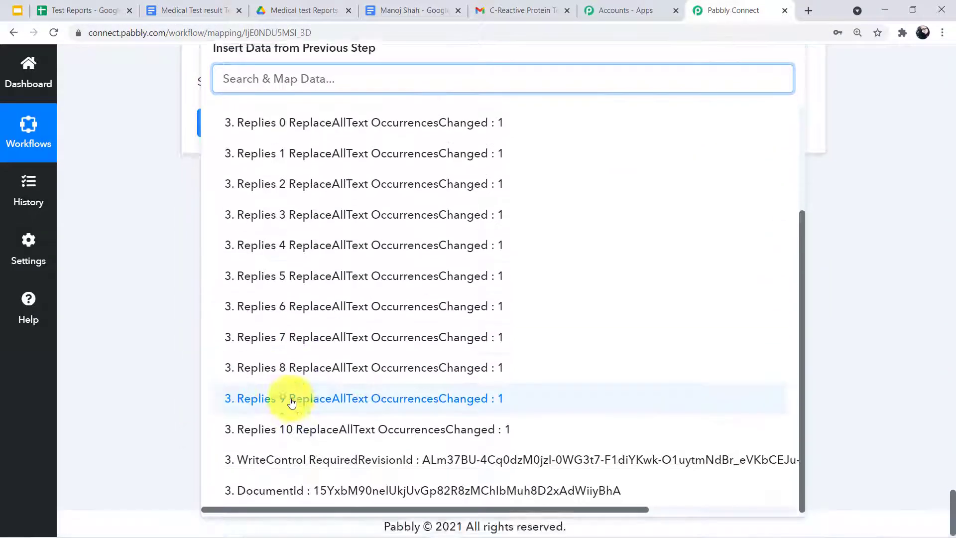
click(342, 500)
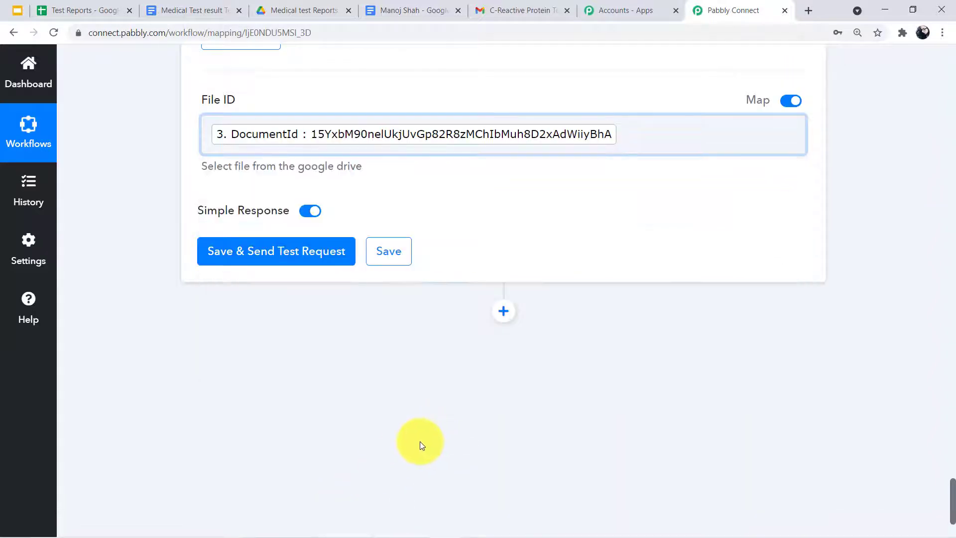
click(268, 253)
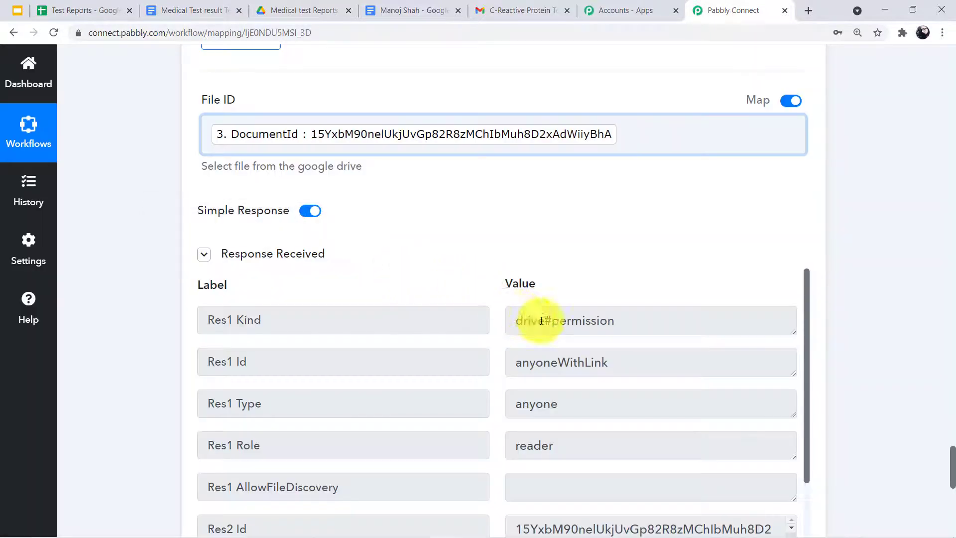
Review the anyoneWithLink reader response and its PDF export link, then add another step
scroll(526, 310, down, 1)
scroll(542, 323, up, 1)
scroll(541, 328, down, 6)
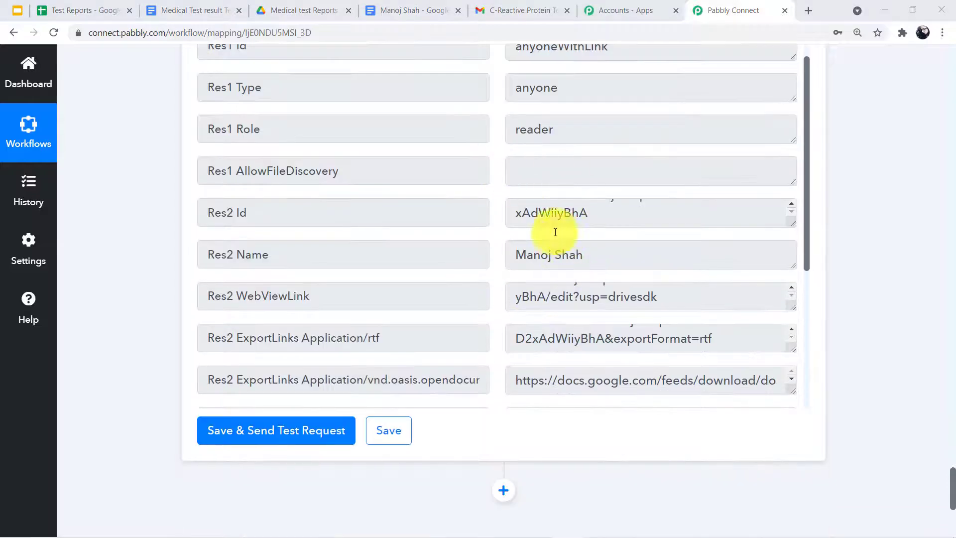
scroll(555, 232, down, 1)
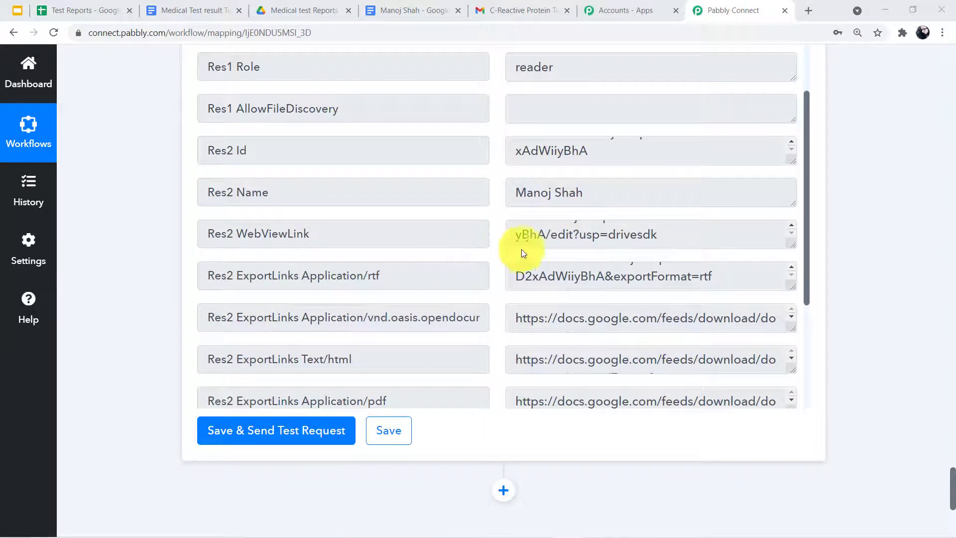
scroll(521, 249, down, 2)
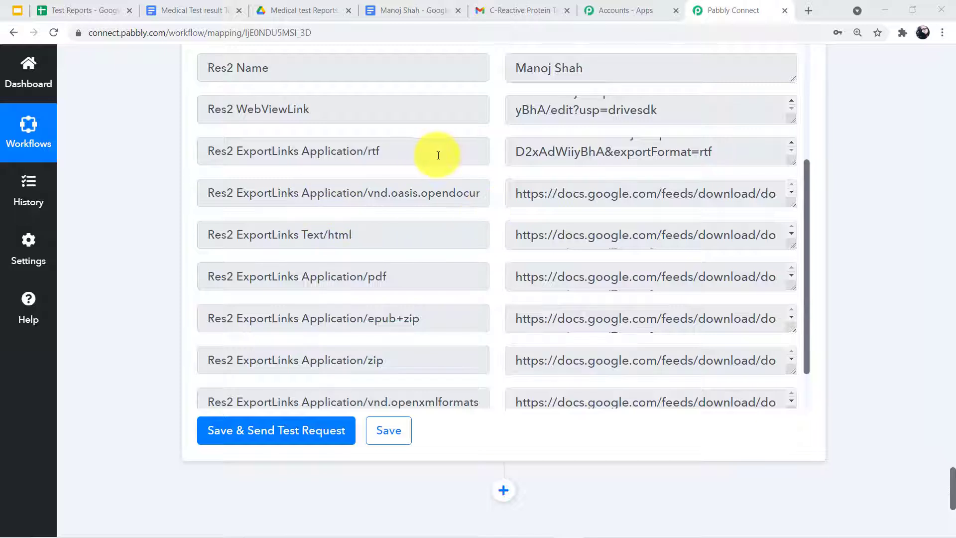
scroll(561, 184, down, 1)
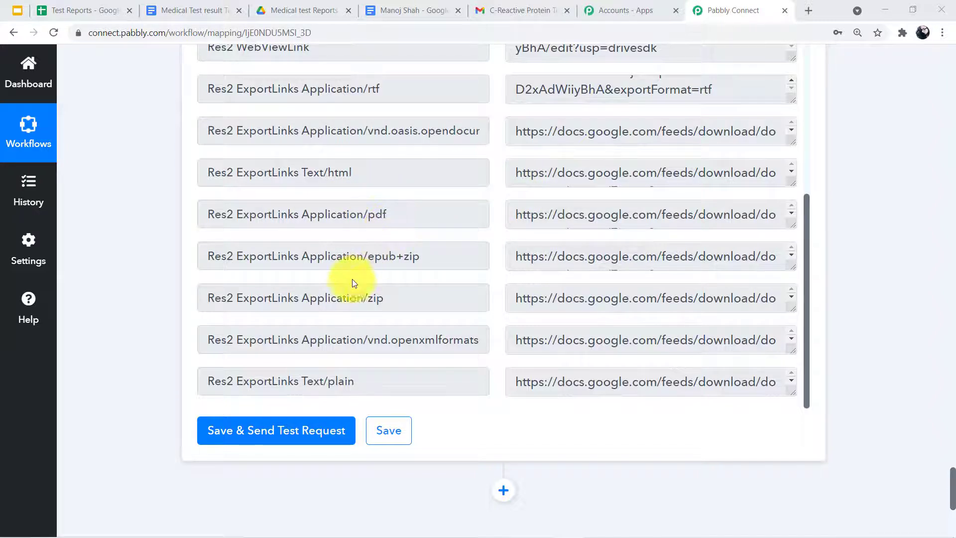
scroll(356, 285, down, 1)
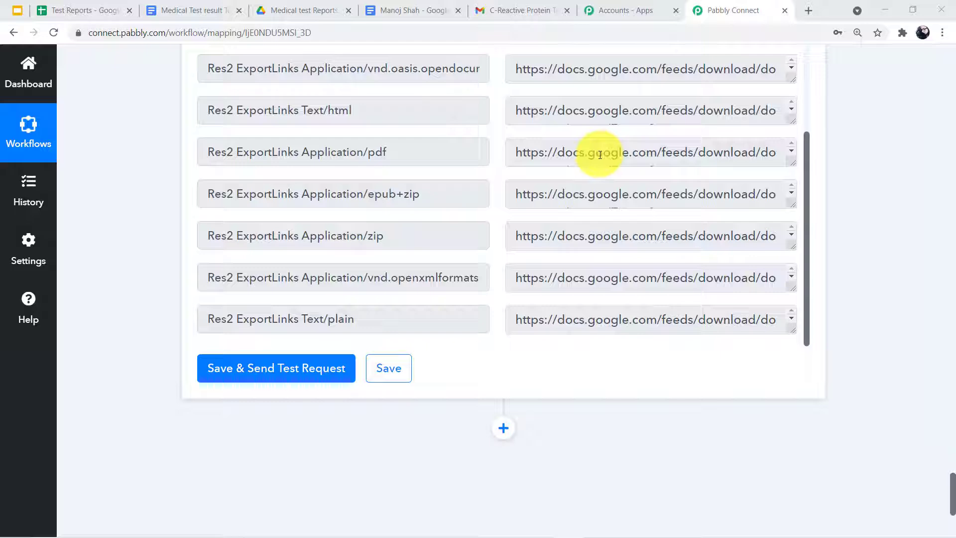
scroll(393, 205, up, 10)
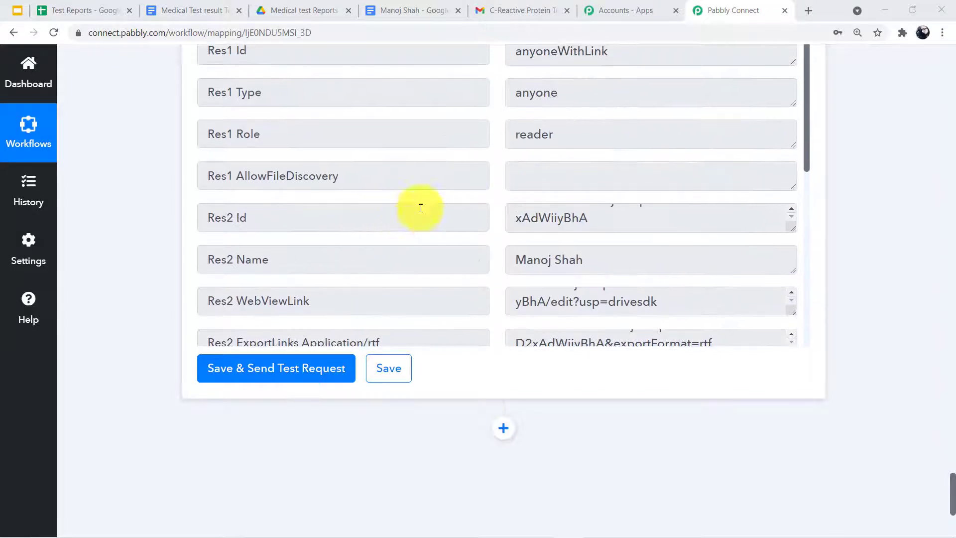
scroll(305, 230, up, 8)
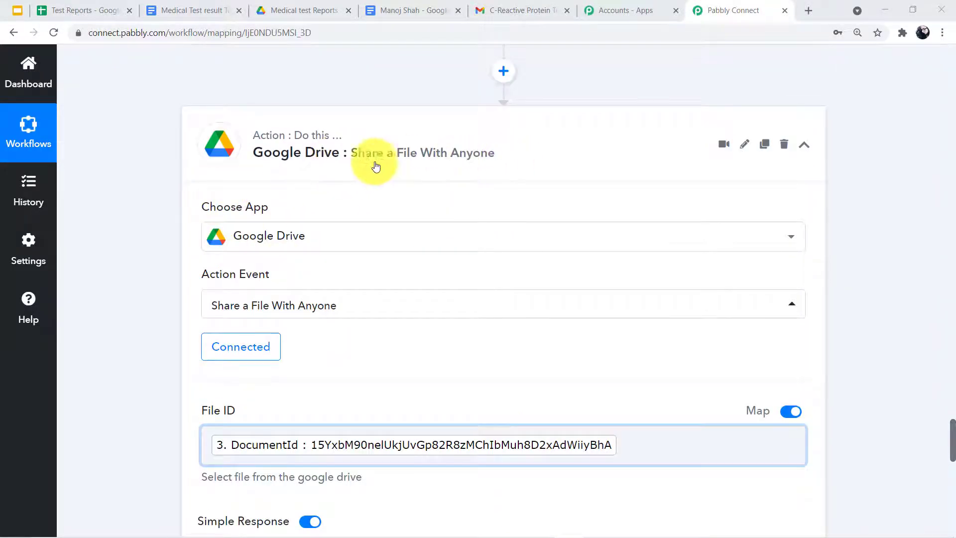
scroll(382, 184, down, 20)
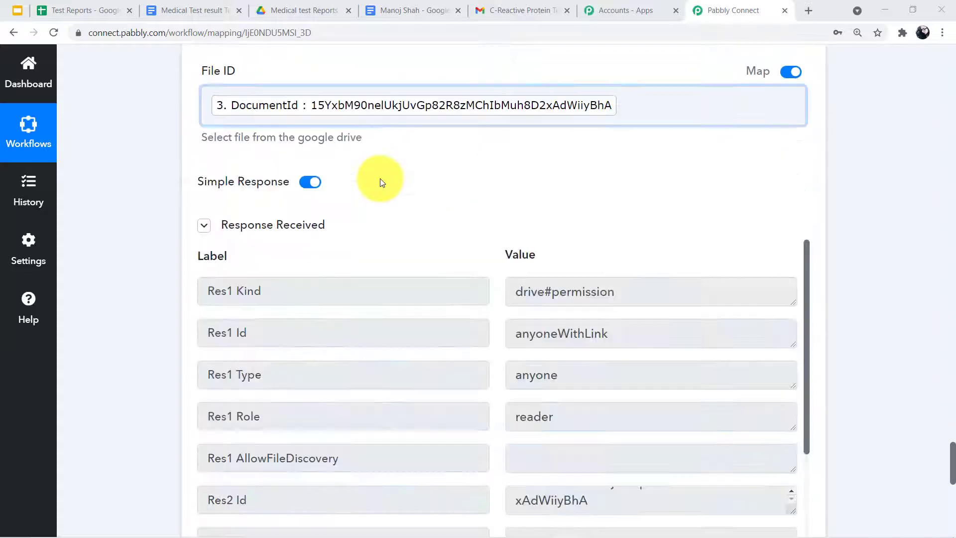
scroll(478, 229, down, 4)
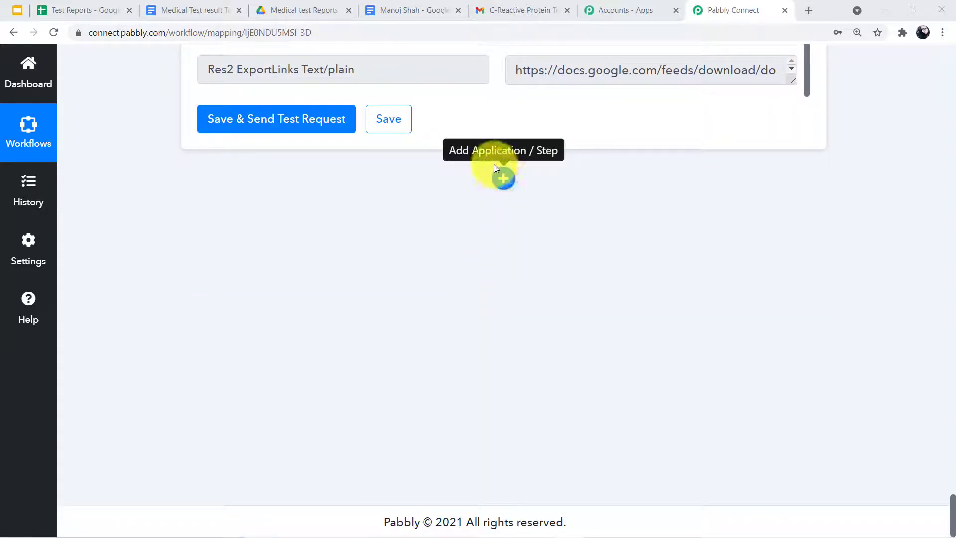
click(501, 176)
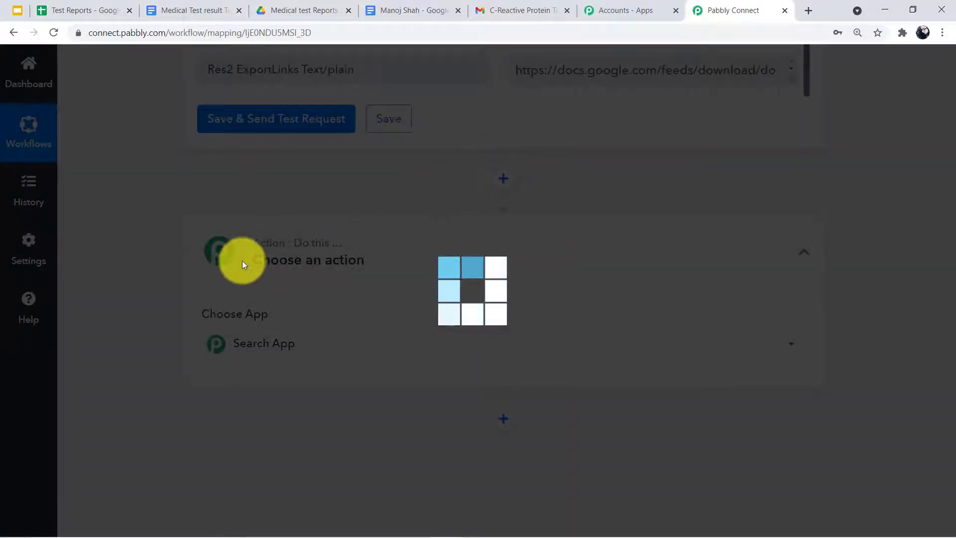
Search 'G', choose Gmail with the Send an Email event, and begin connecting an account
click(230, 342)
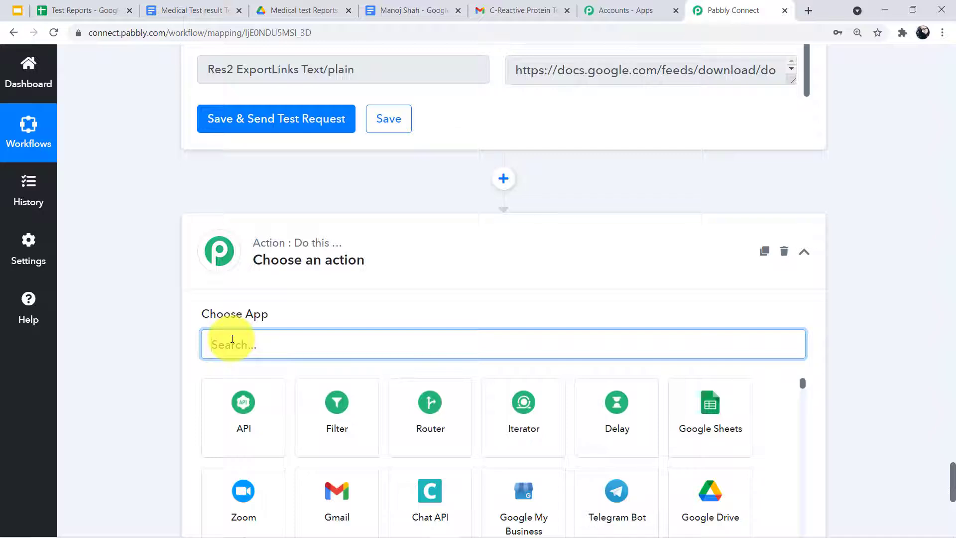
text(G)
click(327, 423)
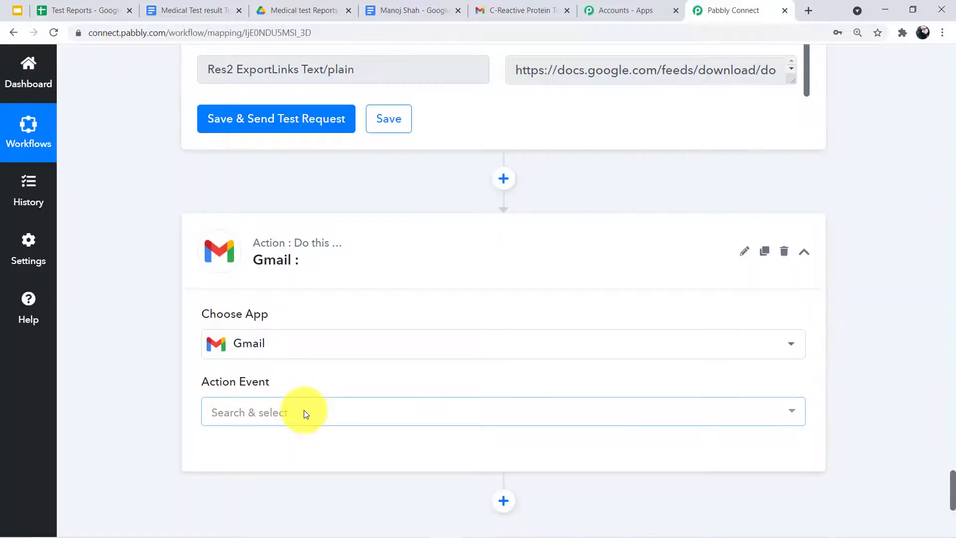
click(304, 411)
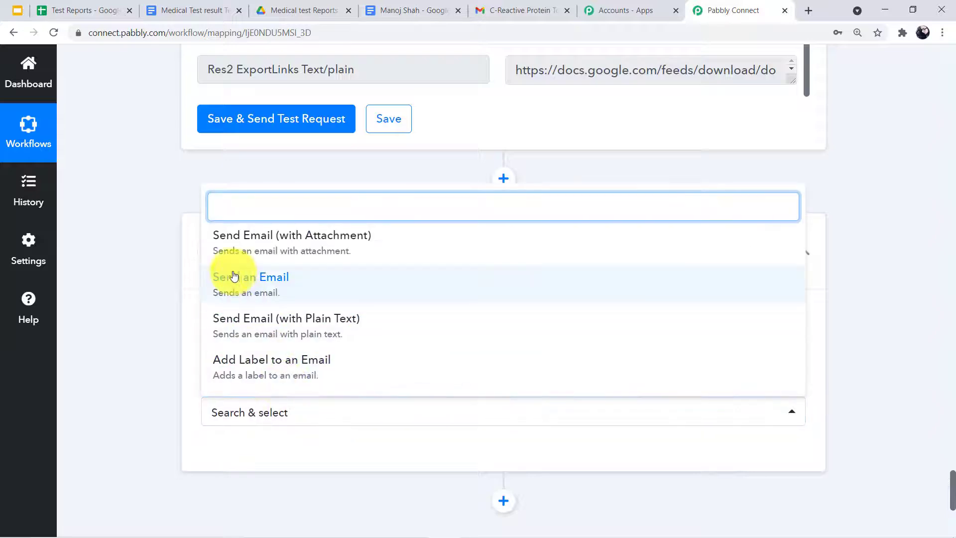
click(258, 285)
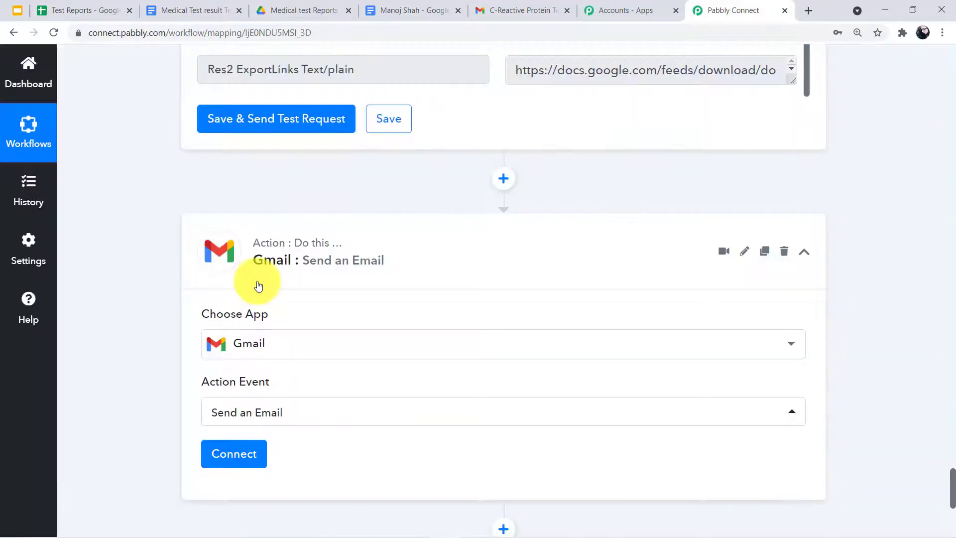
scroll(249, 348, down, 3)
click(217, 334)
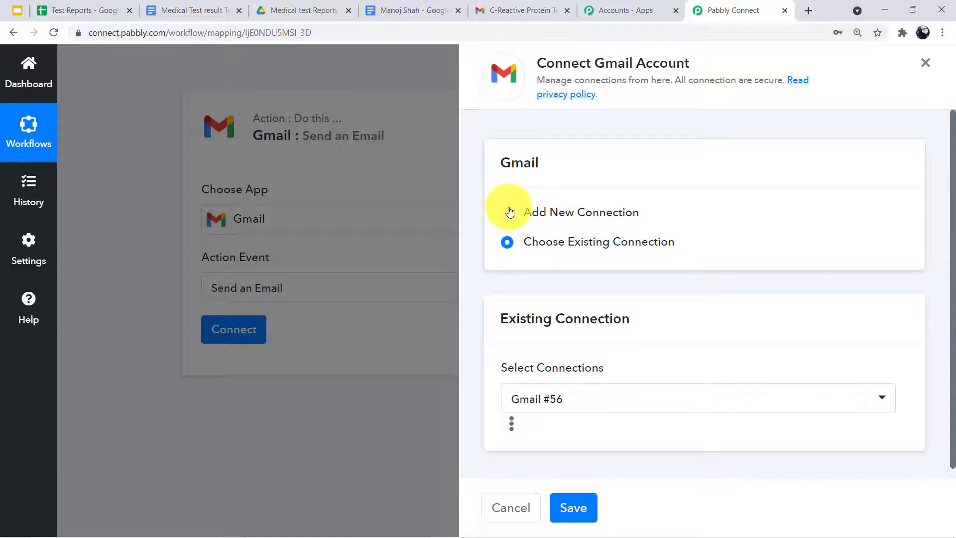
Create a new Gmail connection, authorize the Google account, and dismiss the success notice
click(509, 211)
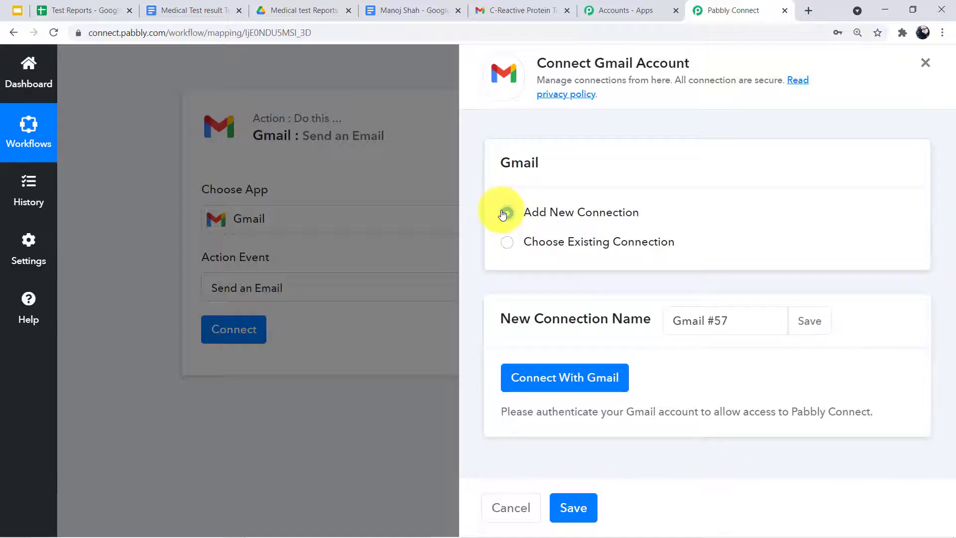
click(536, 380)
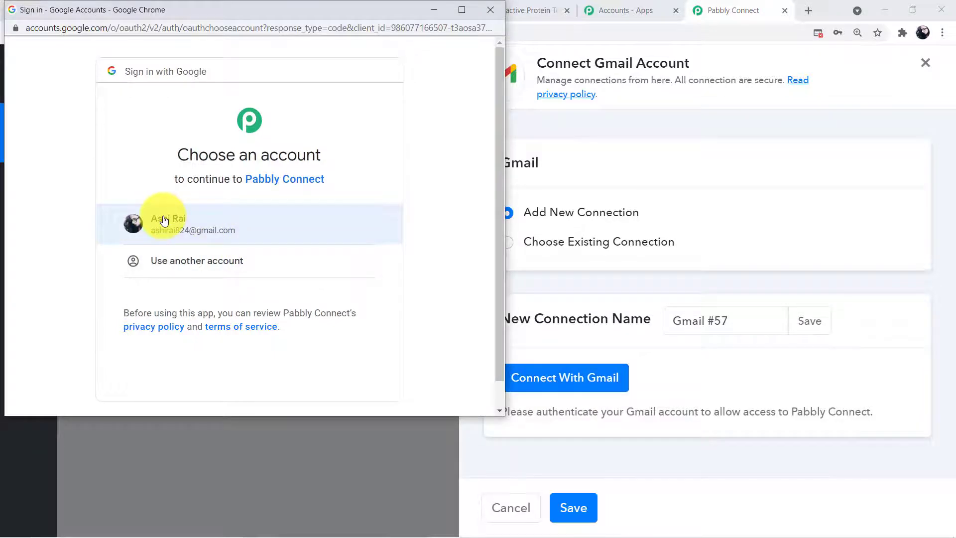
click(164, 221)
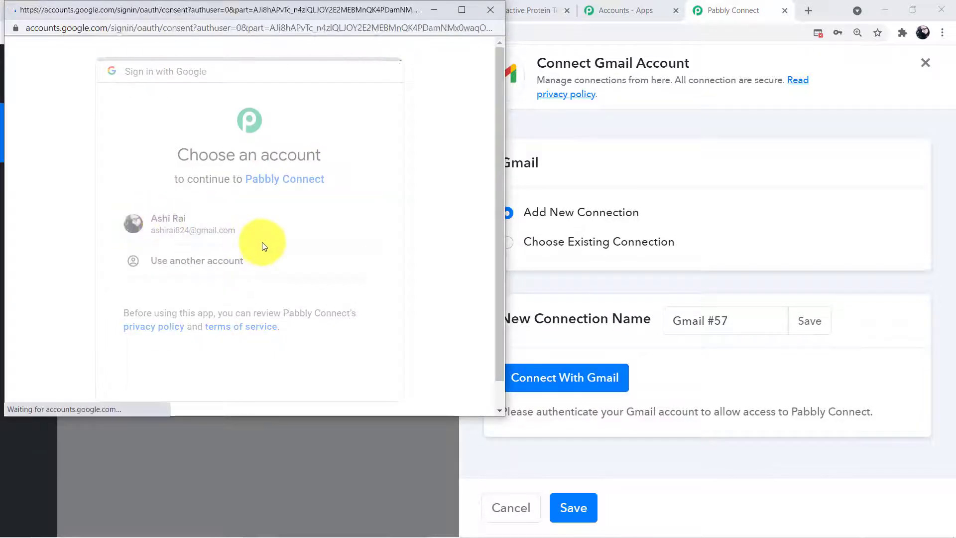
scroll(458, 384, down, 3)
click(326, 362)
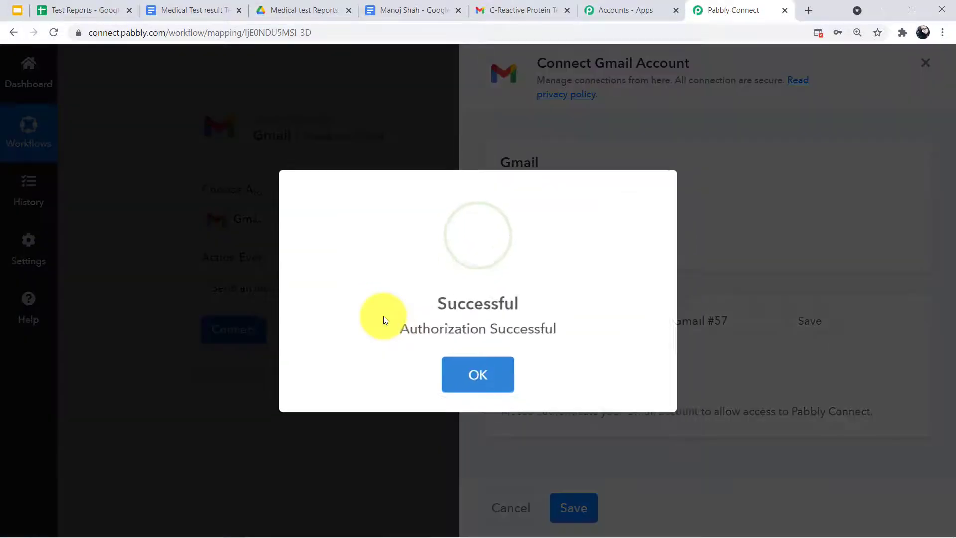
click(463, 378)
scroll(220, 241, down, 4)
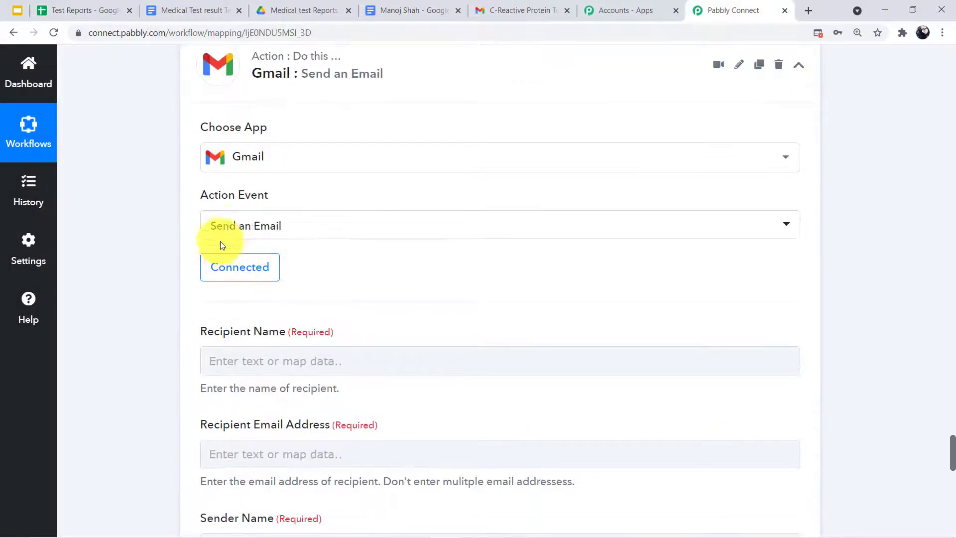
Map Recipient Name to 1. Patient Name and Recipient Email Address to 1. Patient Email
scroll(231, 248, down, 8)
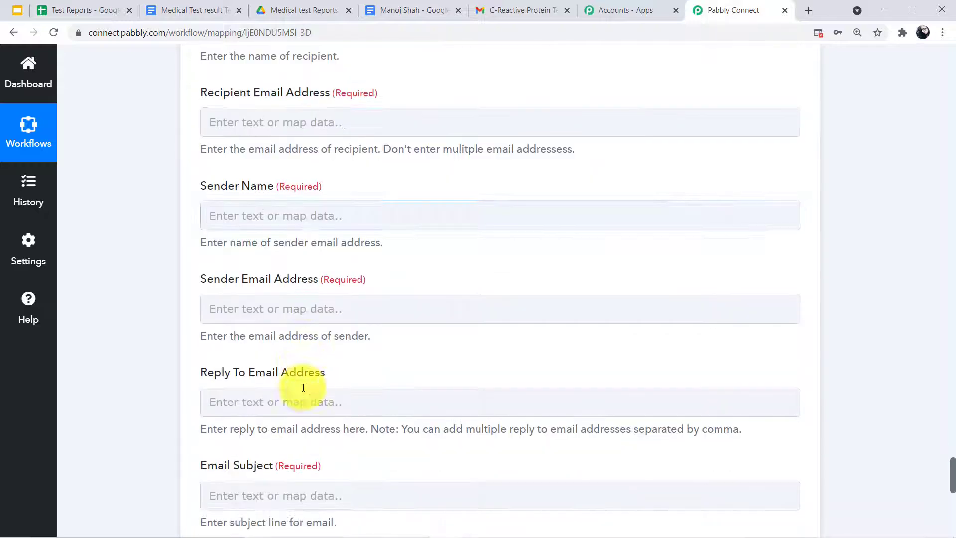
scroll(298, 316, up, 8)
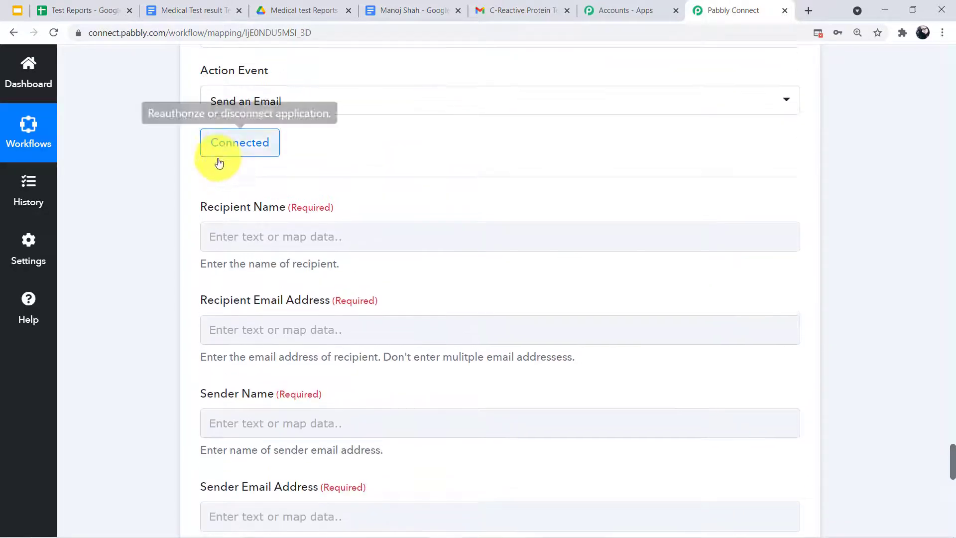
click(291, 245)
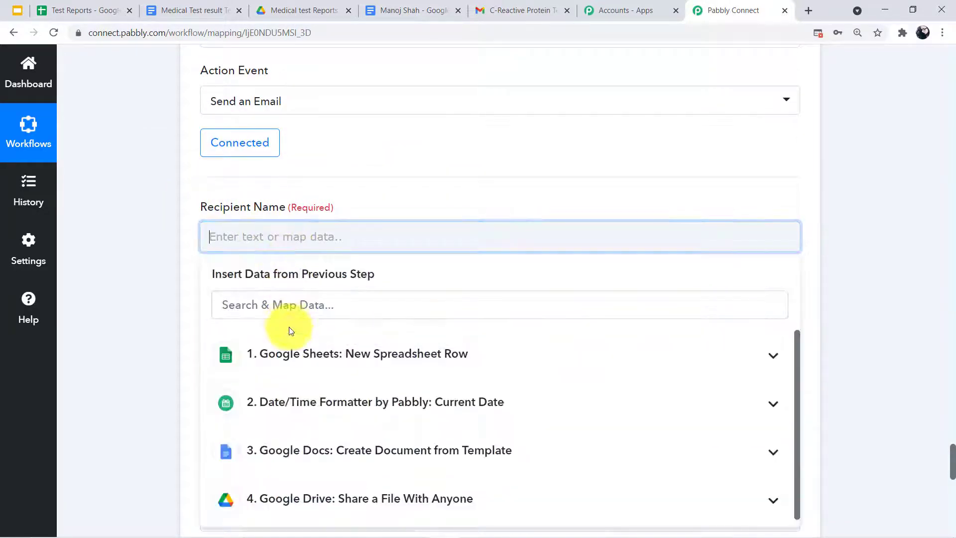
click(303, 352)
click(348, 441)
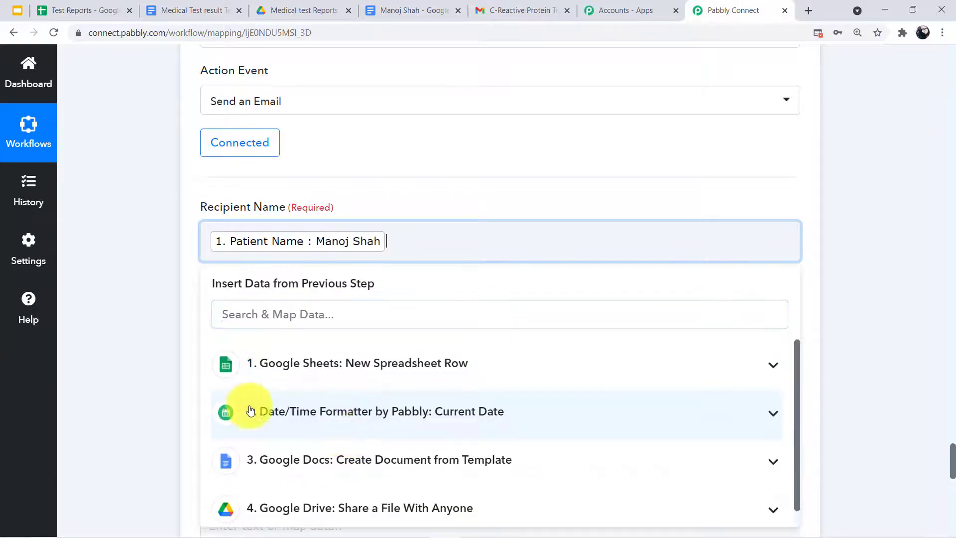
scroll(309, 261, down, 1)
click(283, 275)
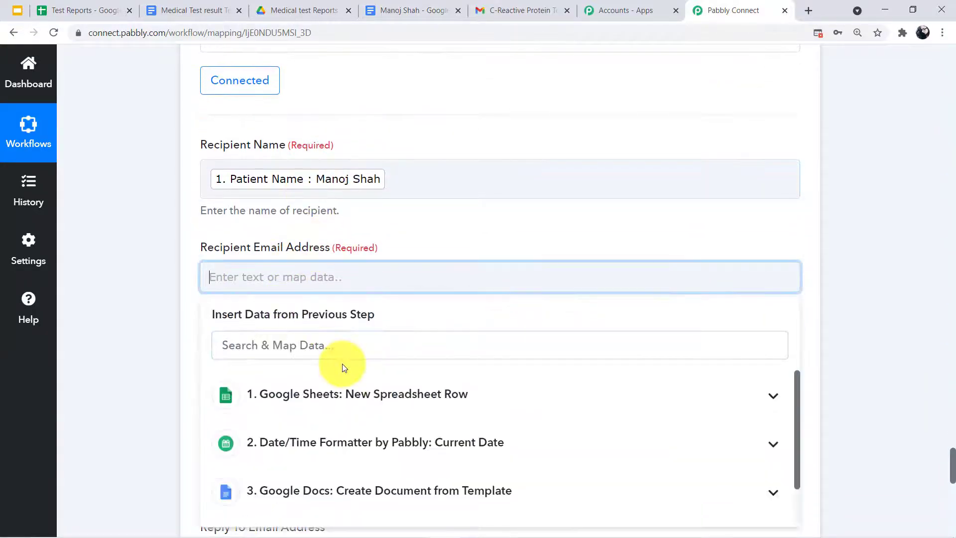
click(357, 394)
scroll(397, 348, down, 5)
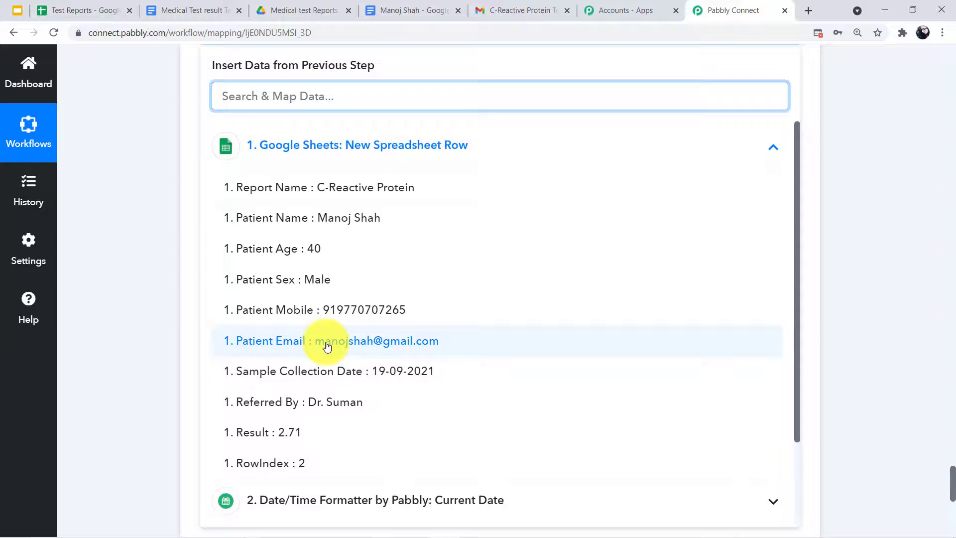
click(378, 342)
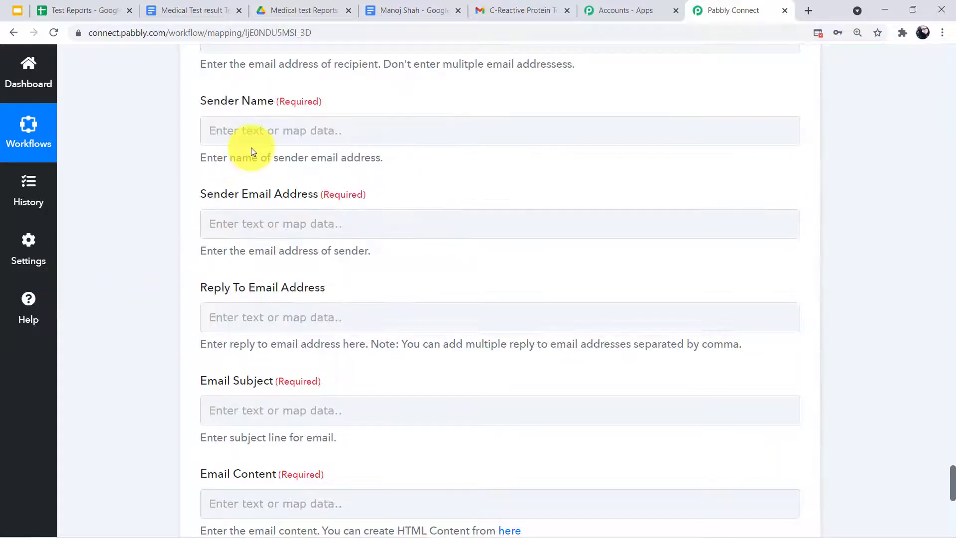
Enter the sender's name and type the sender's e-mail address
scroll(250, 149, up, 1)
click(251, 194)
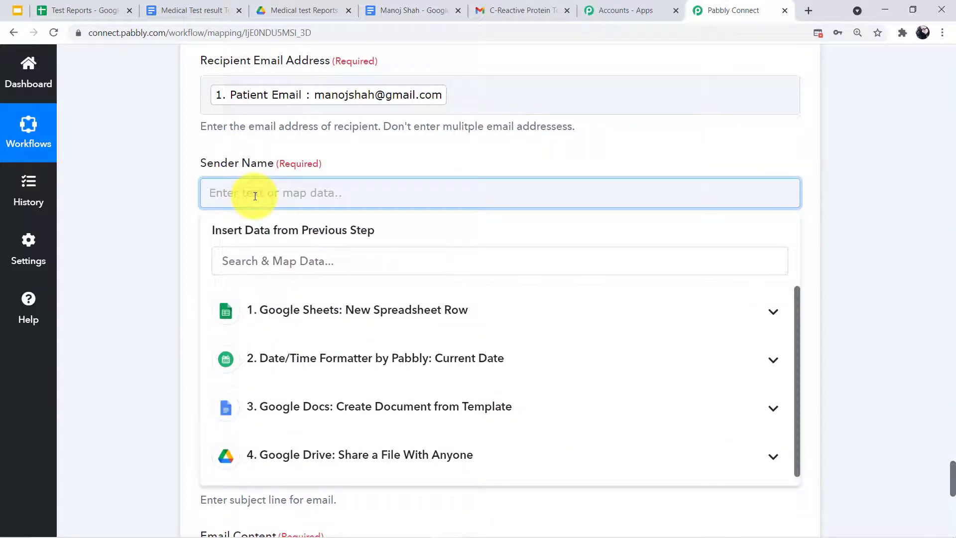
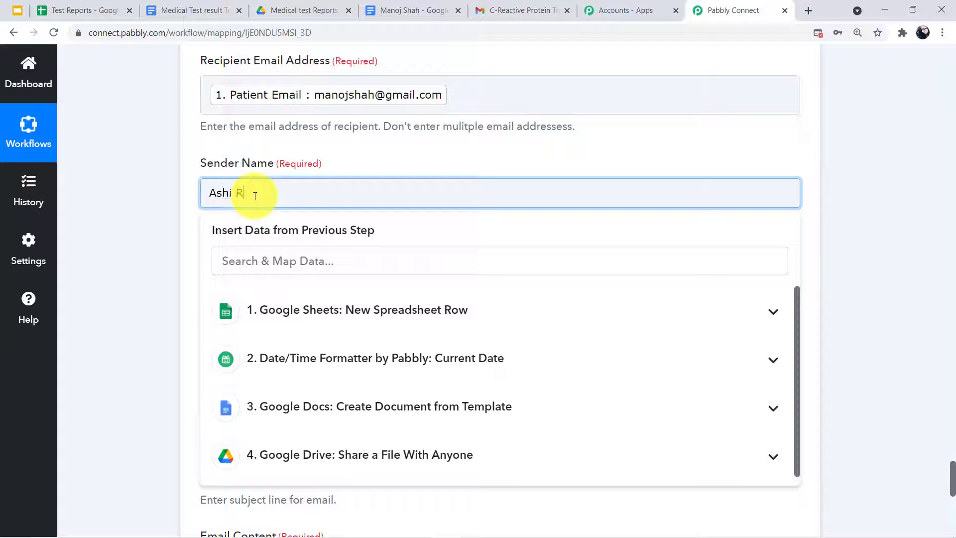
click(181, 234)
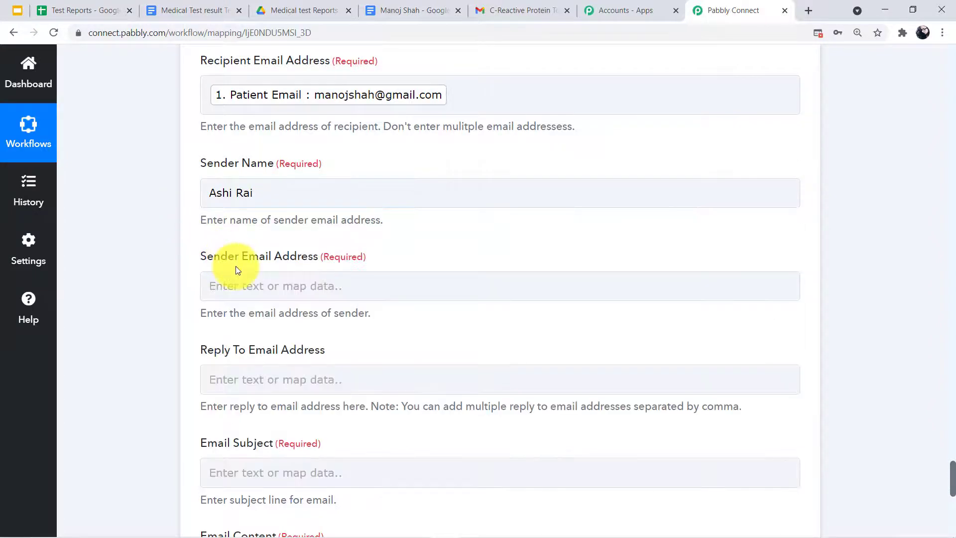
scroll(219, 235, down, 1)
click(271, 219)
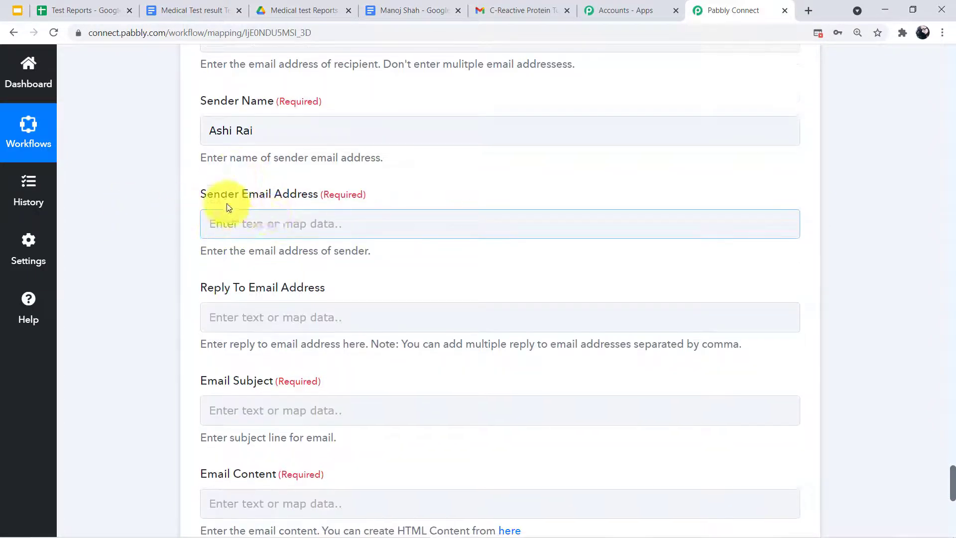
click(214, 223)
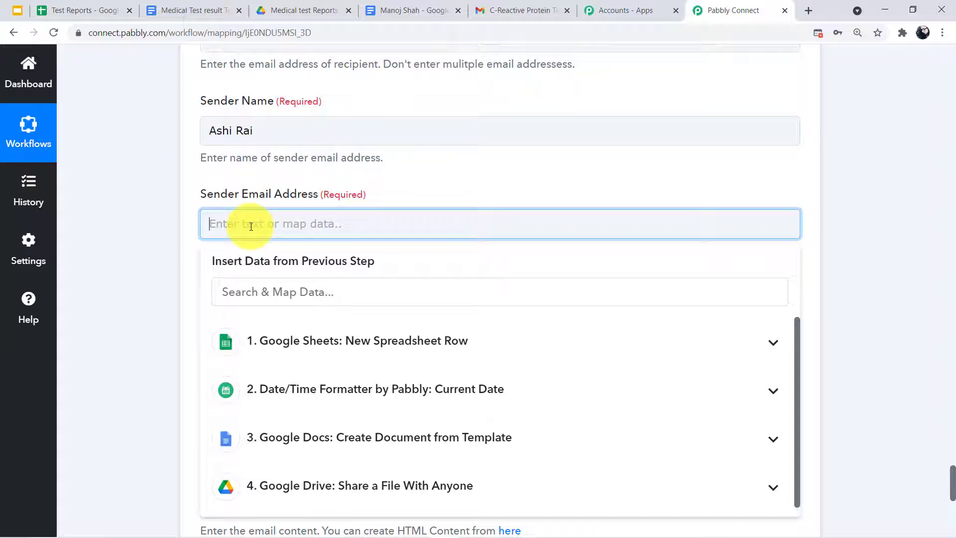
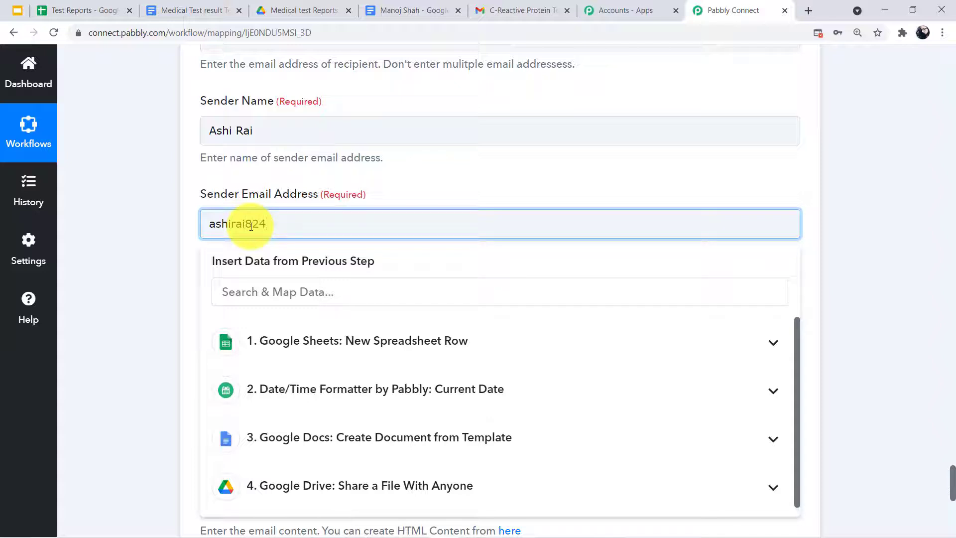
Set the Email Subject to the sheet's 1. Report Name followed by 'Test Report'
click(198, 240)
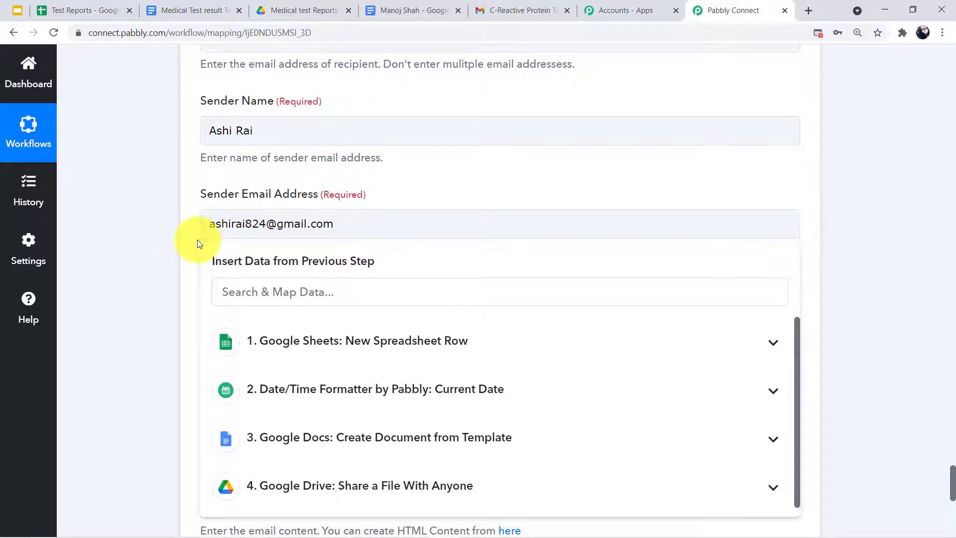
scroll(204, 249, down, 1)
scroll(182, 247, down, 3)
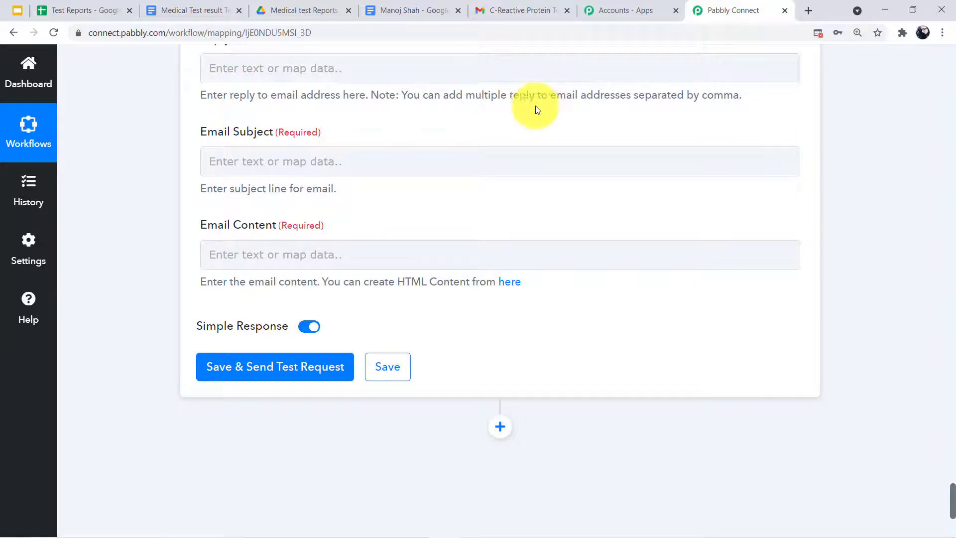
click(313, 158)
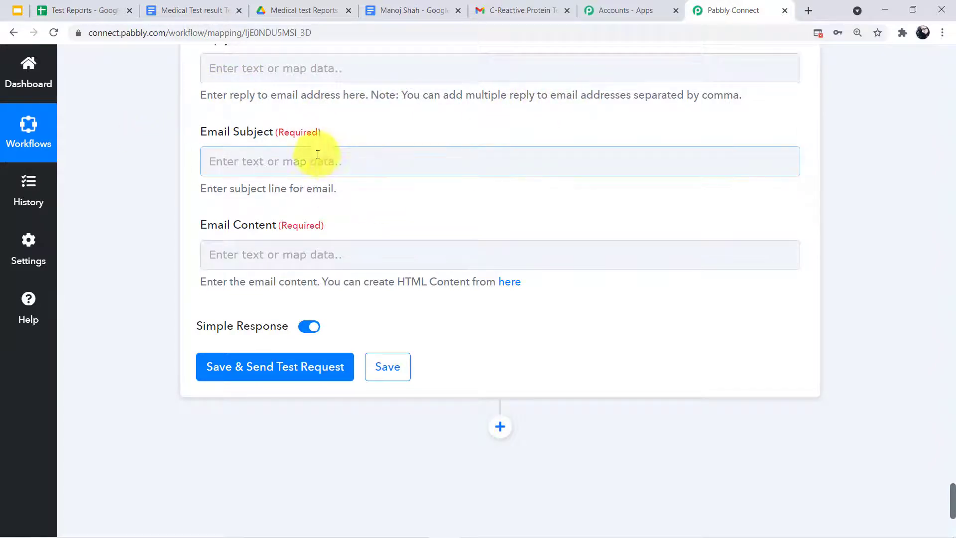
click(299, 160)
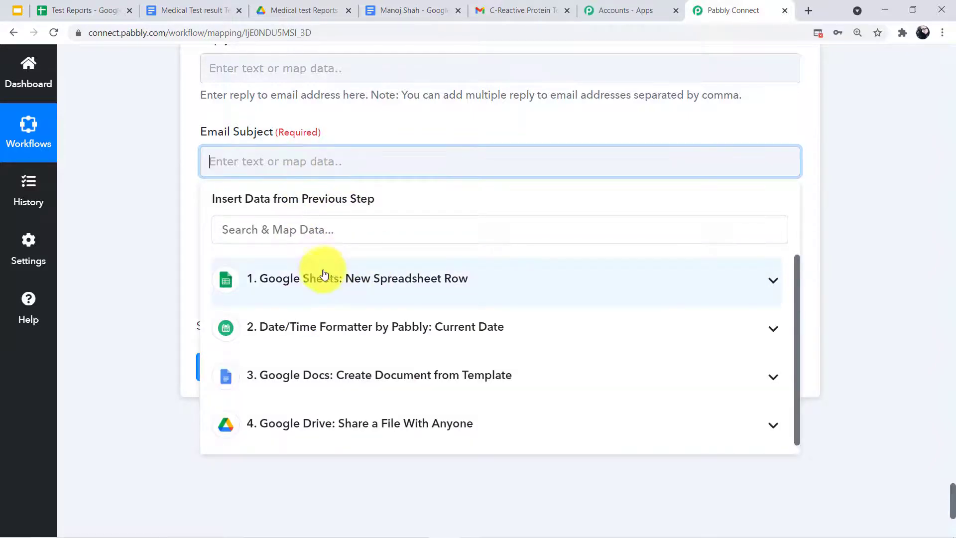
click(298, 278)
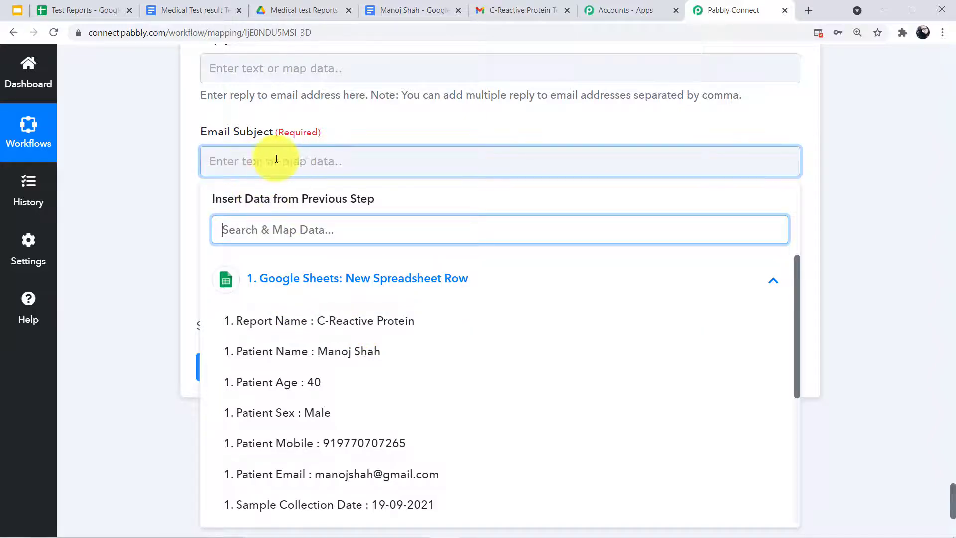
click(341, 321)
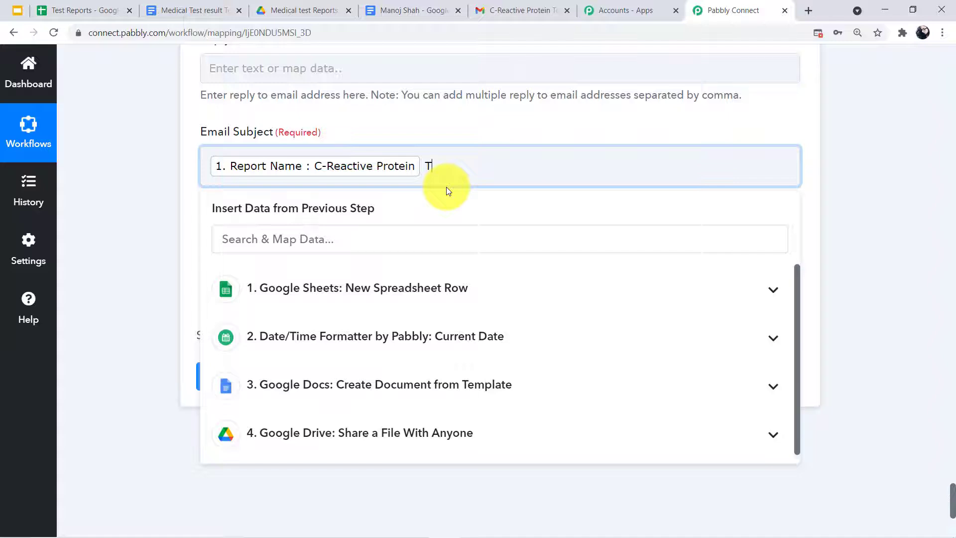
text(Tesht Report)
click(122, 276)
scroll(281, 218, down, 1)
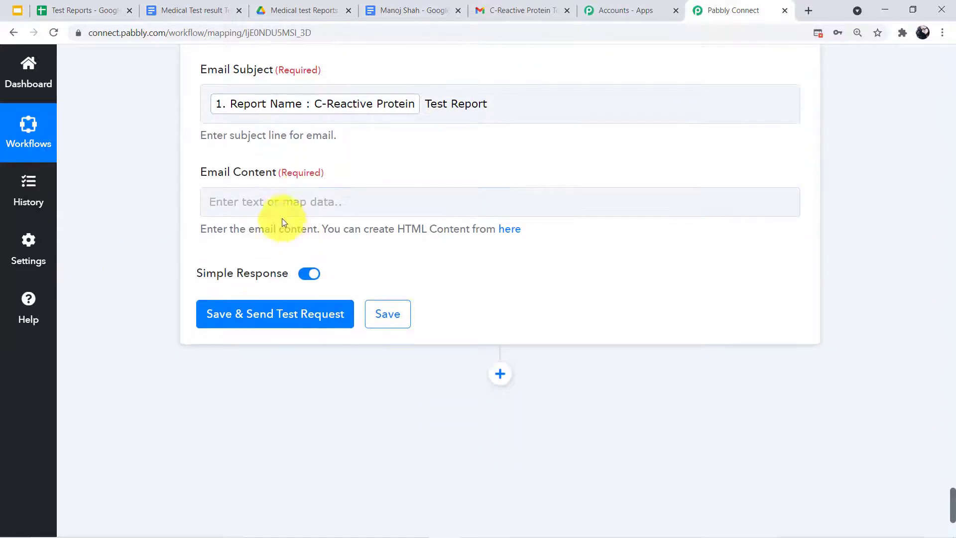
click(277, 200)
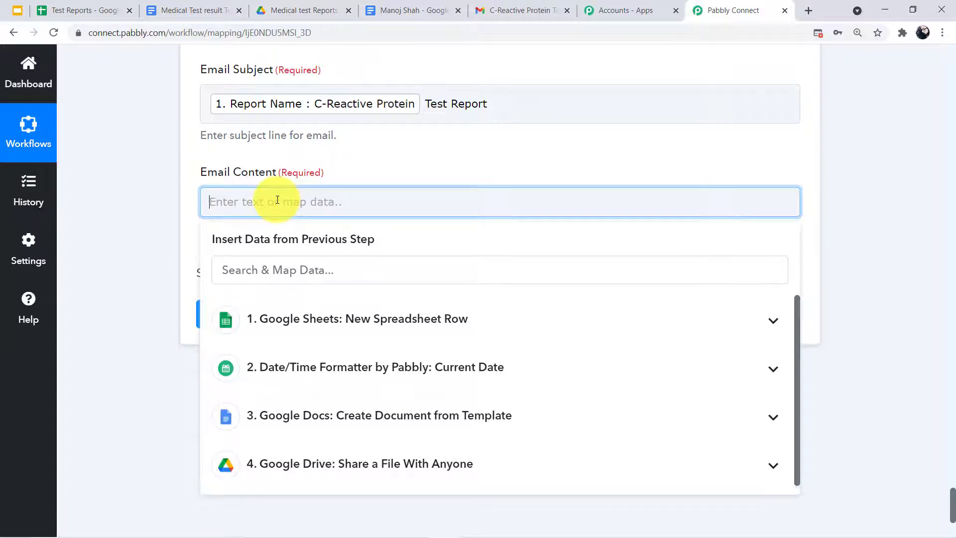
Open the email body with 'Hello' plus the mapped Patient Name and a comma
text(Hello)
click(321, 330)
click(331, 393)
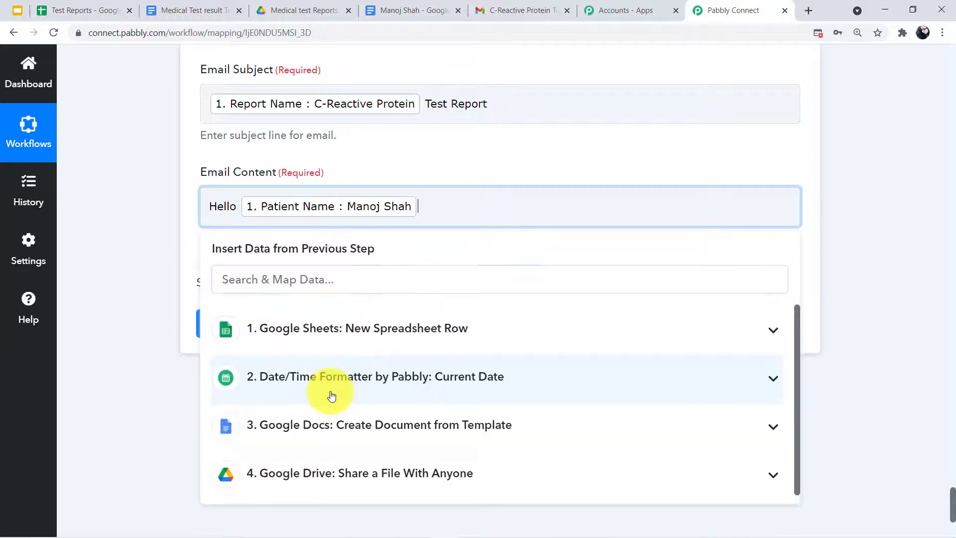
text(,)
key(Return)
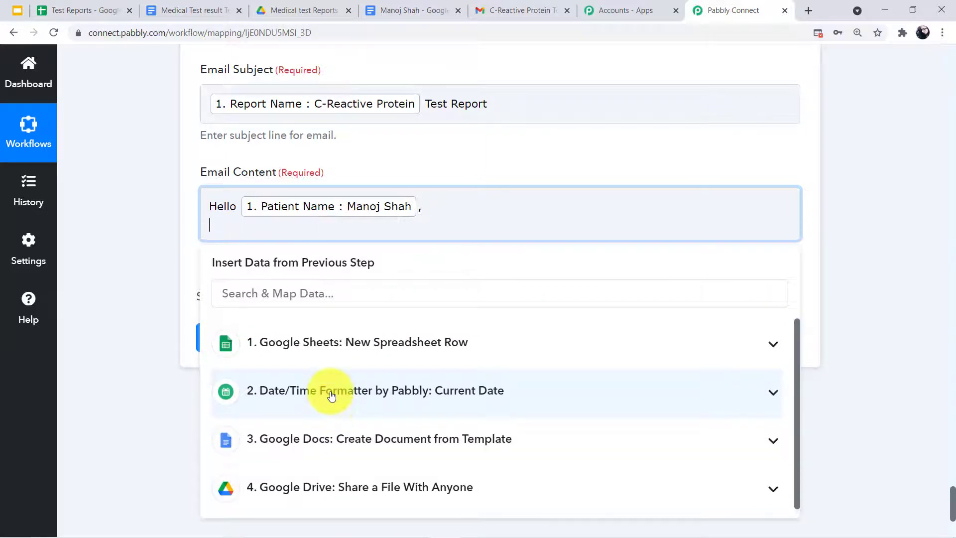
Add a second line citing the mapped Report Name and ending 'test report.'
text(Thsi is your)
click(384, 333)
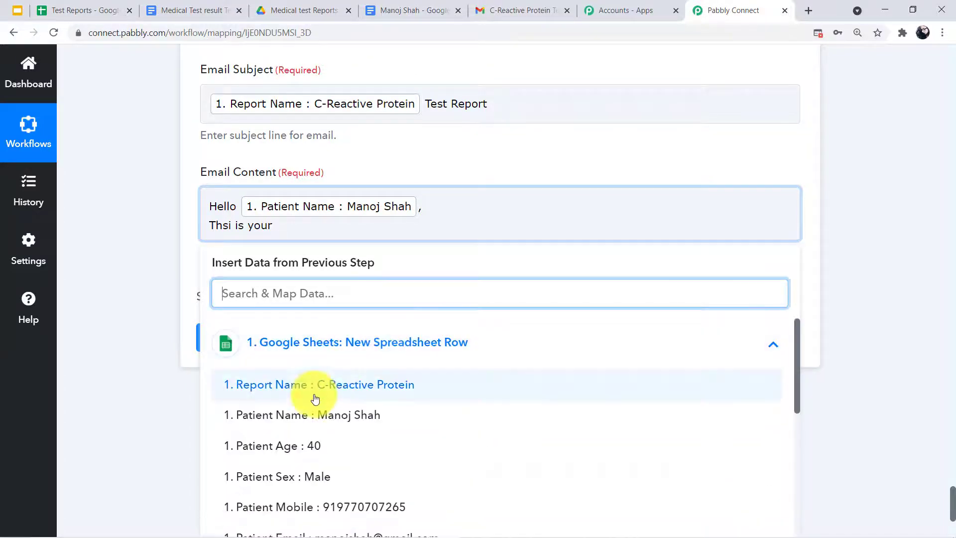
click(315, 398)
text(tes)
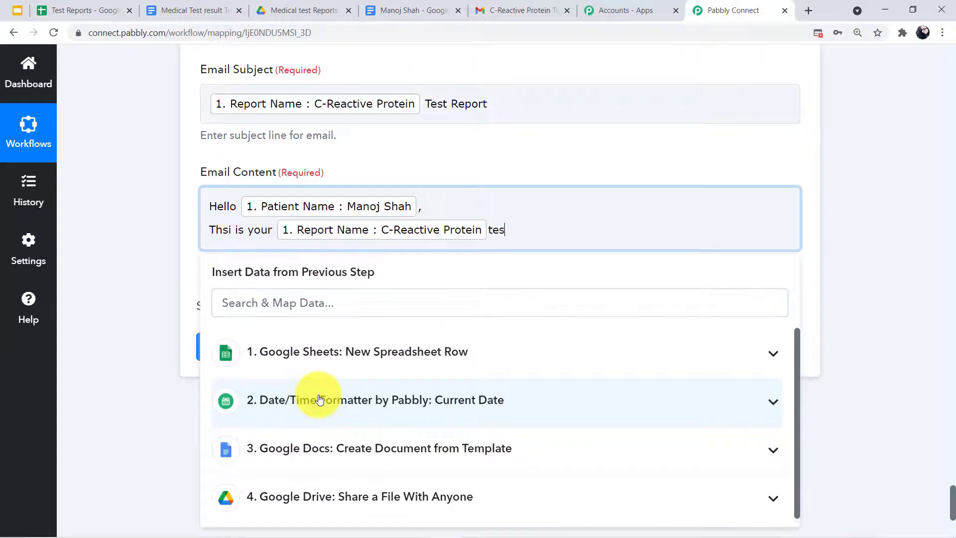
text(t report.)
key(Return)
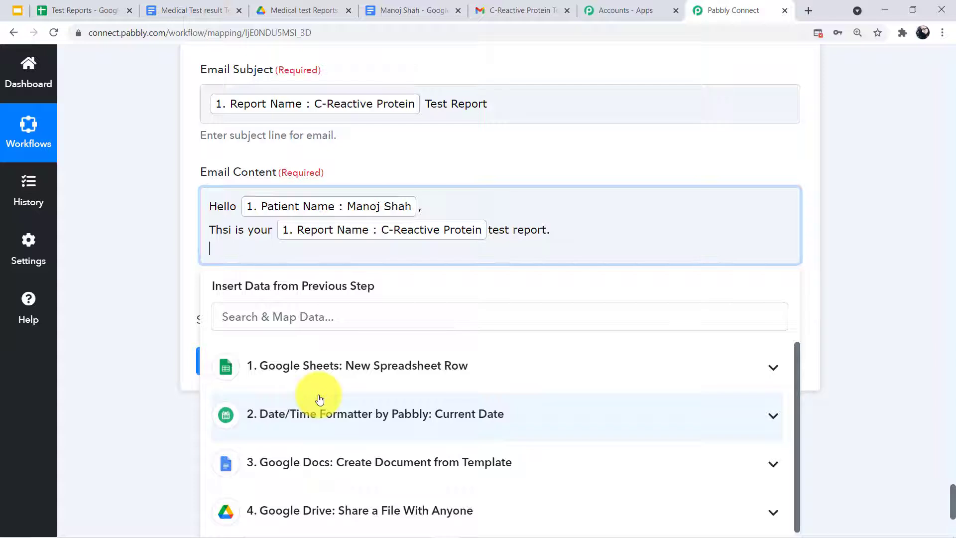
Add the line 'Click the link below to download the file.' and start a new line
text(Click the link belwo)
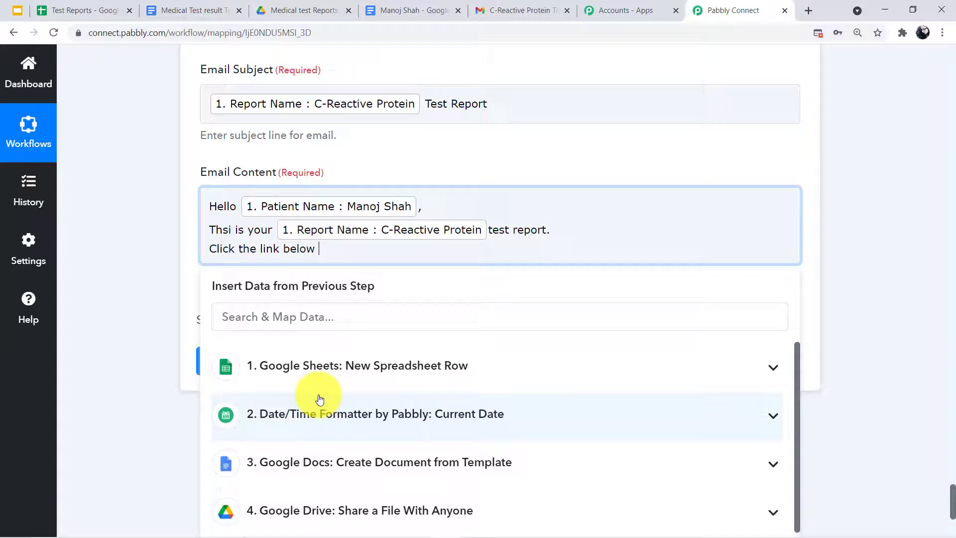
text(to download)
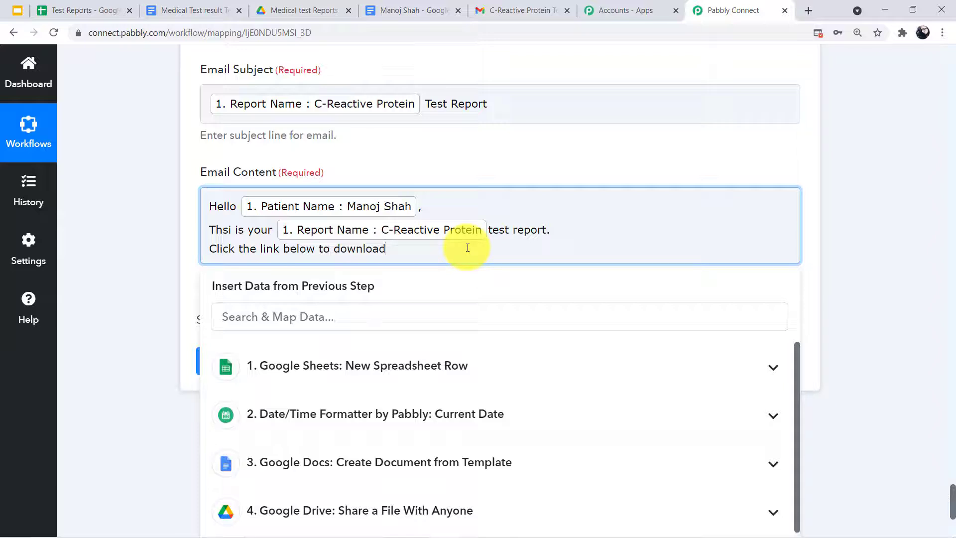
text(the file.)
key(Return)
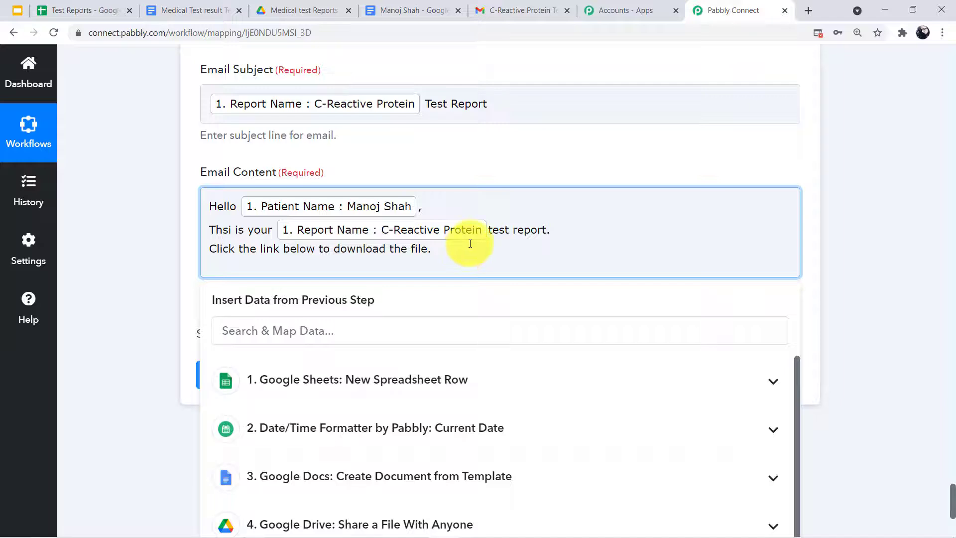
Insert the Drive step's Res2 ExportLinks Application/pdf link beneath the download sentence
click(305, 333)
scroll(303, 335, down, 1)
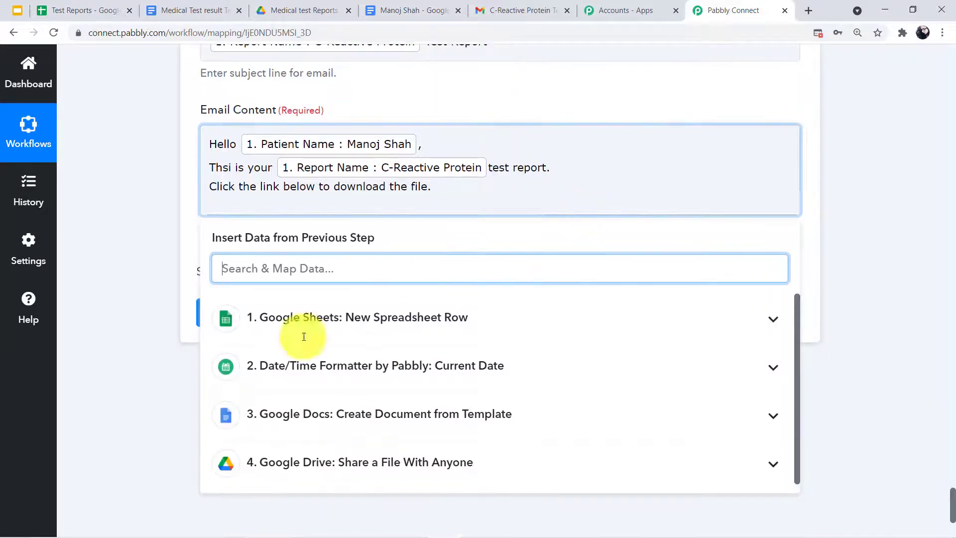
scroll(235, 461, down, 1)
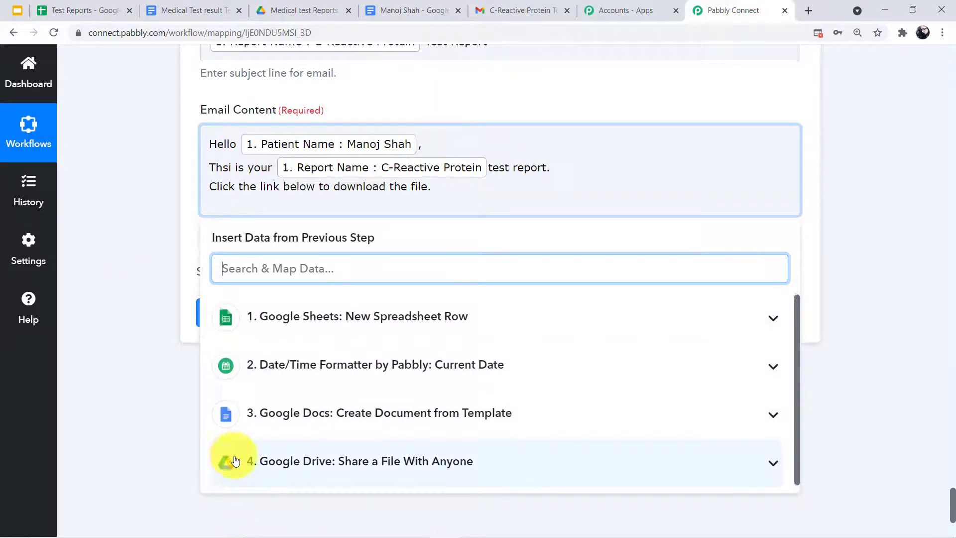
click(307, 464)
scroll(397, 403, down, 8)
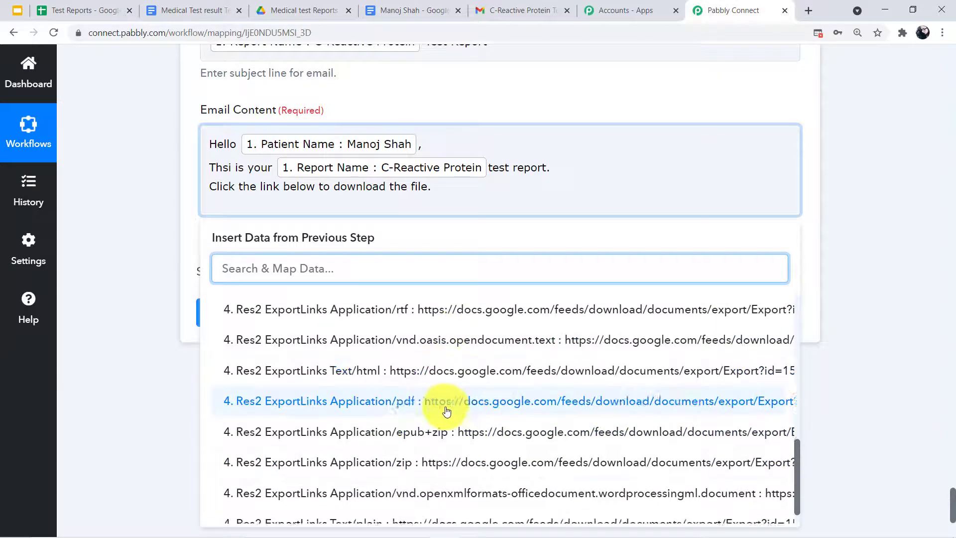
scroll(447, 463, down, 3)
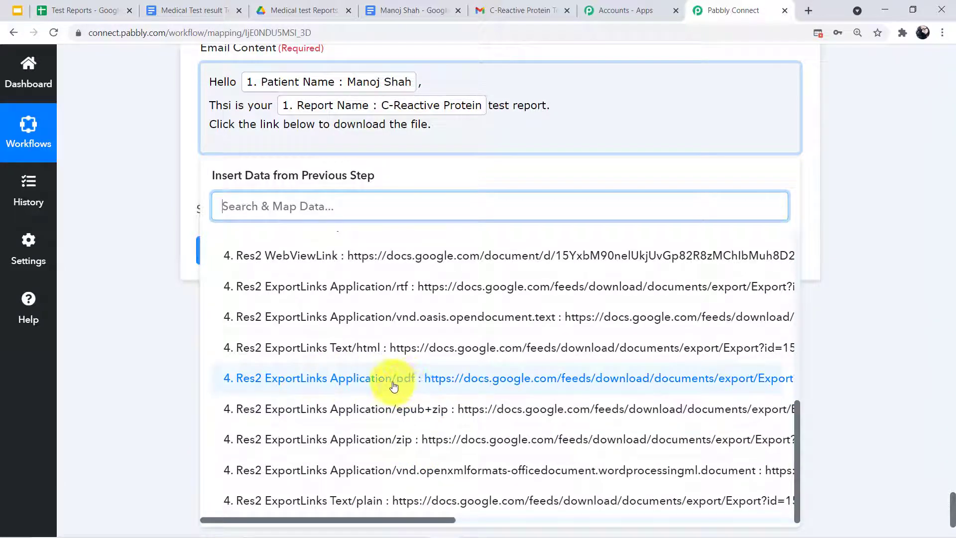
click(373, 384)
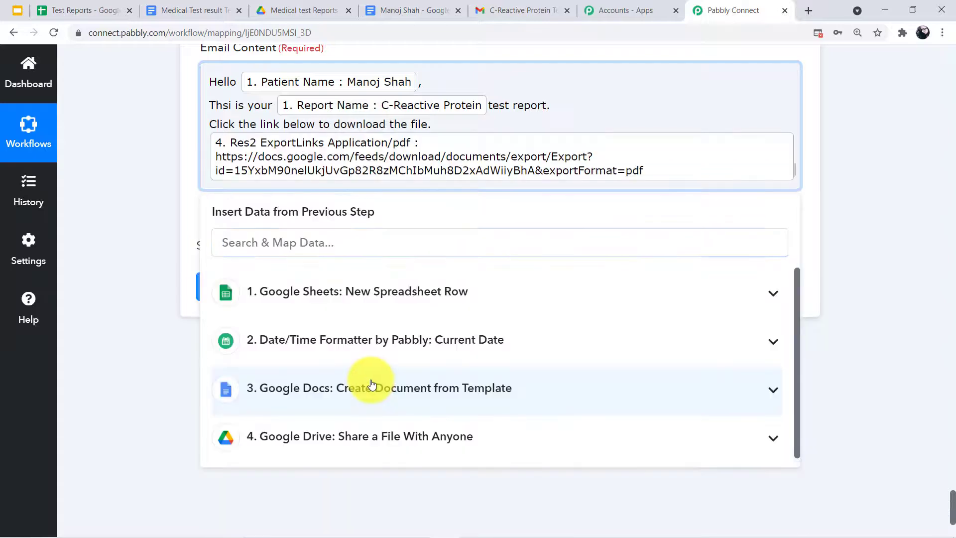
click(174, 196)
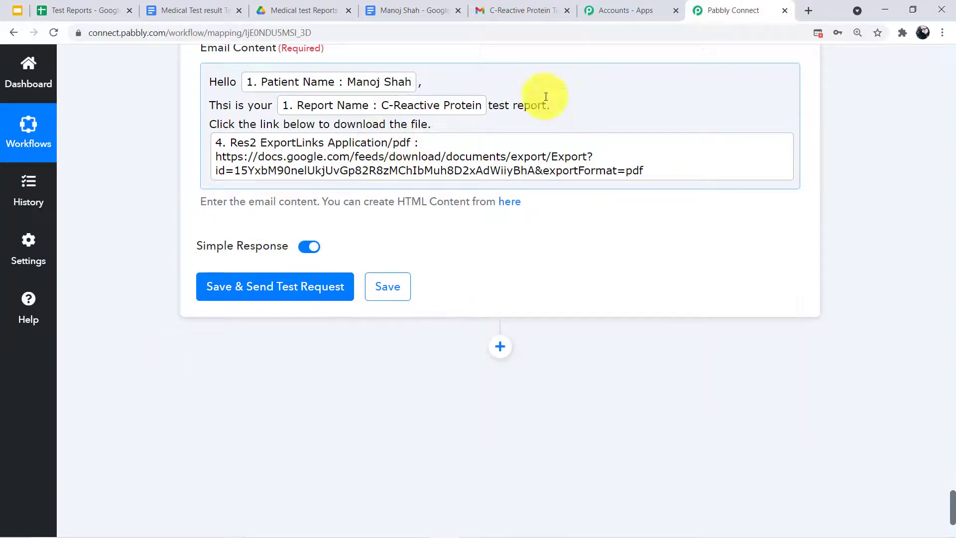
Save the Gmail email step, send a test that returns SENT, and switch to Gmail
scroll(520, 324, up, 5)
scroll(503, 291, up, 11)
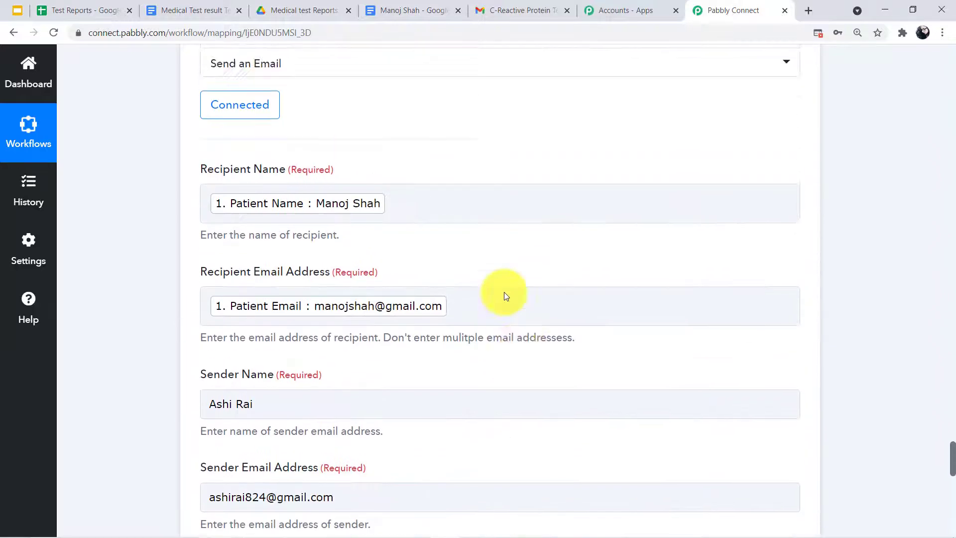
scroll(420, 290, down, 9)
scroll(351, 282, down, 7)
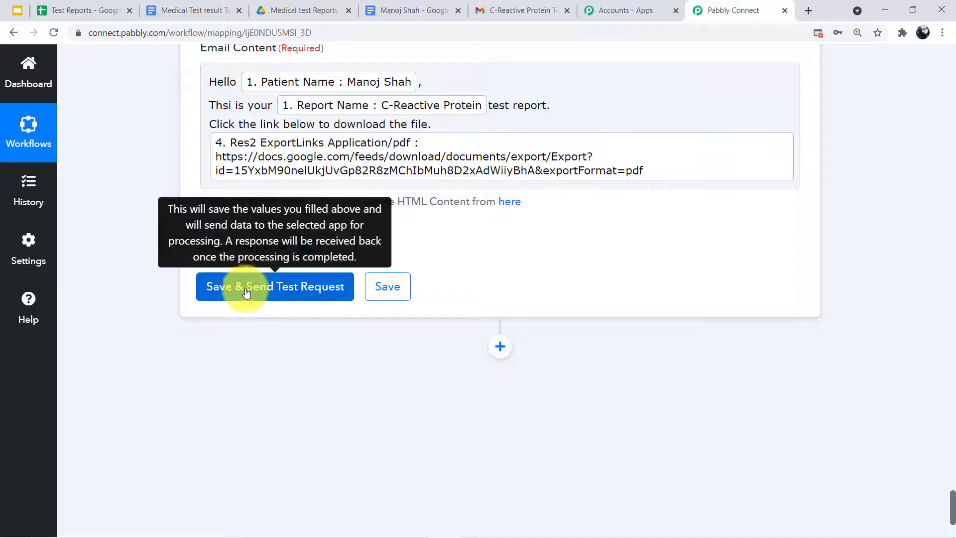
click(246, 293)
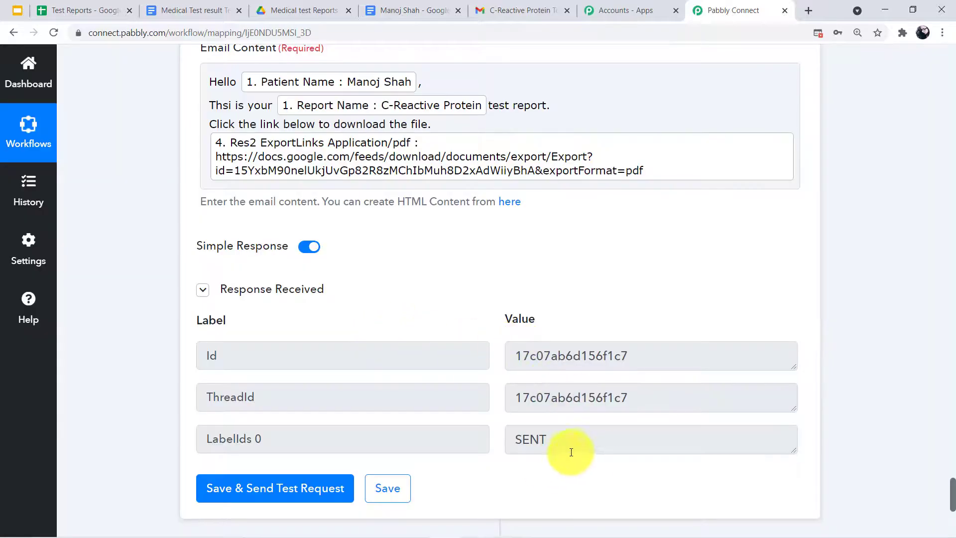
click(530, 6)
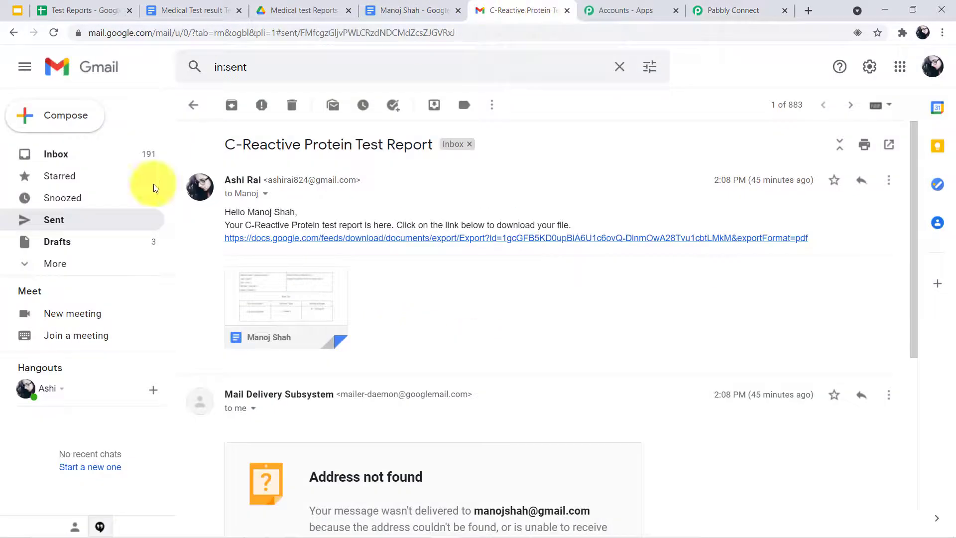
From Sent mail, open the C-Reactive Protein Test Report email and download its PDF link
click(81, 216)
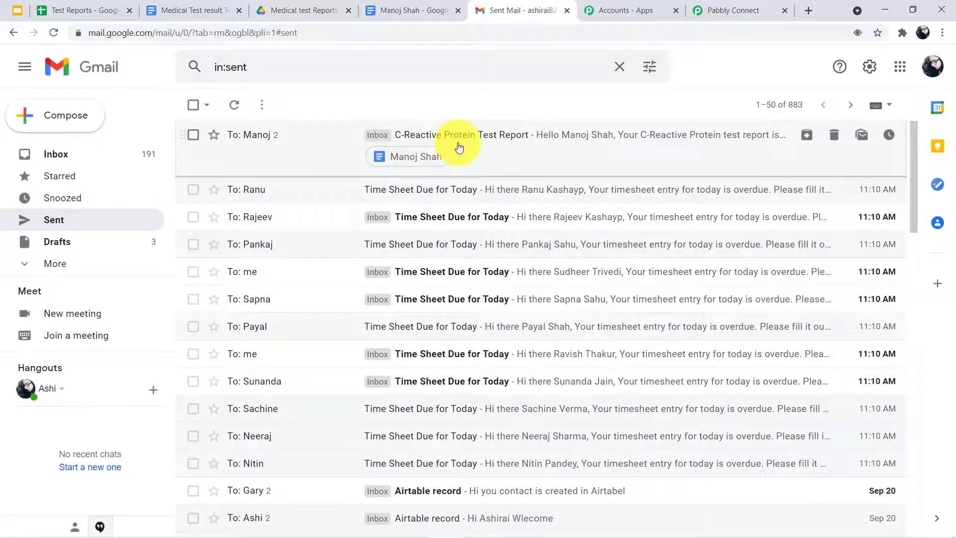
click(459, 148)
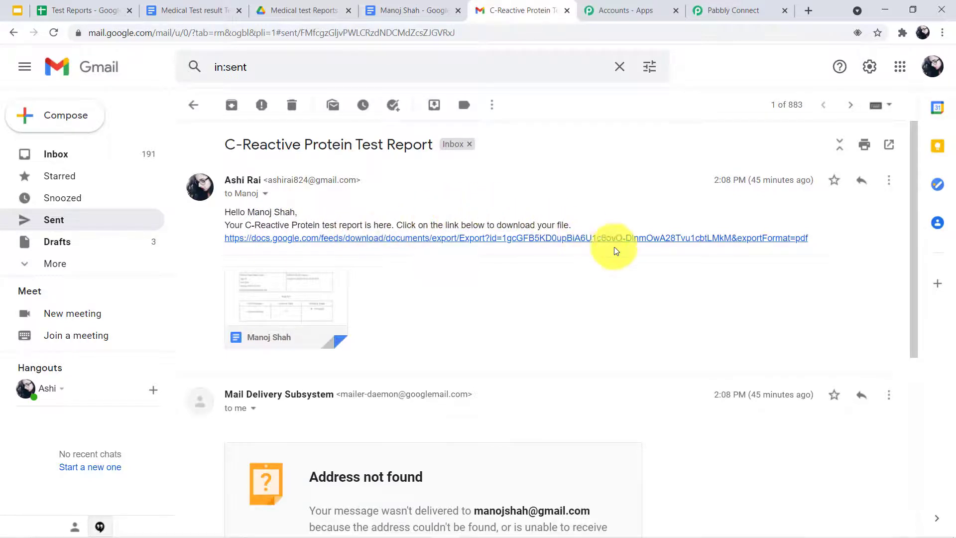
click(271, 317)
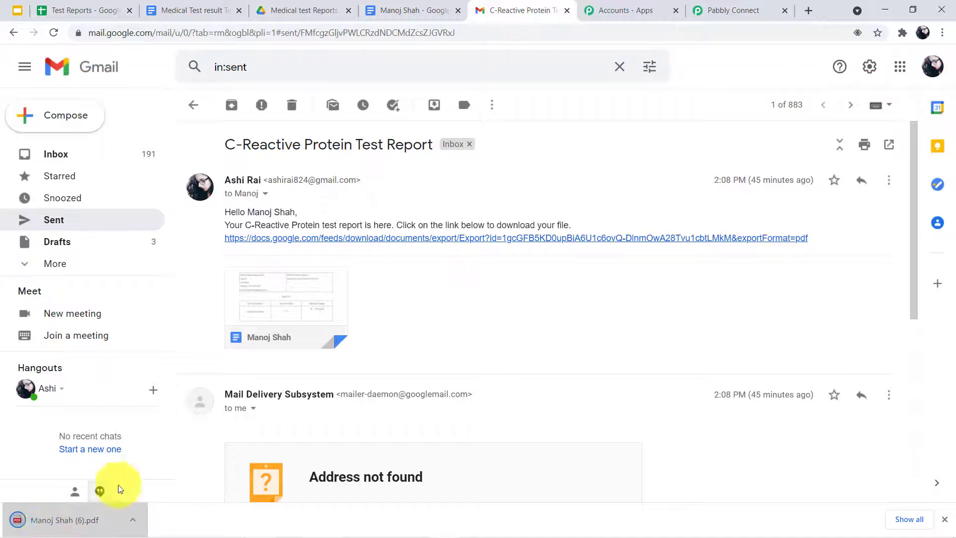
Open the downloaded report PDF and verify the 21-09-2021 date and C-Reactive Protein 2.71
mouse_move(34, 516)
click(69, 516)
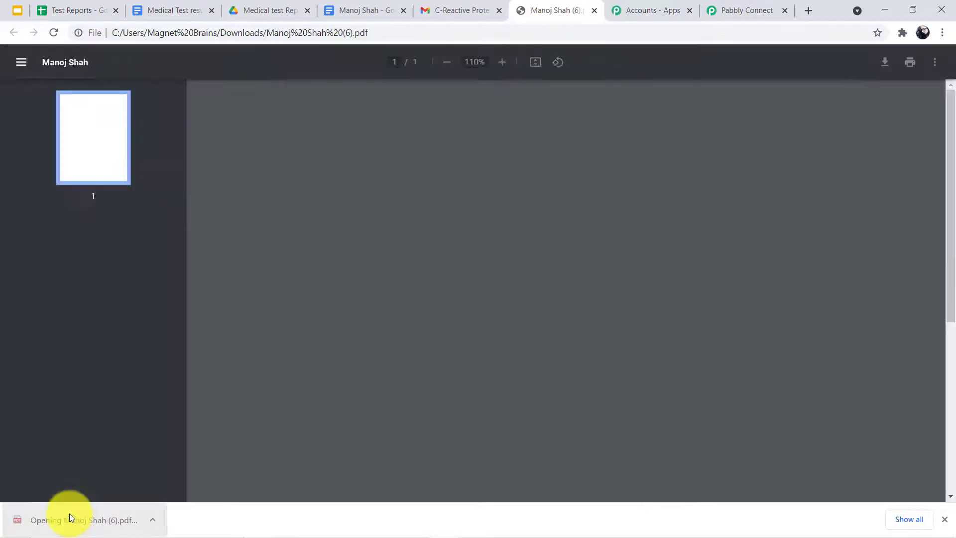
scroll(697, 175, down, 1)
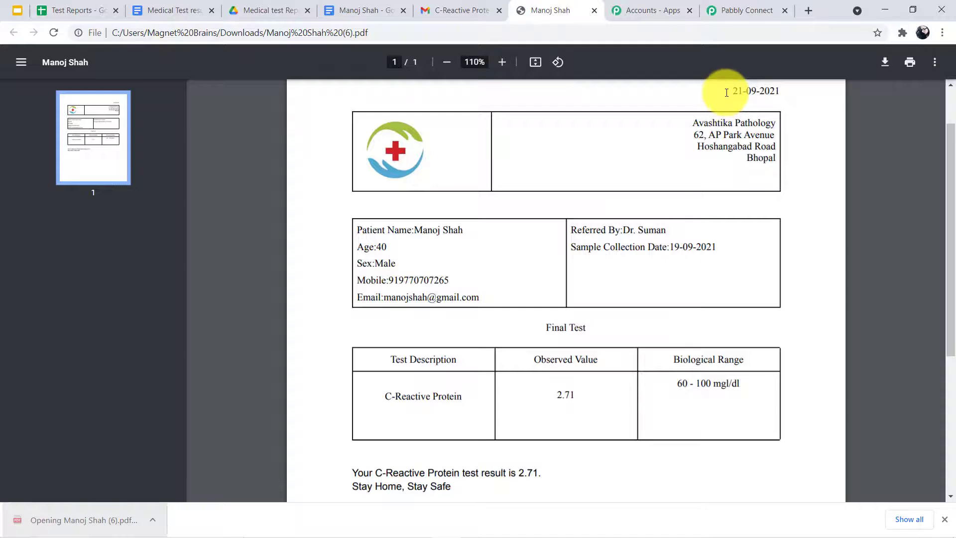
scroll(457, 299, down, 1)
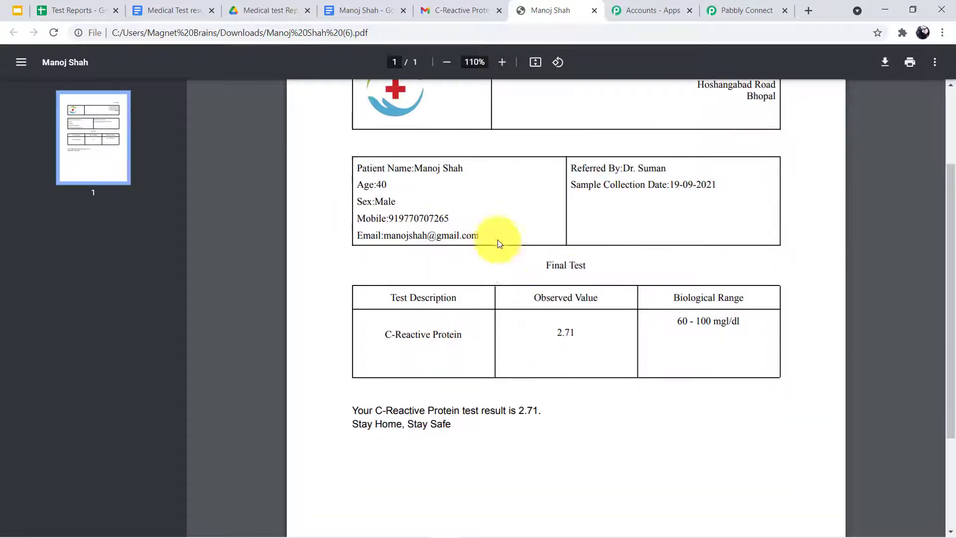
scroll(448, 298, down, 1)
scroll(308, 516, up, 3)
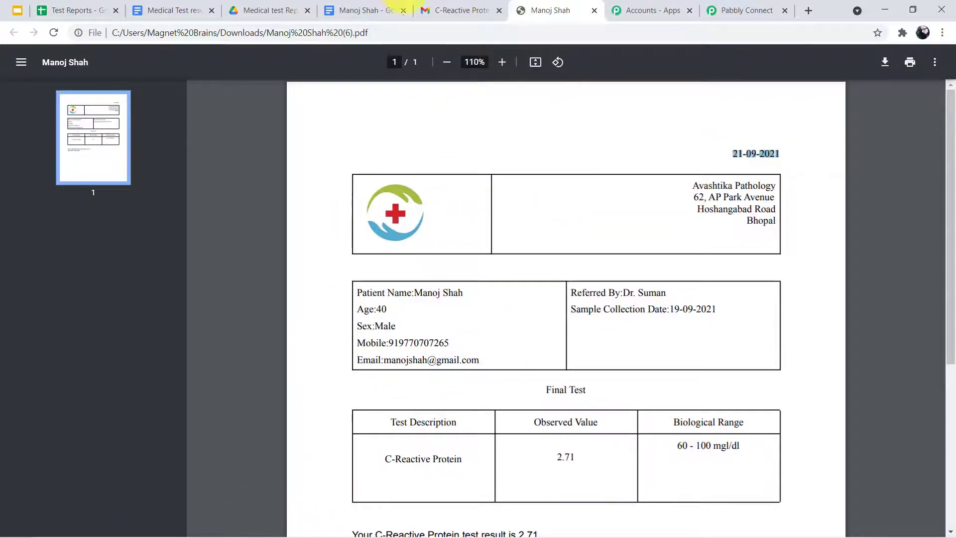
Close the PDF, check the Medical test Reports Drive folder, and return to Pabbly Connect
click(595, 11)
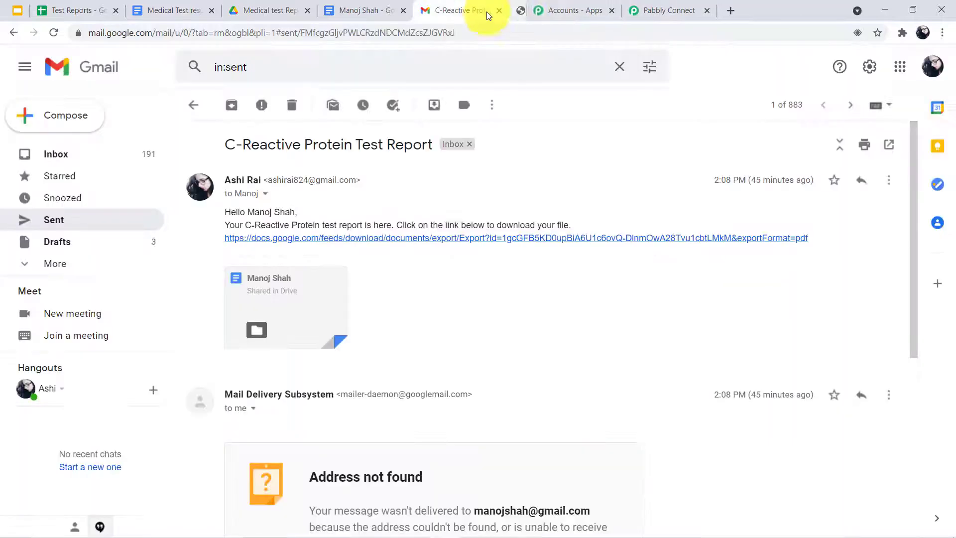
click(257, 11)
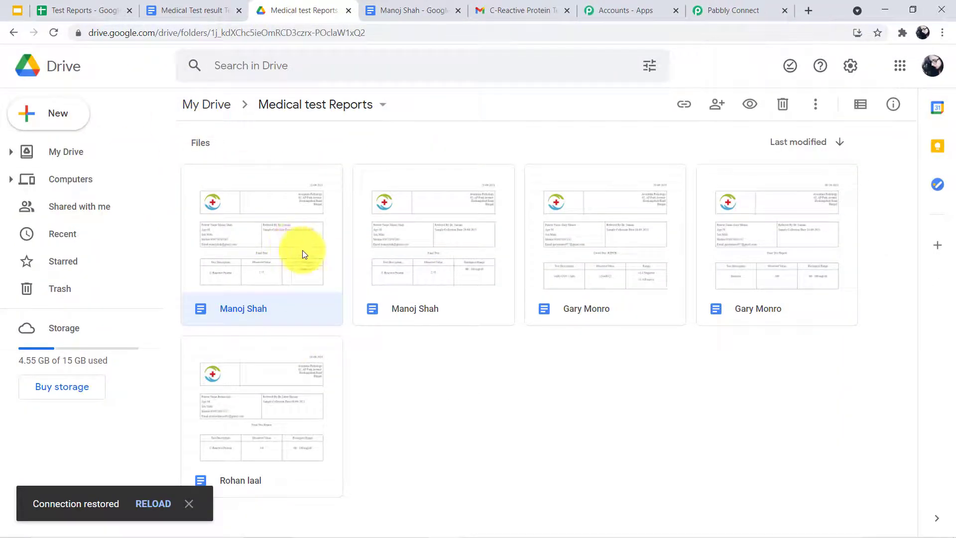
click(751, 5)
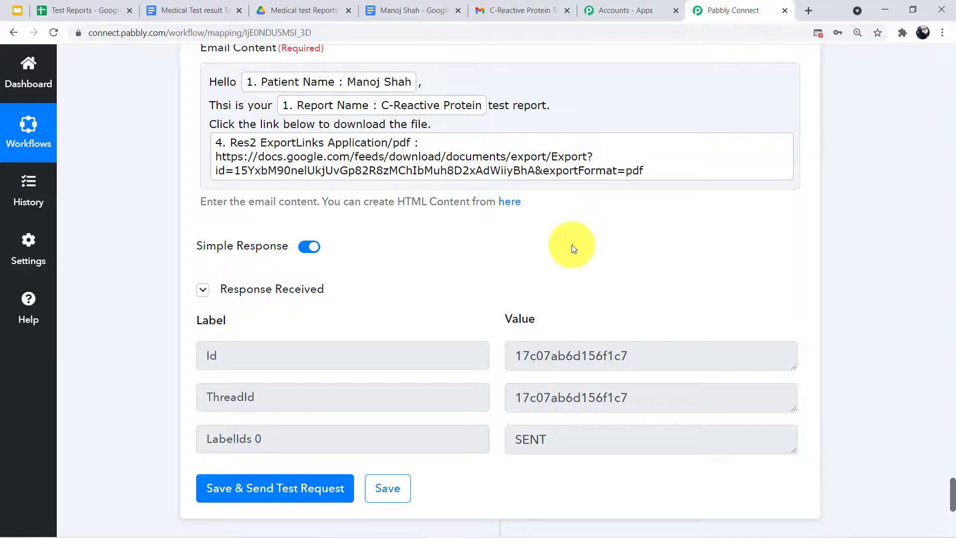
Review the email step's Response Received section, then bring up the Test Reports spreadsheet
scroll(533, 271, down, 2)
mouse_move(529, 261)
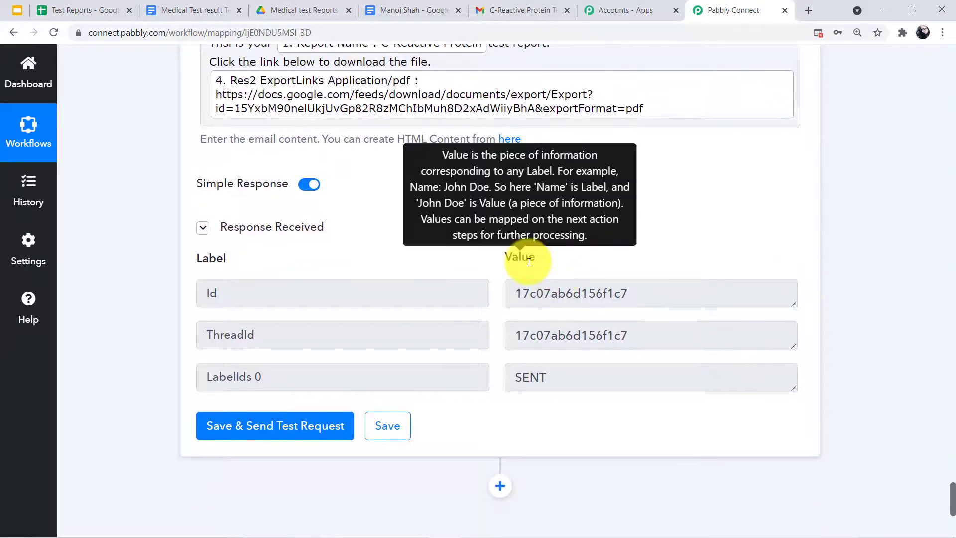
scroll(497, 246, up, 4)
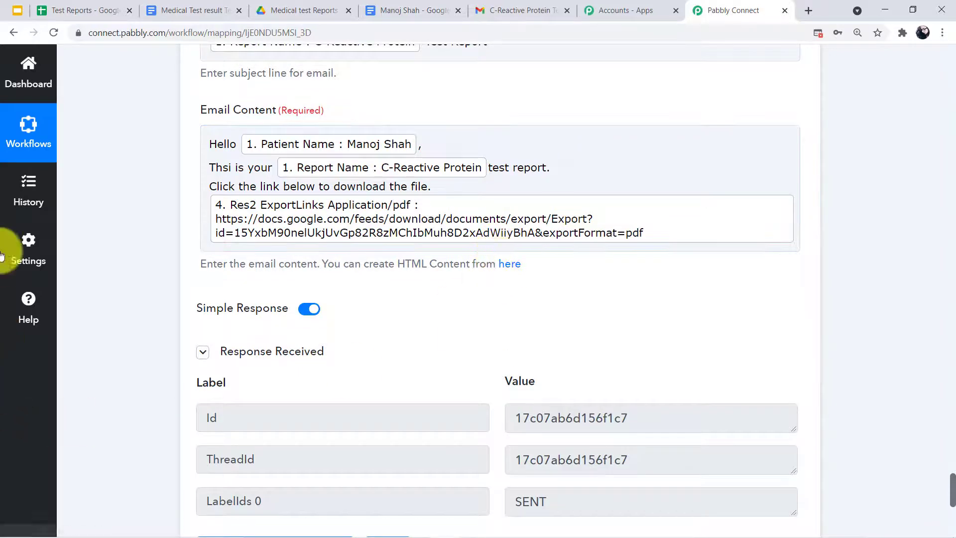
click(35, 10)
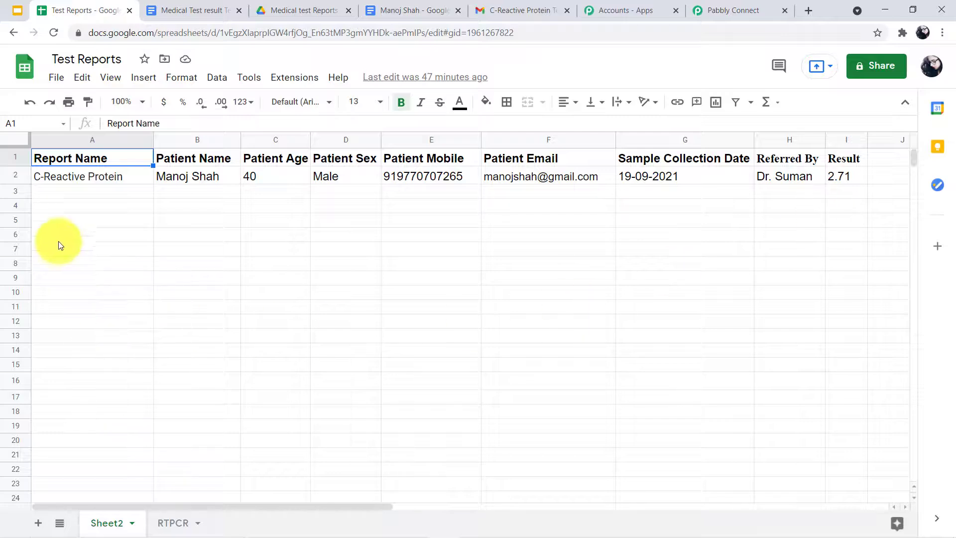
Glance at the sent email in Gmail, then left-align the Complete Blood Count row A3:I3
click(517, 8)
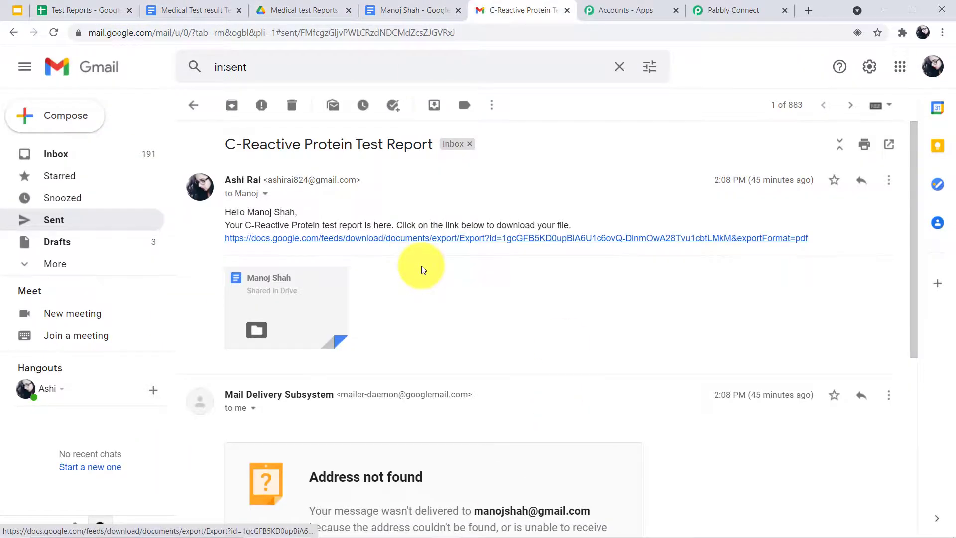
click(65, 9)
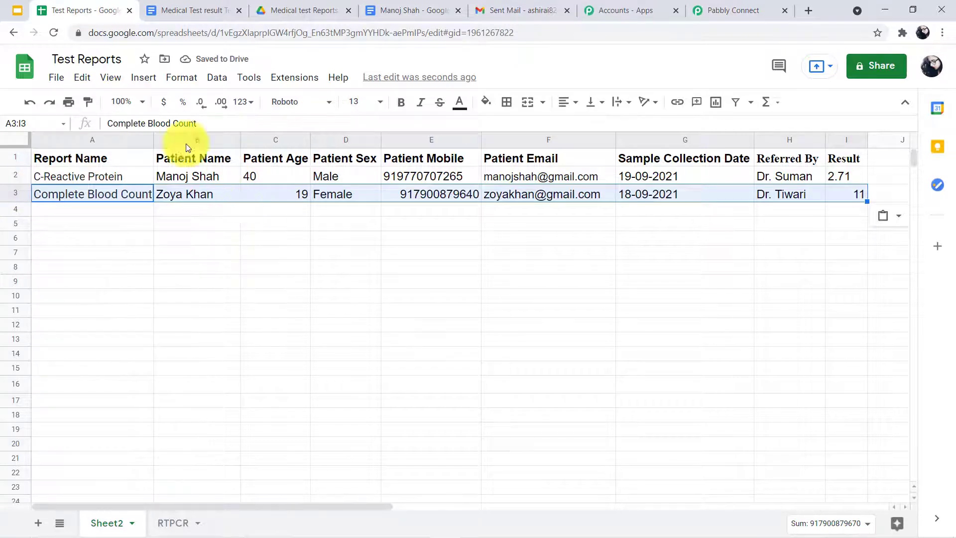
click(181, 77)
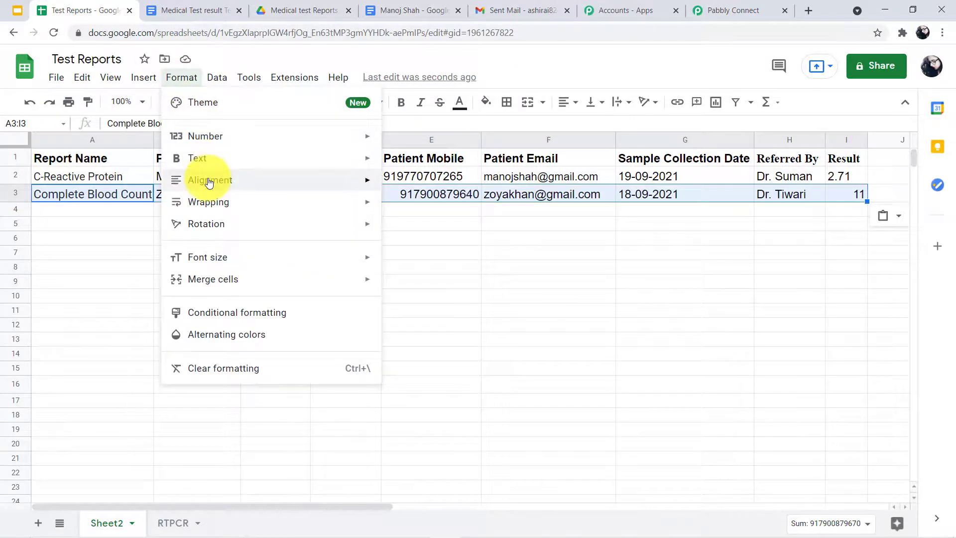
click(417, 181)
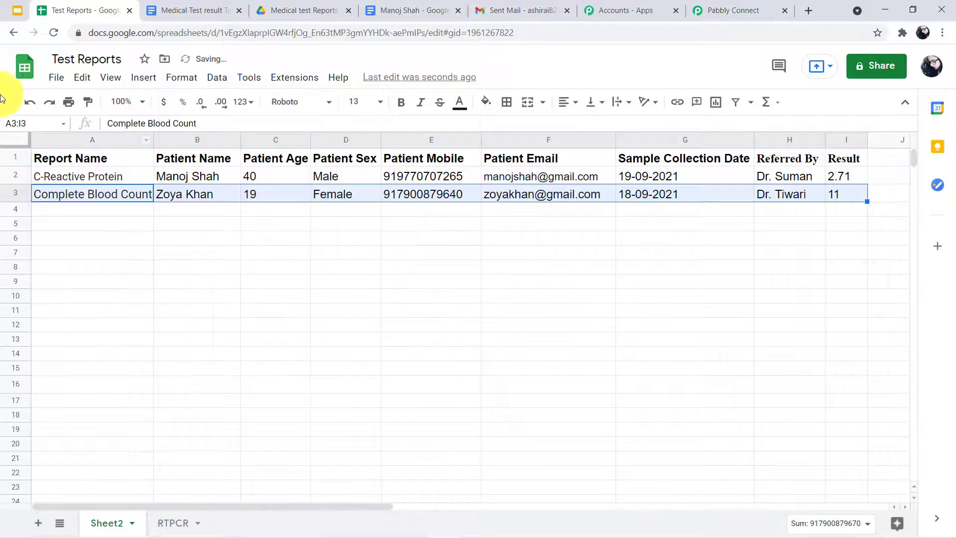
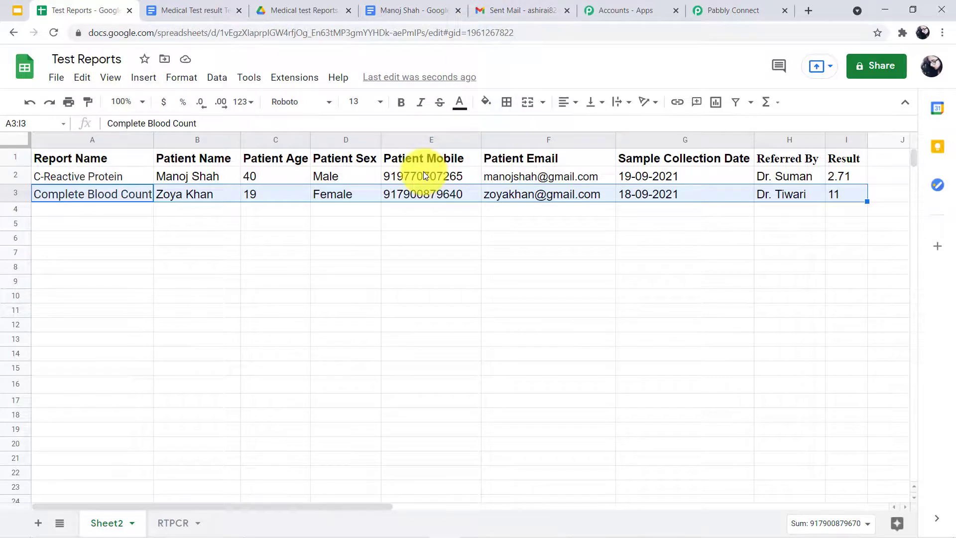
Switch to Gmail's Sent Mail list to find the Complete Blood Count Test Report email
click(519, 6)
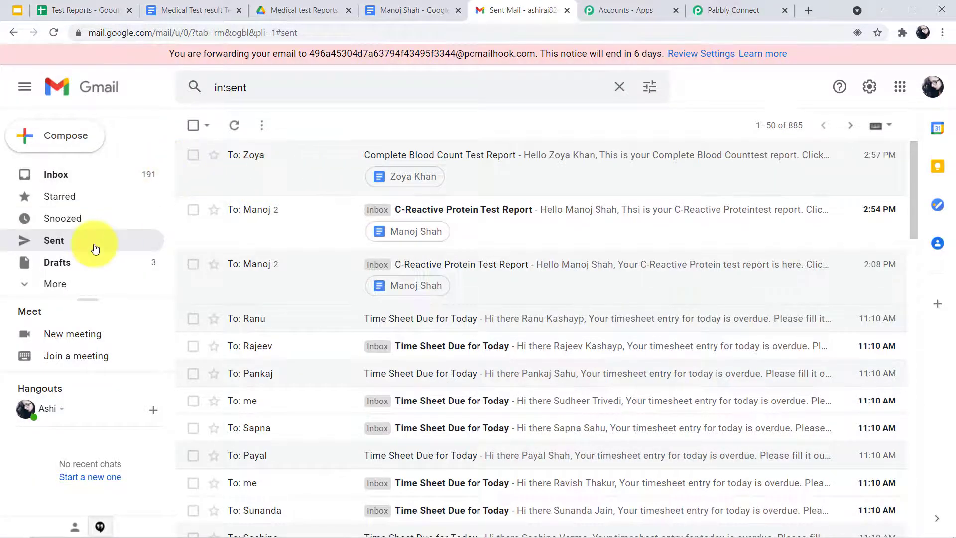
Open the Complete Blood Count Test Report email and view its PDF report showing result 11
click(421, 158)
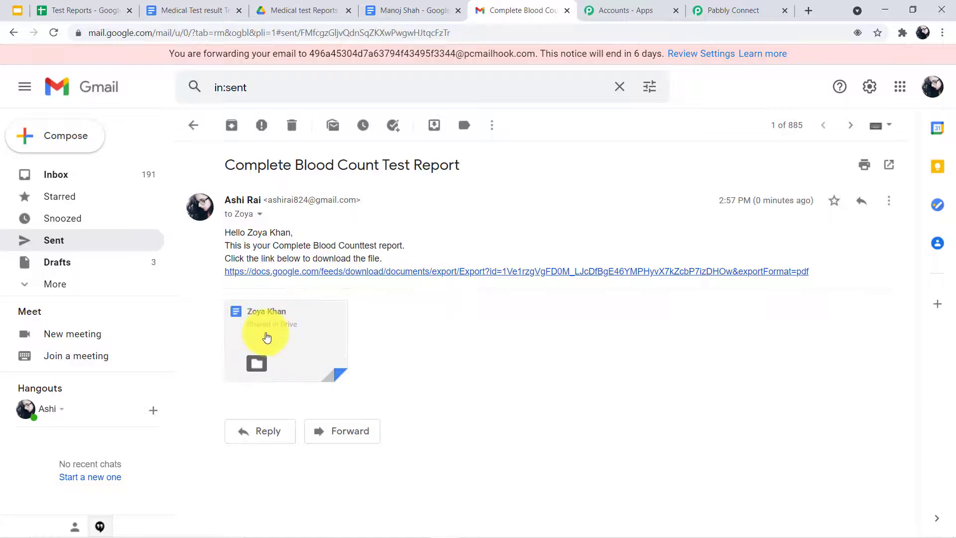
click(305, 373)
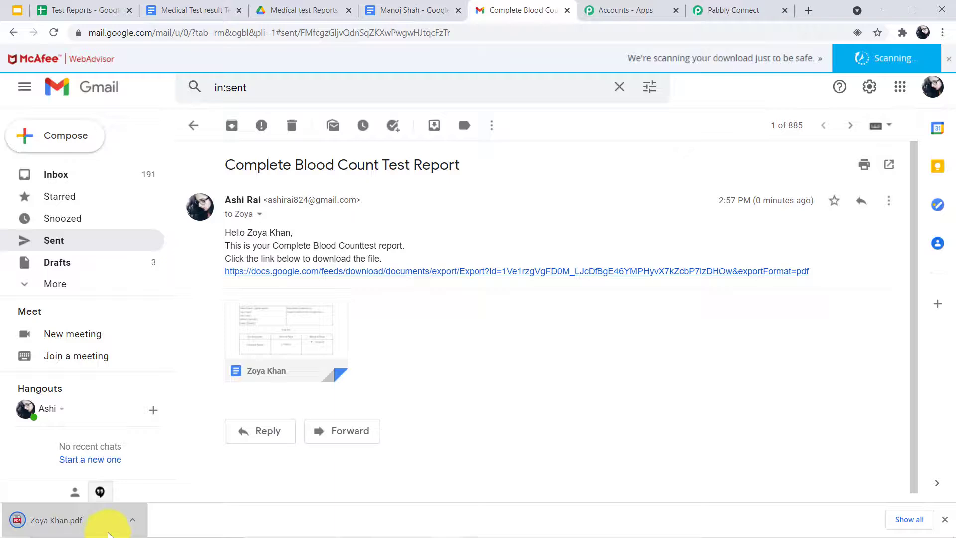
click(85, 532)
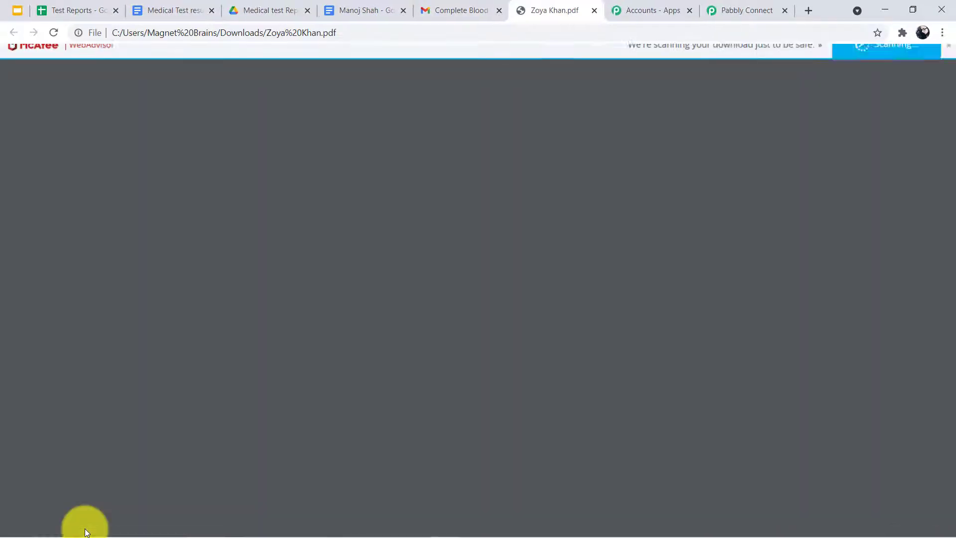
scroll(579, 310, down, 2)
scroll(579, 310, up, 4)
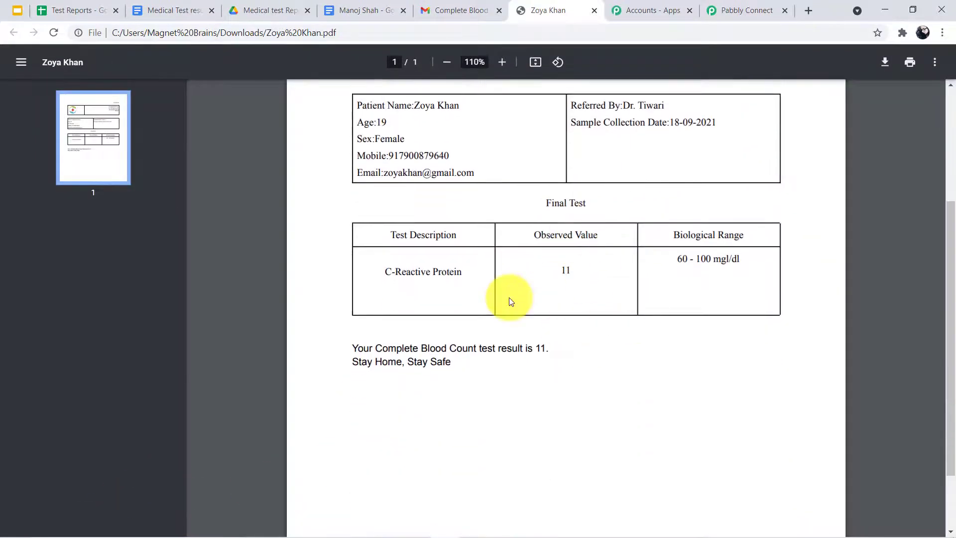
click(75, 9)
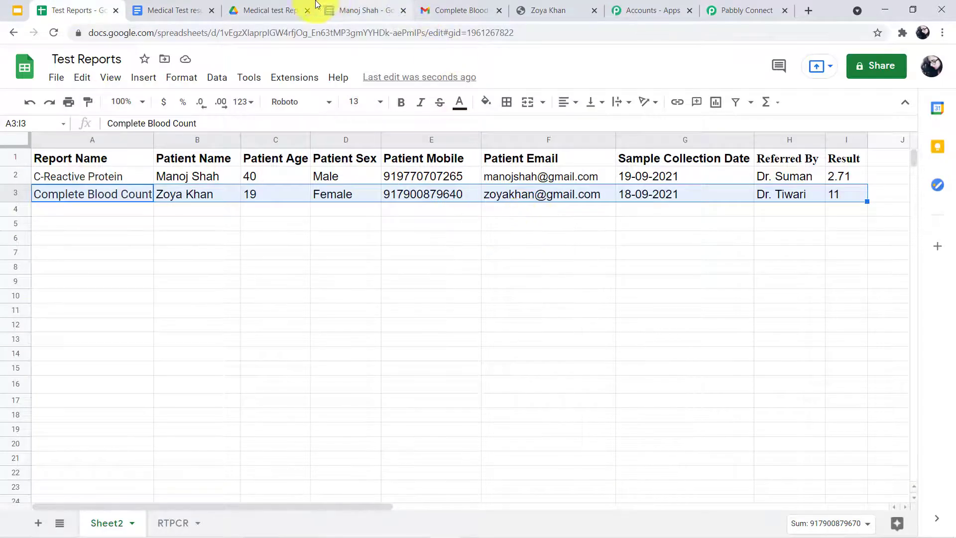
Check the Medical test Reports Drive folder and the sent email, then return to Pabbly Connect
click(269, 10)
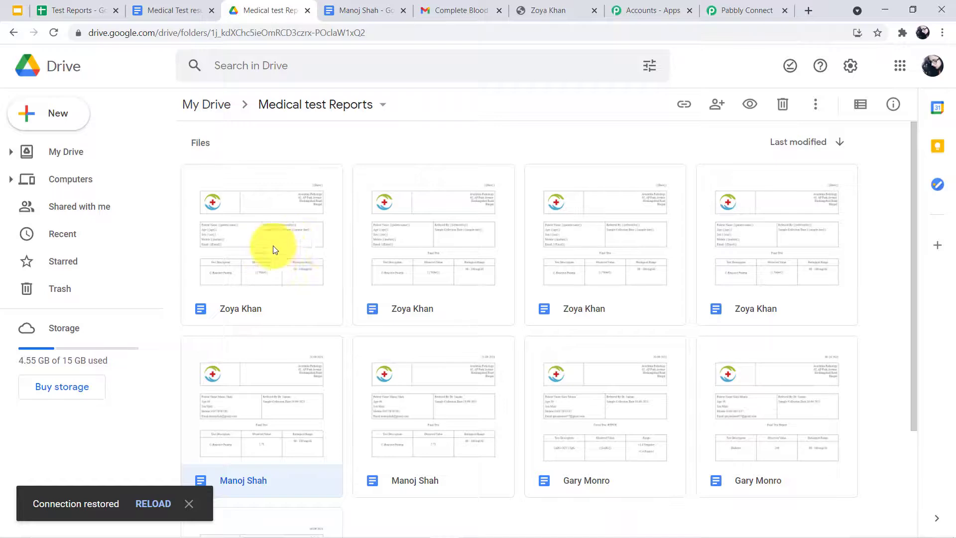
click(472, 10)
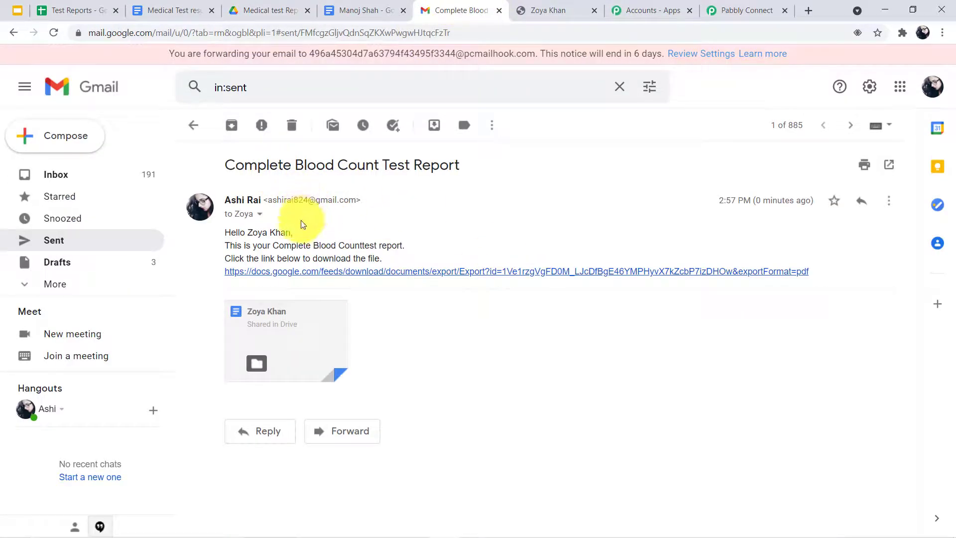
click(715, 6)
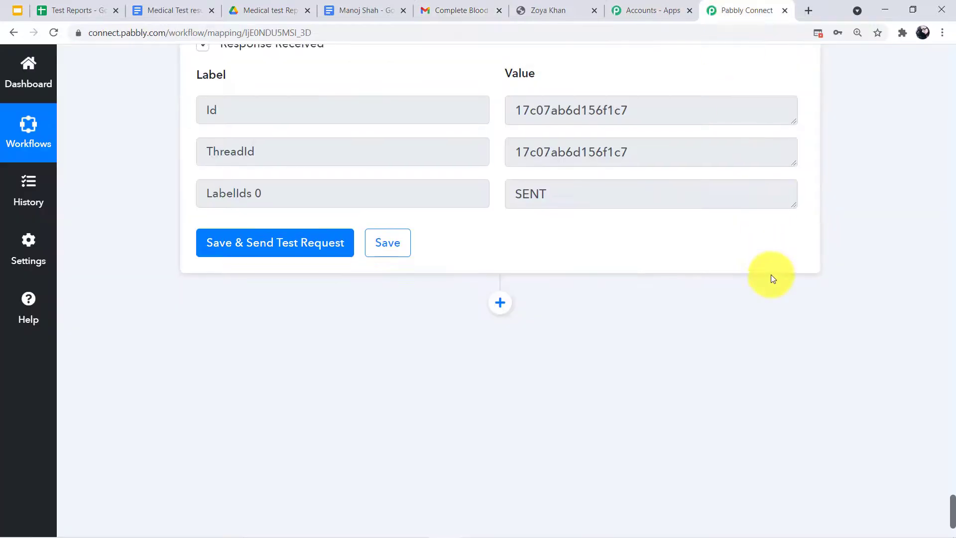
scroll(770, 274, up, 10)
scroll(781, 217, up, 10)
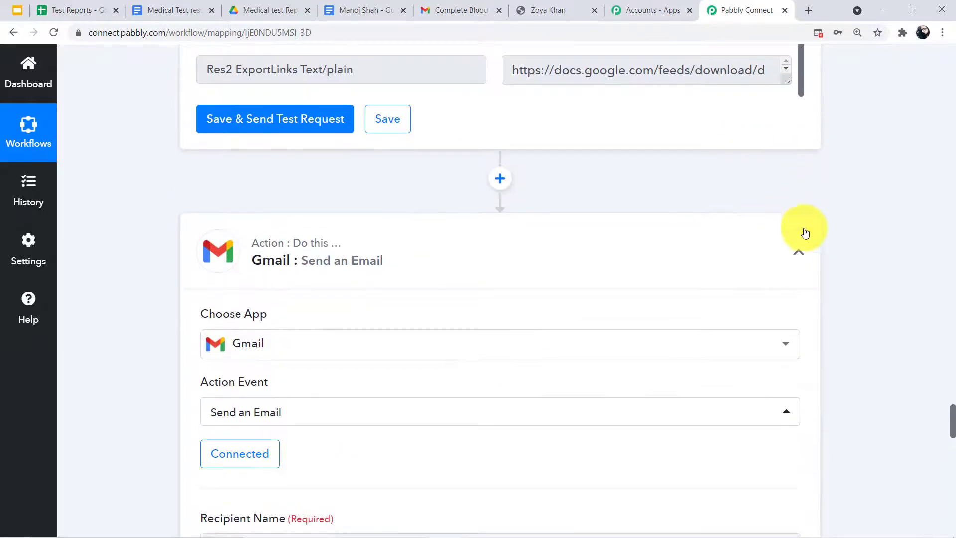
click(798, 253)
scroll(793, 193, up, 10)
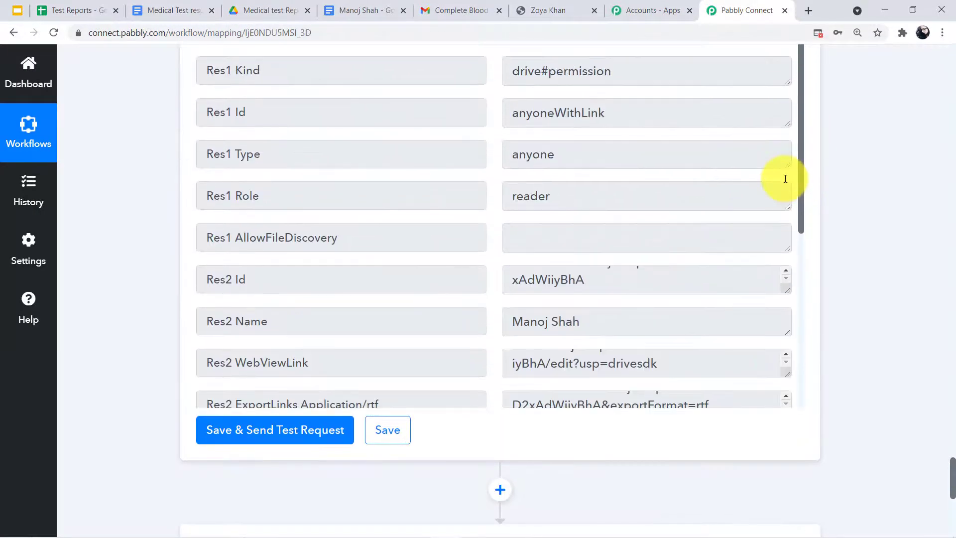
scroll(702, 189, up, 10)
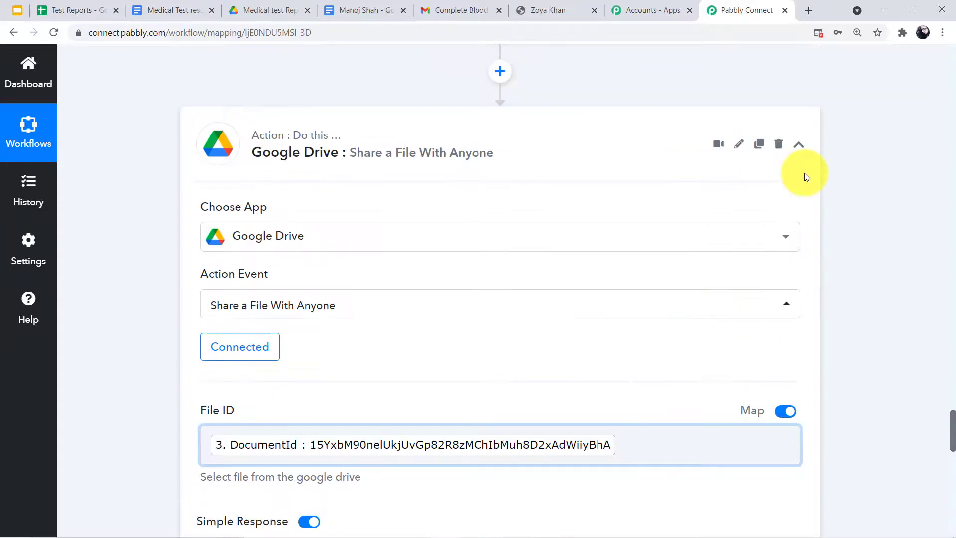
click(805, 149)
scroll(792, 150, up, 10)
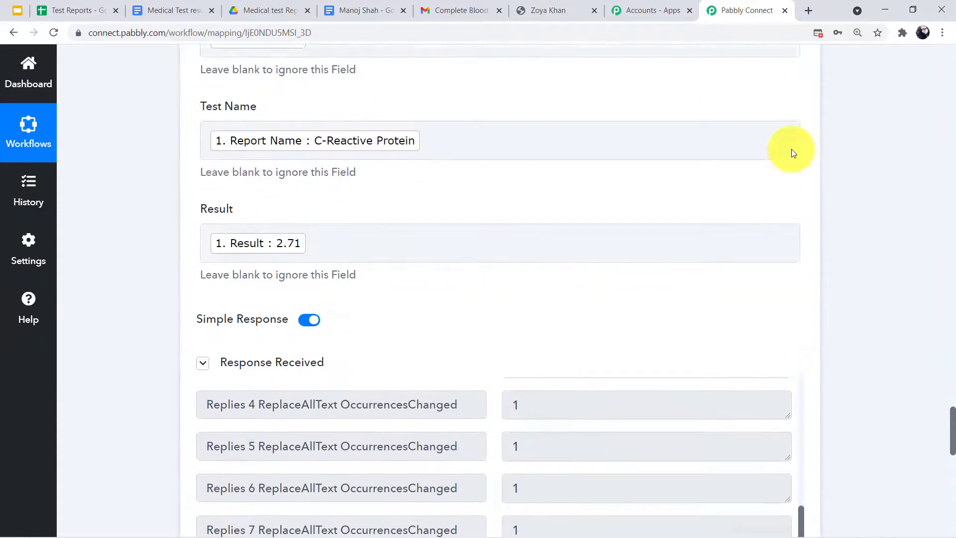
scroll(791, 148, up, 20)
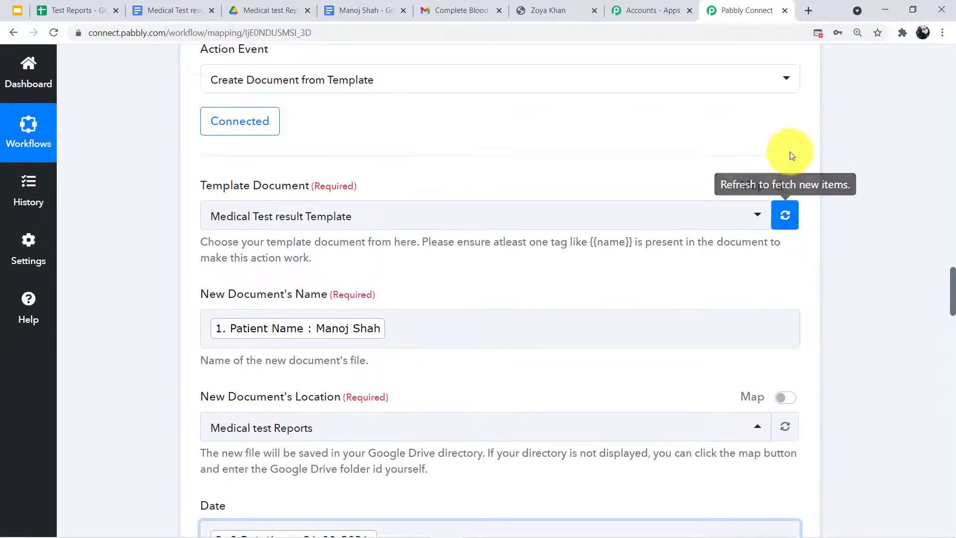
click(797, 185)
scroll(796, 187, up, 15)
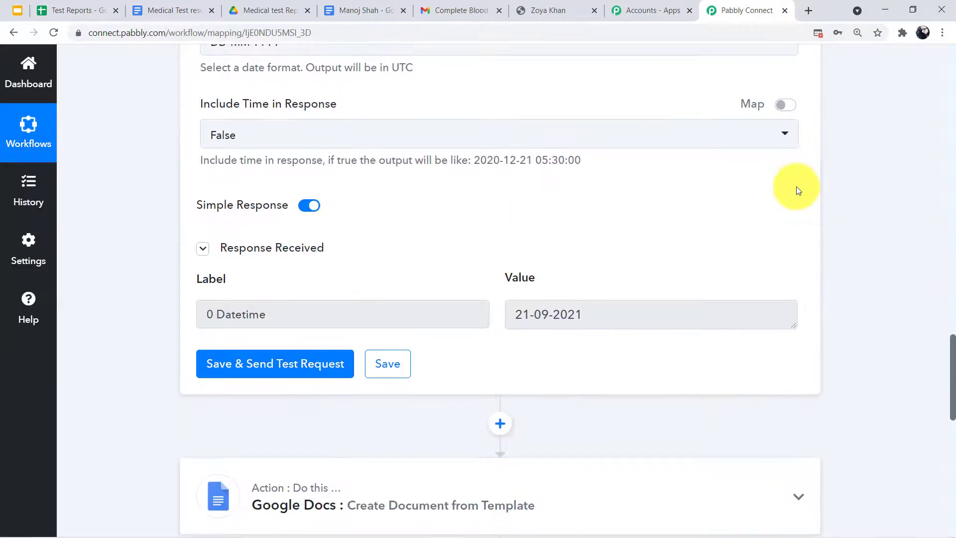
click(798, 375)
scroll(775, 141, up, 15)
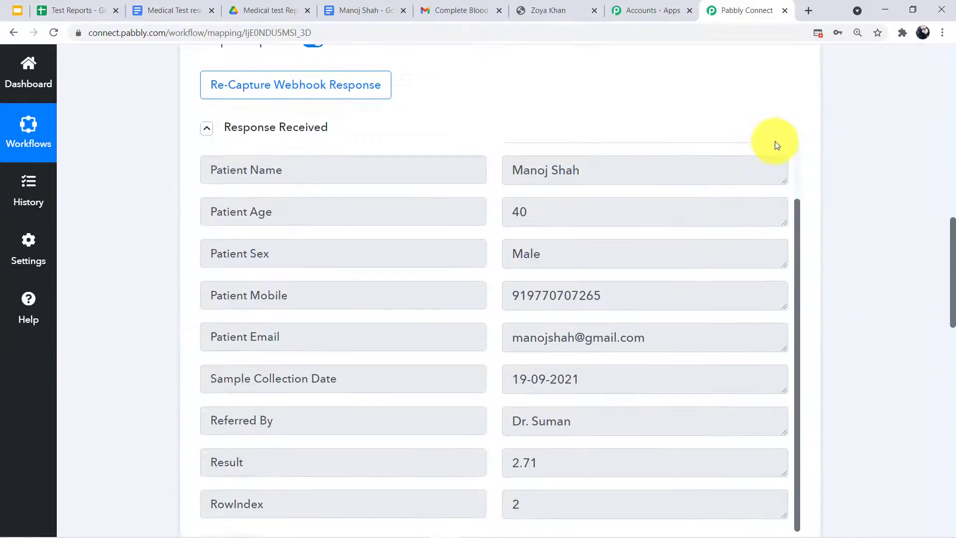
click(796, 159)
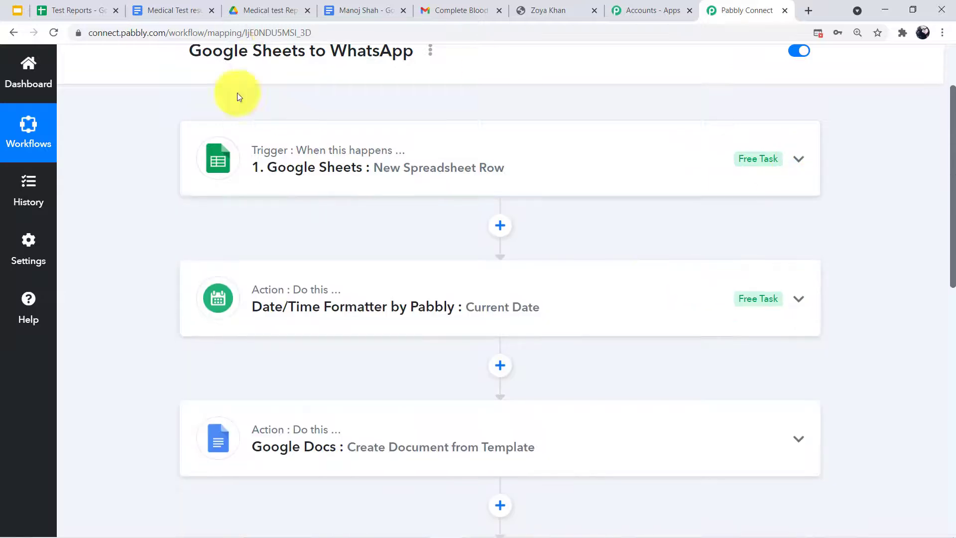
scroll(198, 107, down, 7)
scroll(395, 266, up, 4)
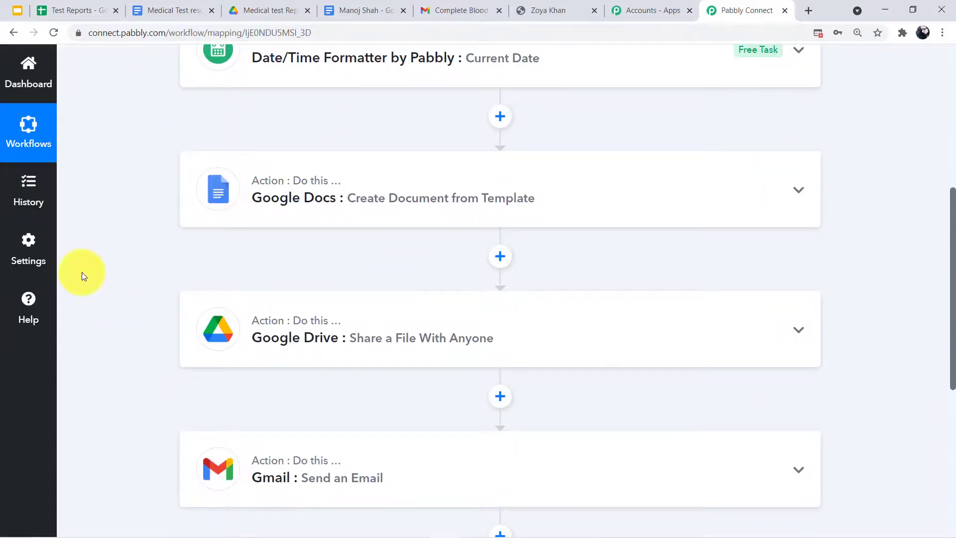
scroll(82, 274, up, 5)
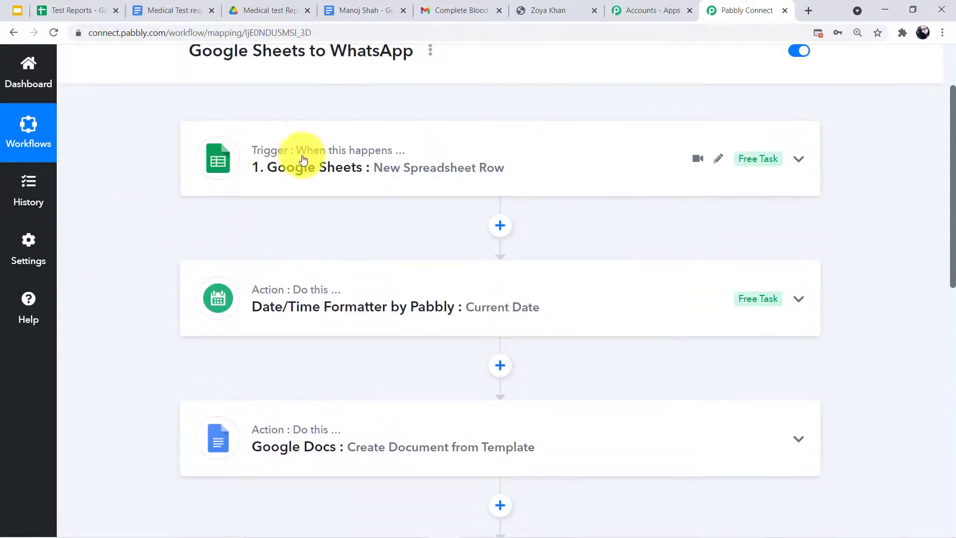
click(273, 169)
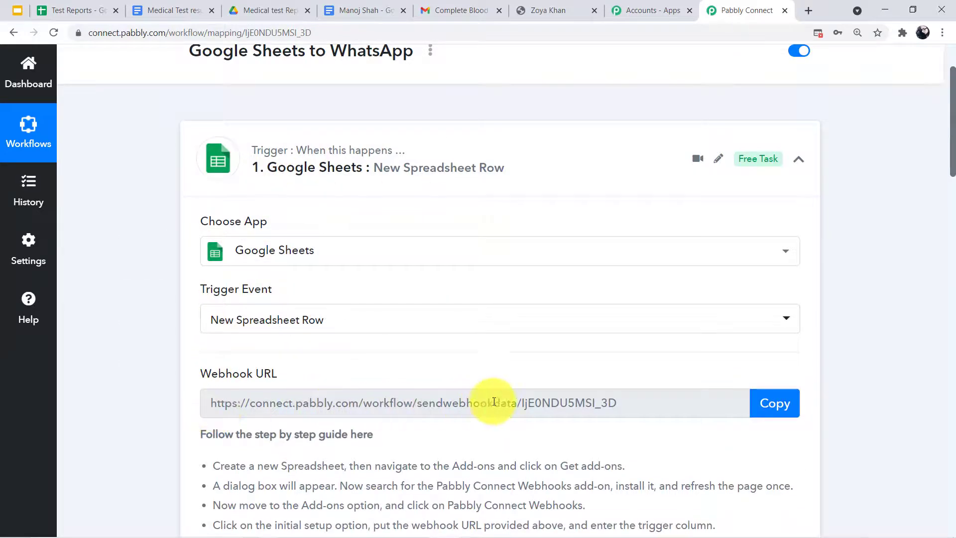
scroll(518, 411, down, 12)
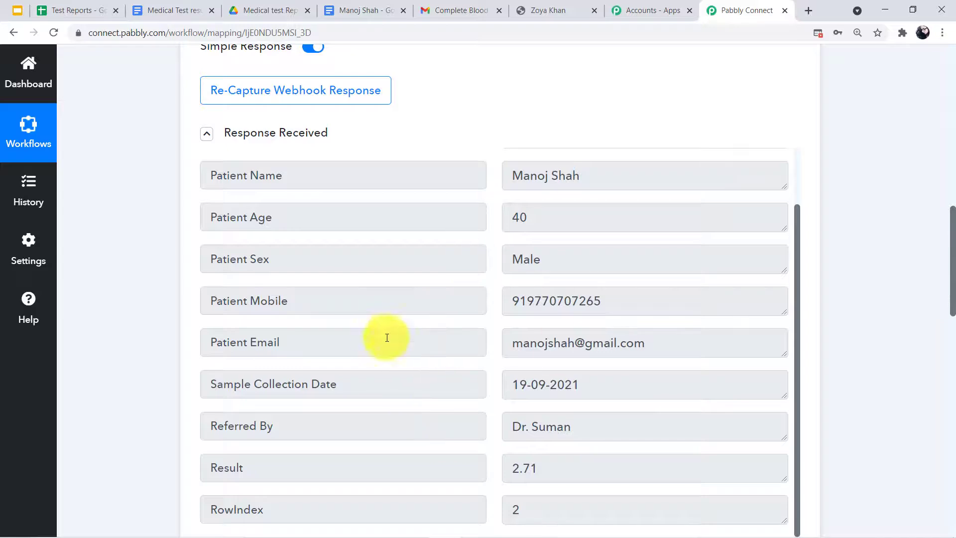
scroll(528, 285, down, 11)
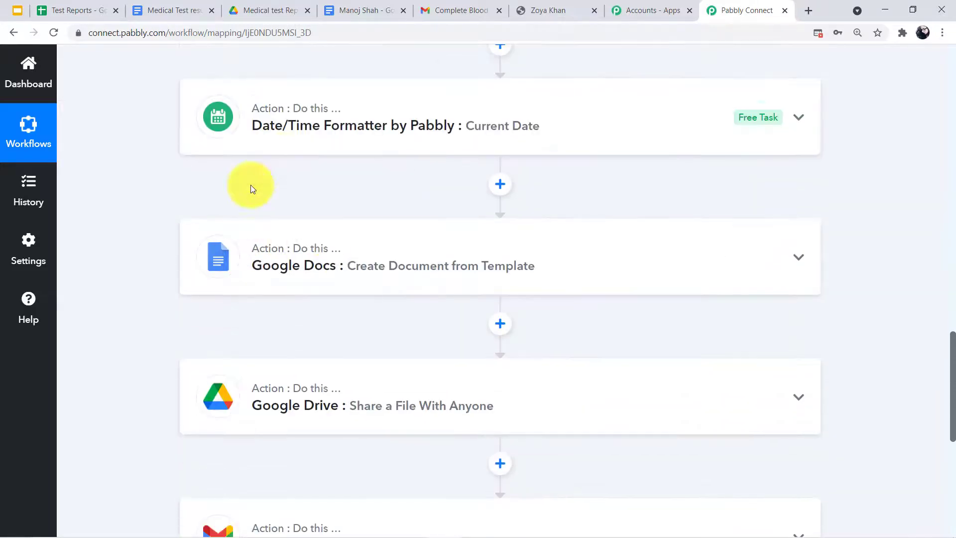
scroll(504, 134, up, 5)
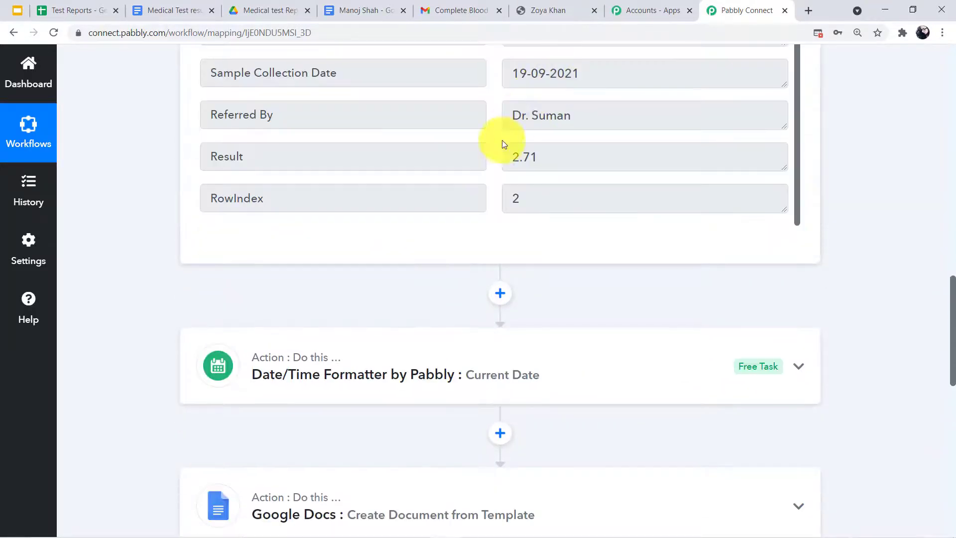
scroll(531, 150, down, 3)
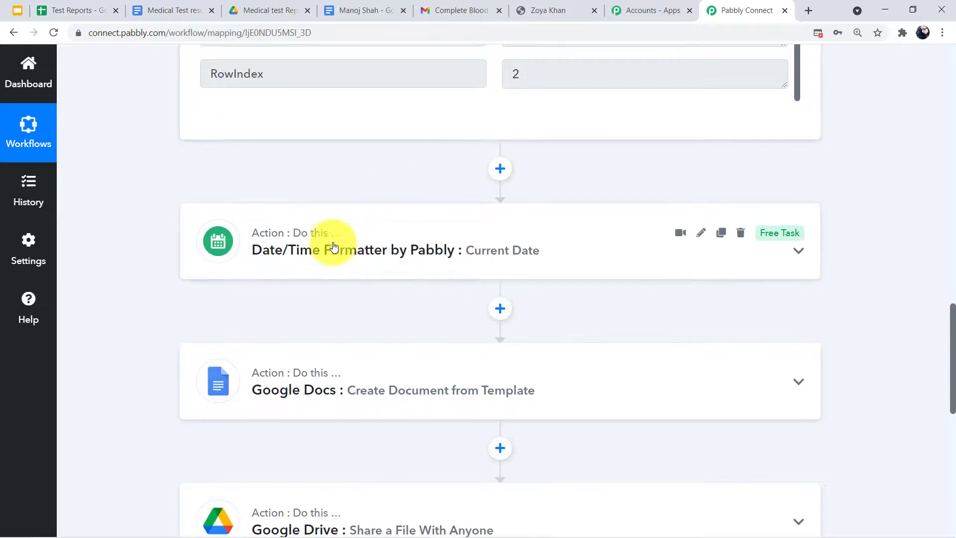
scroll(307, 244, down, 1)
Review the Date/Time Formatter step's output, the formatted current date 21-09-2021
click(278, 201)
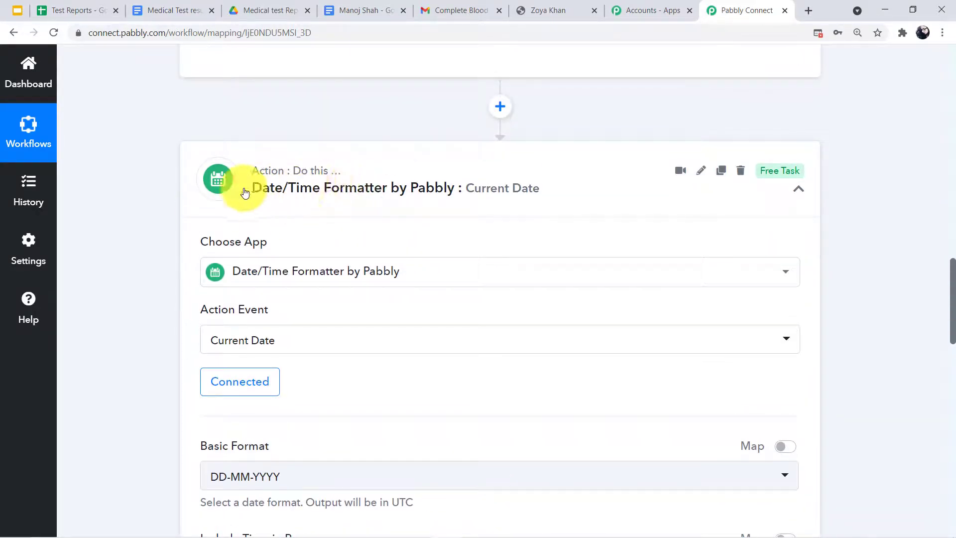
scroll(388, 194, down, 11)
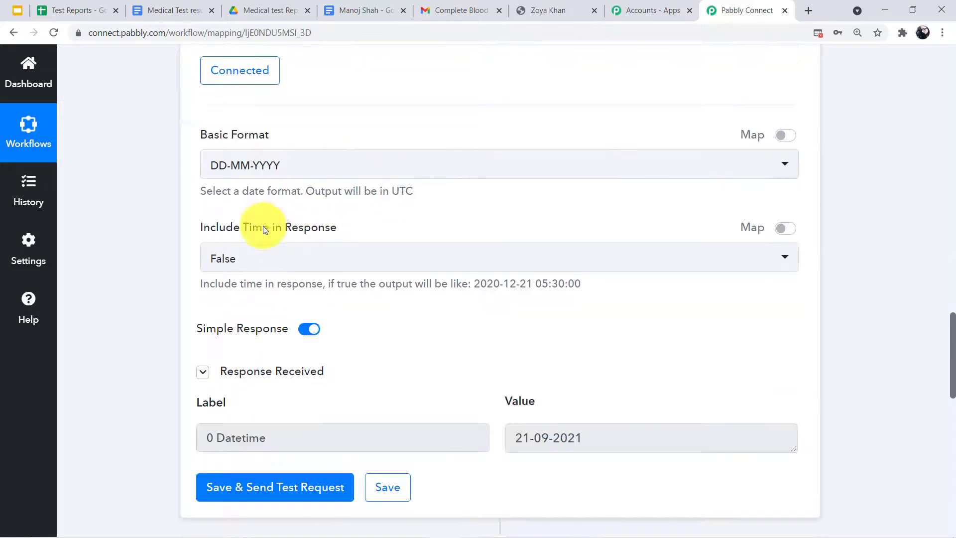
drag(513, 188, 730, 230)
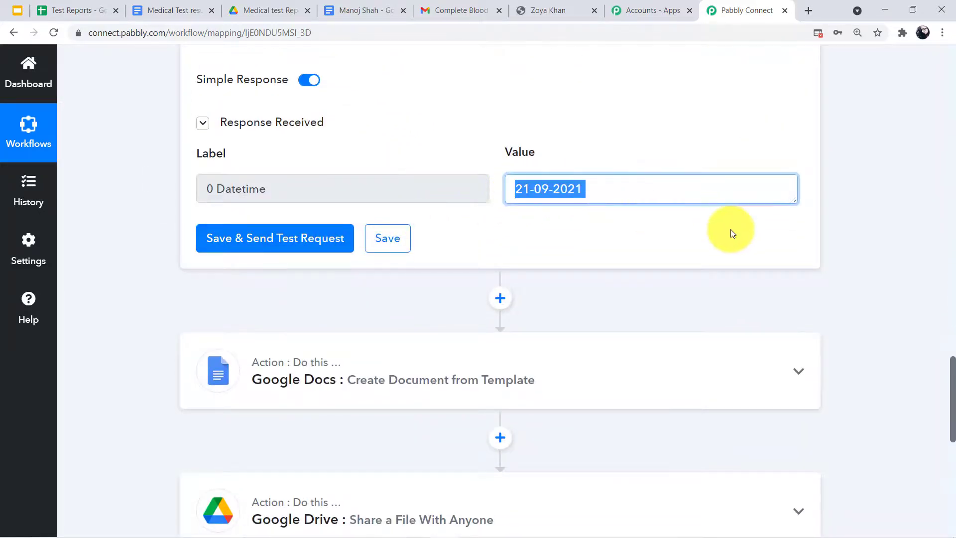
scroll(503, 199, down, 2)
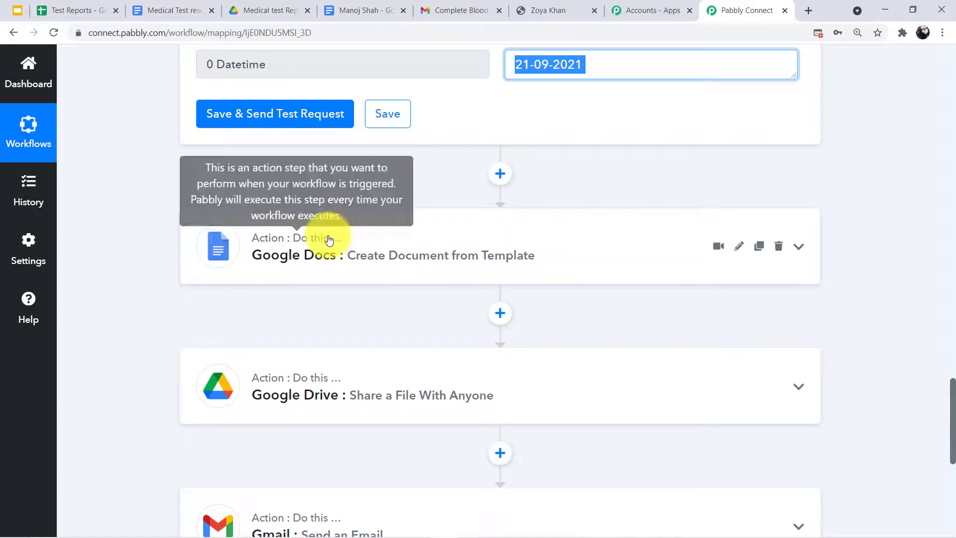
scroll(308, 199, down, 2)
Review the Google Docs step's template and its mapped date, patient and result fields
click(270, 150)
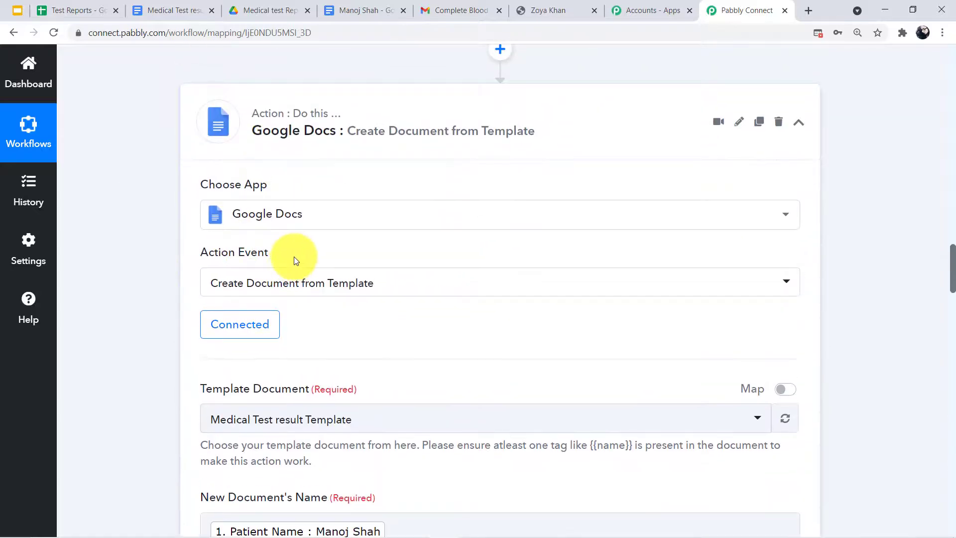
scroll(269, 319, down, 7)
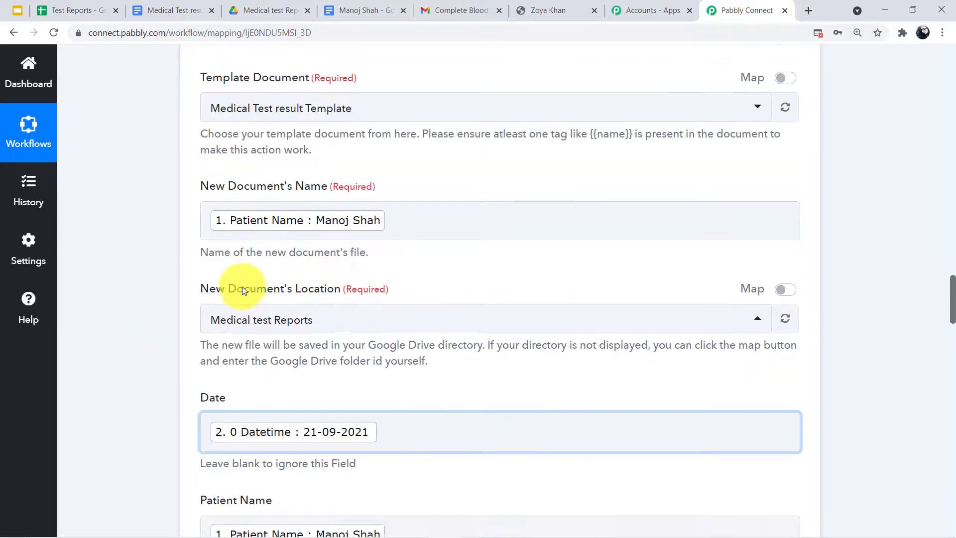
scroll(455, 222, down, 12)
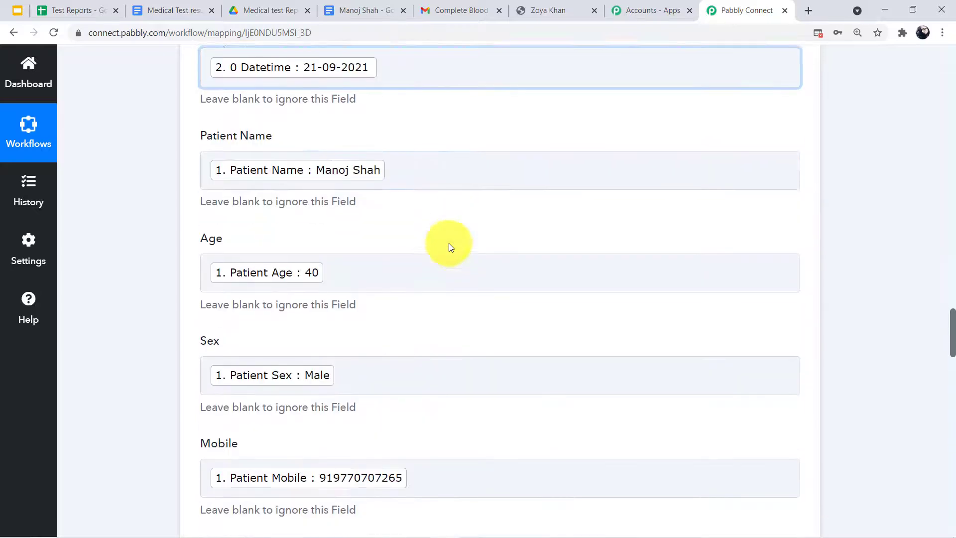
scroll(371, 207, down, 18)
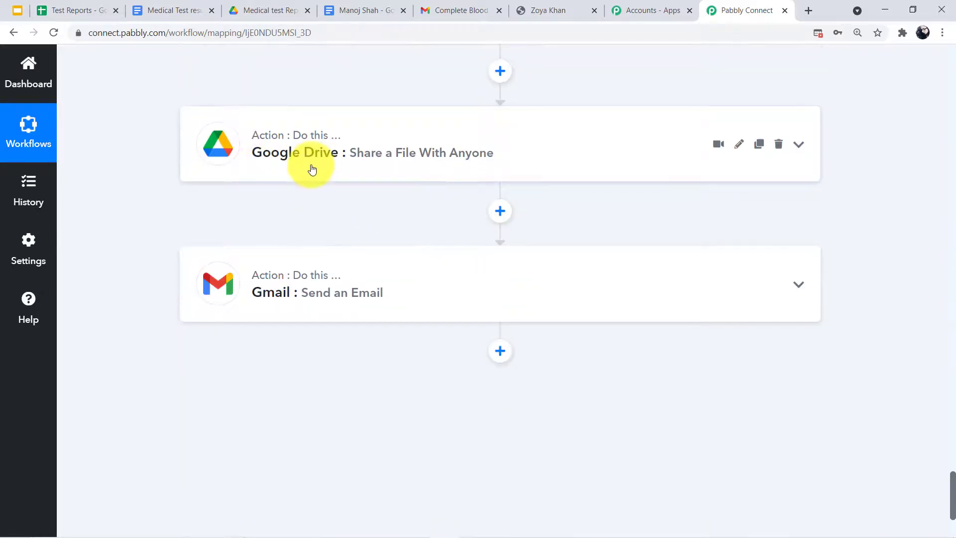
Review the Google Drive sharing step's response export links
click(285, 169)
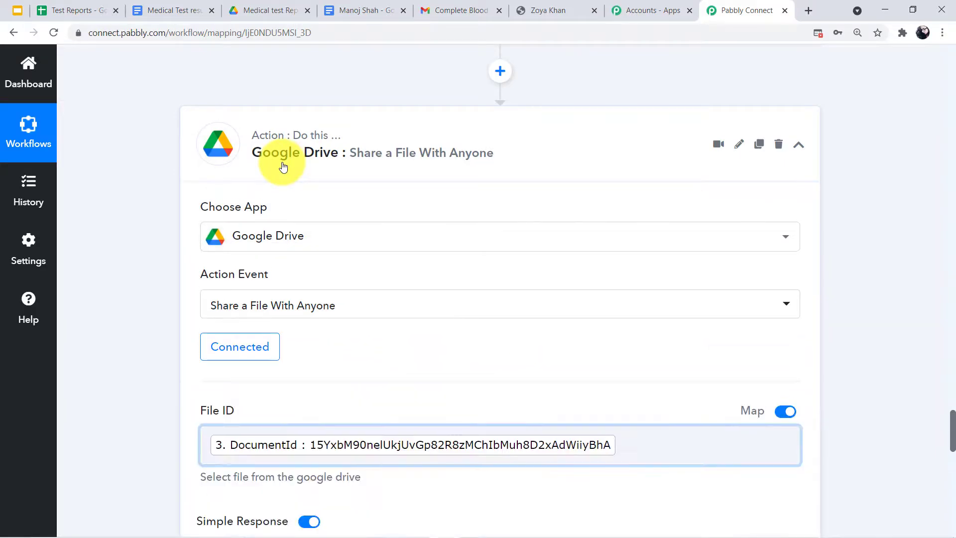
scroll(348, 408, down, 12)
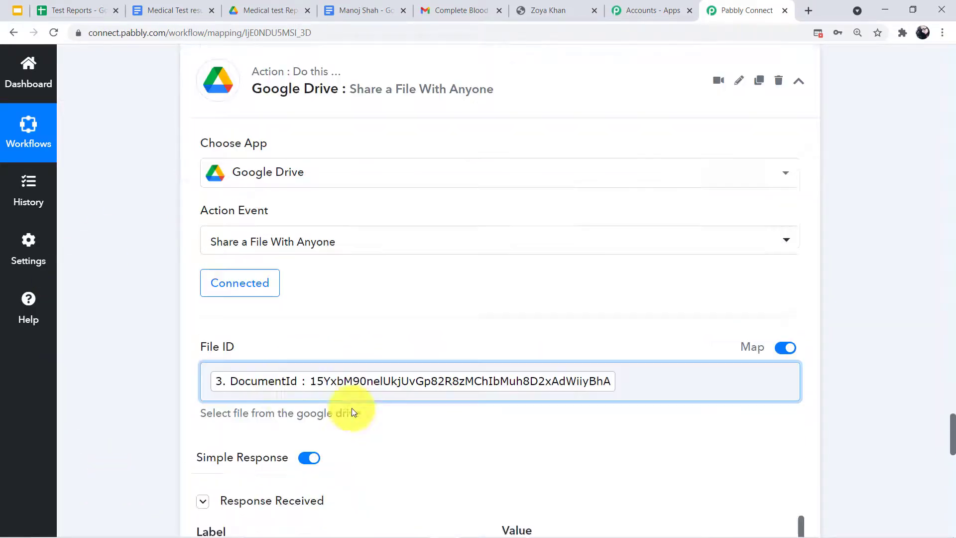
scroll(265, 276, down, 5)
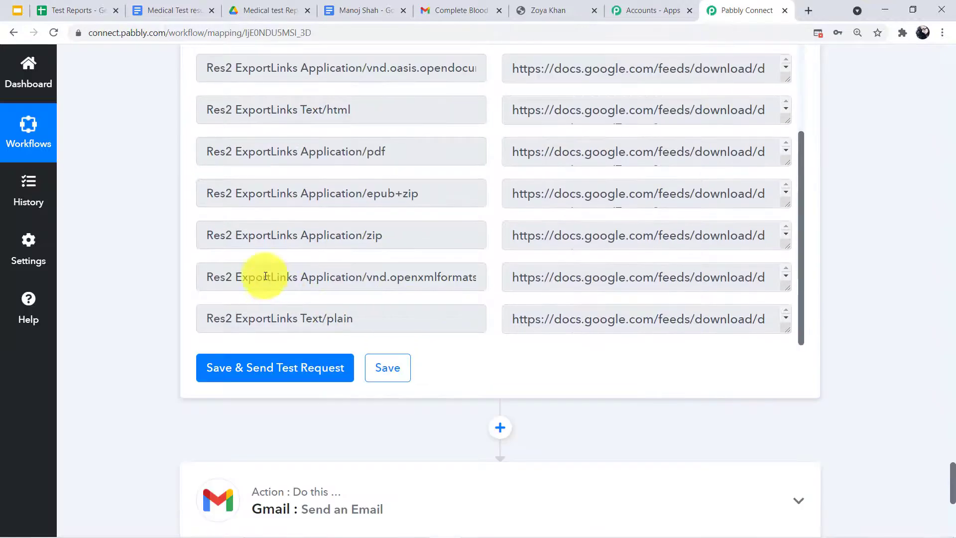
scroll(503, 150, down, 5)
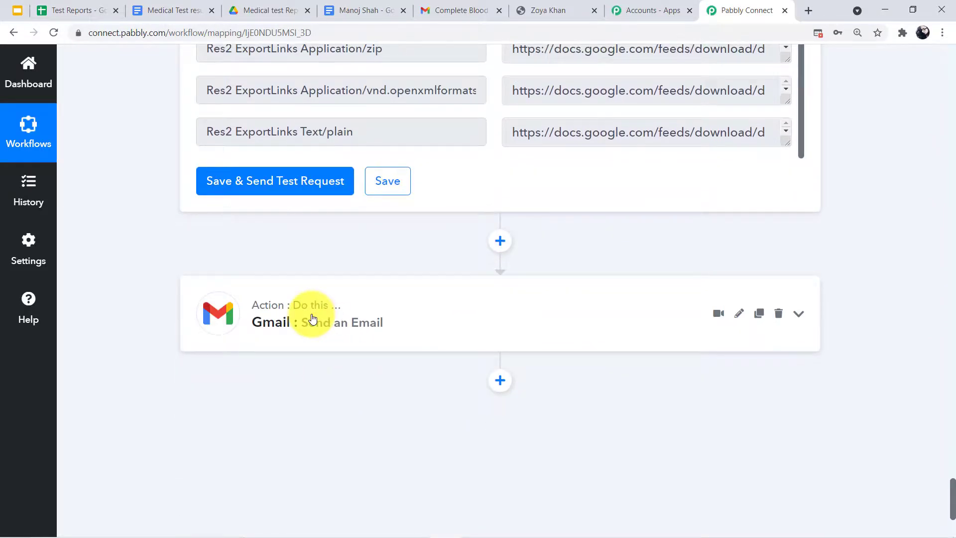
Review the Gmail step's recipient, Test Report subject and body with the PDF download link
click(312, 319)
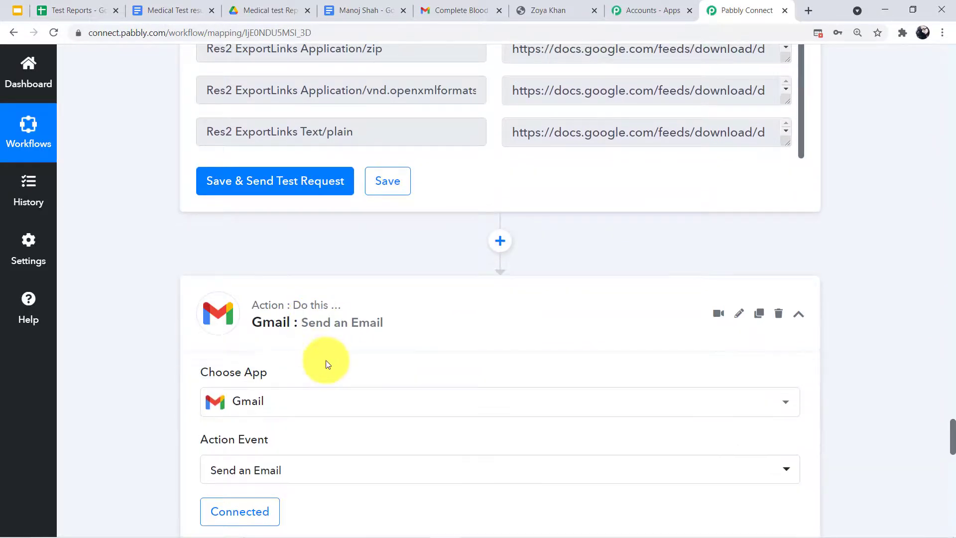
scroll(327, 363, down, 5)
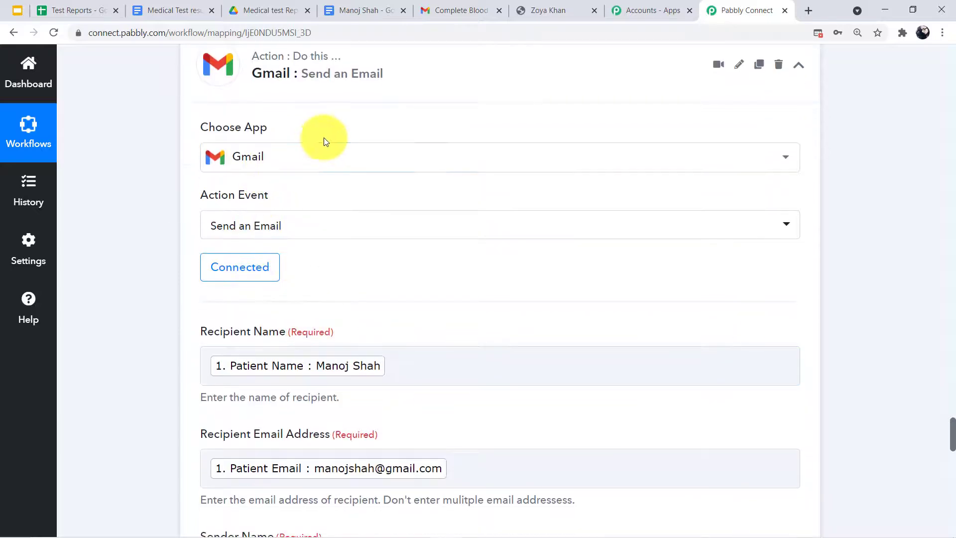
scroll(249, 305, down, 4)
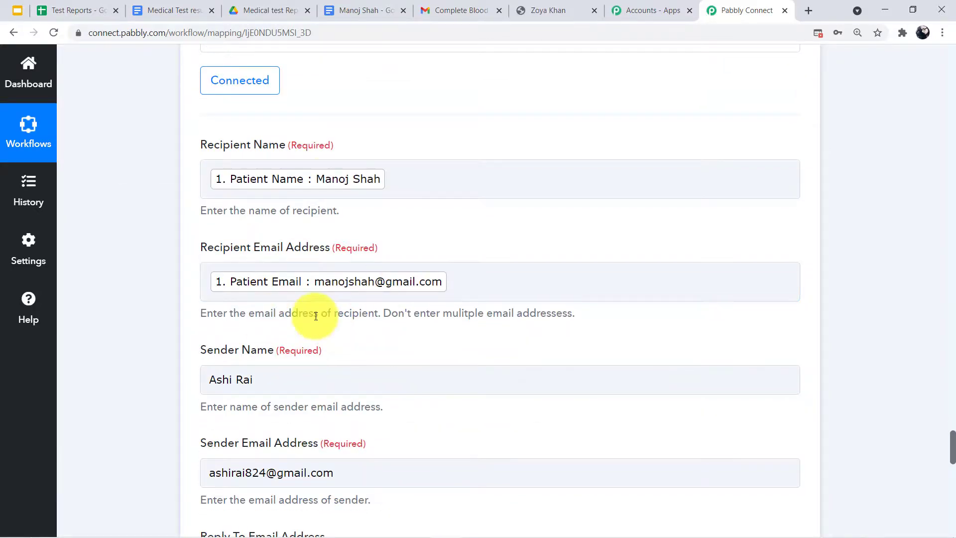
scroll(286, 348, down, 4)
scroll(293, 324, down, 5)
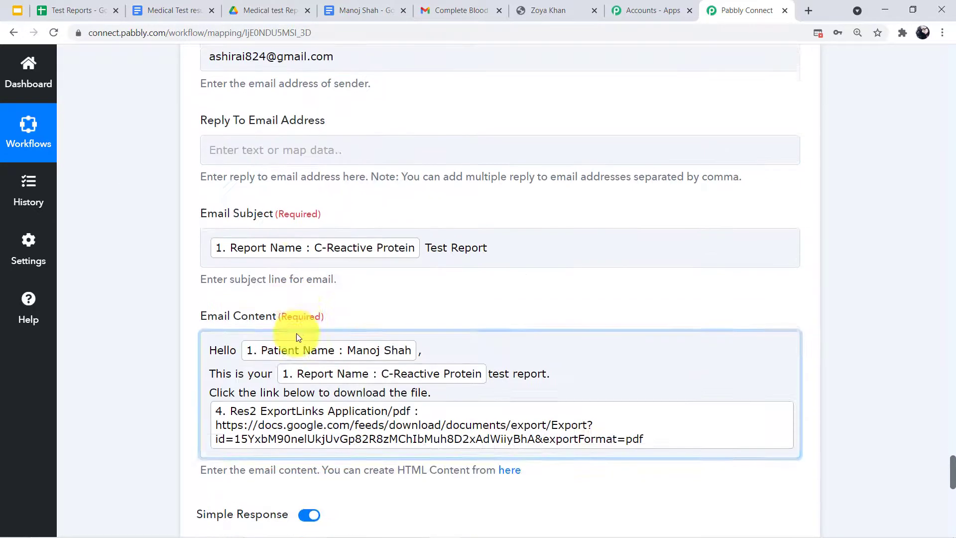
scroll(761, 222, down, 2)
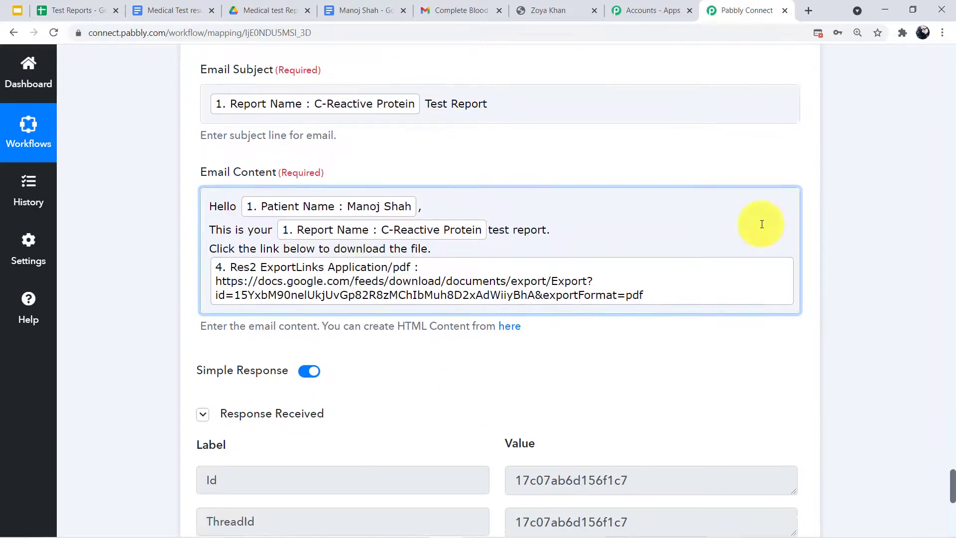
scroll(811, 140, up, 12)
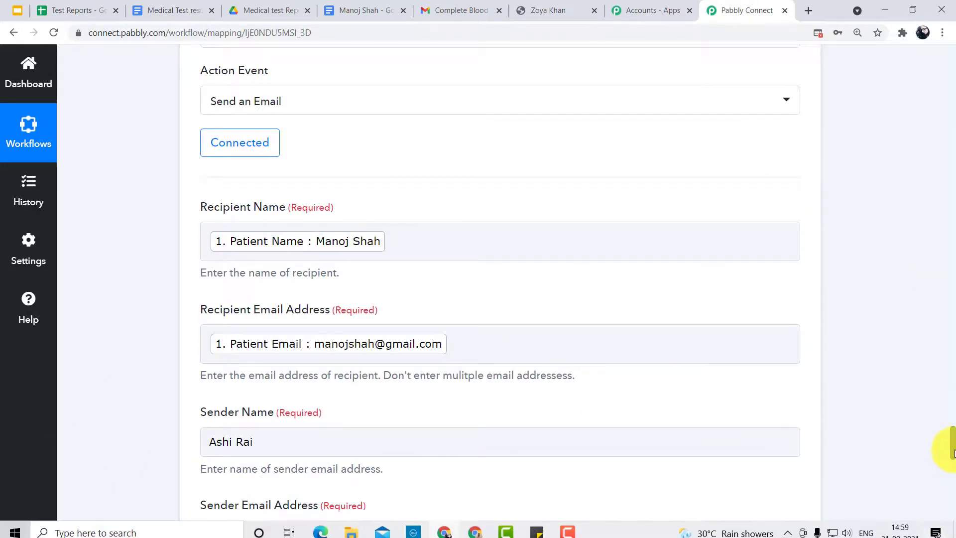
scroll(930, 240, up, 20)
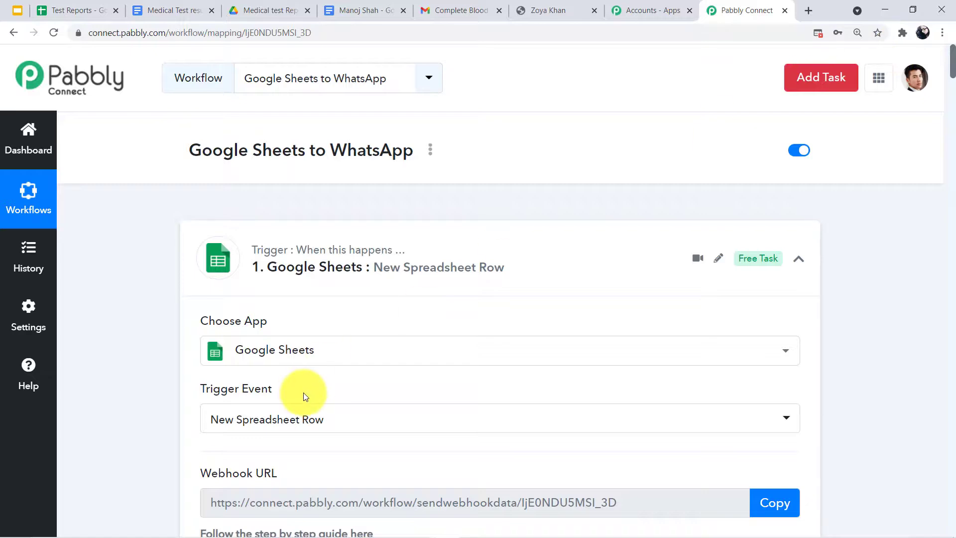